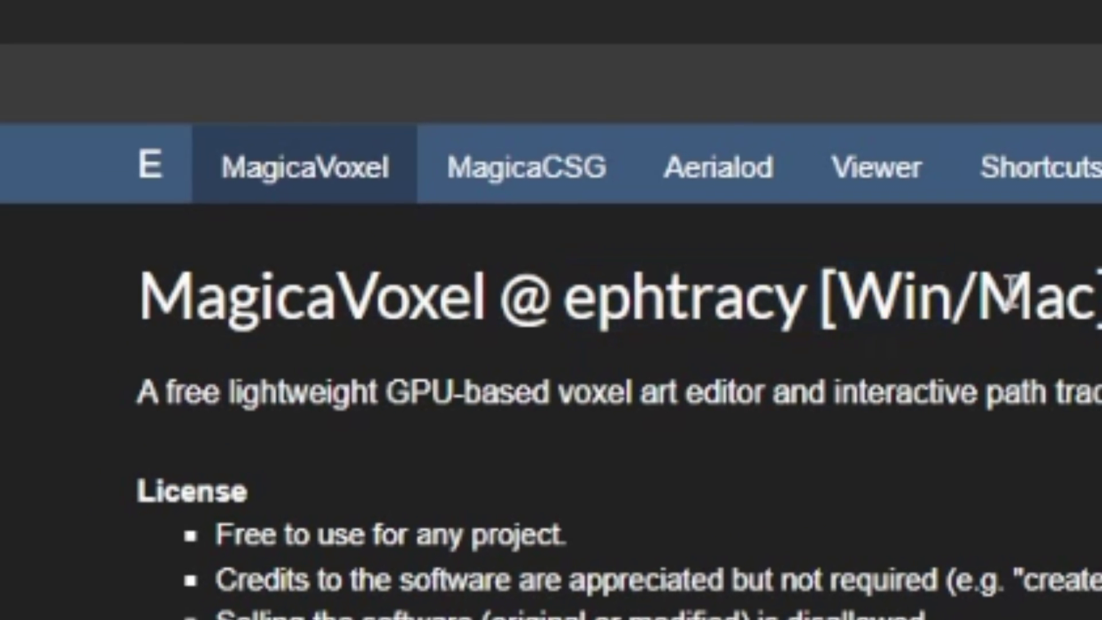
- Download MagicaVoxel-0.99.7.1-win64.zip from the 0.99.7 release page on GitHub and show the file in its folder
double_click(994, 269)
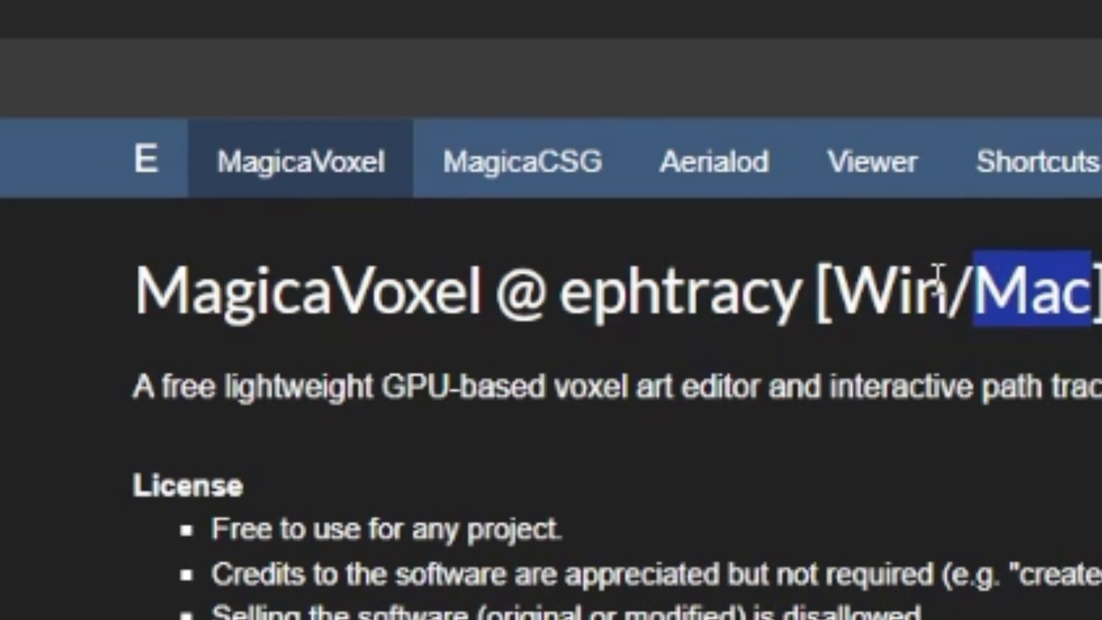
click(913, 267)
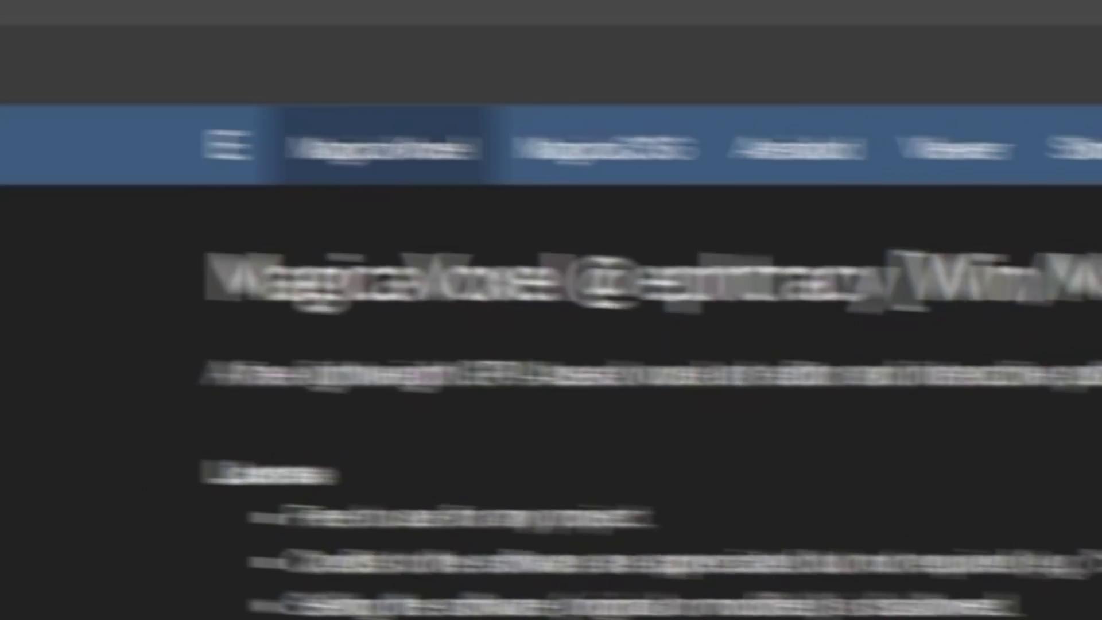
click(628, 61)
click(635, 57)
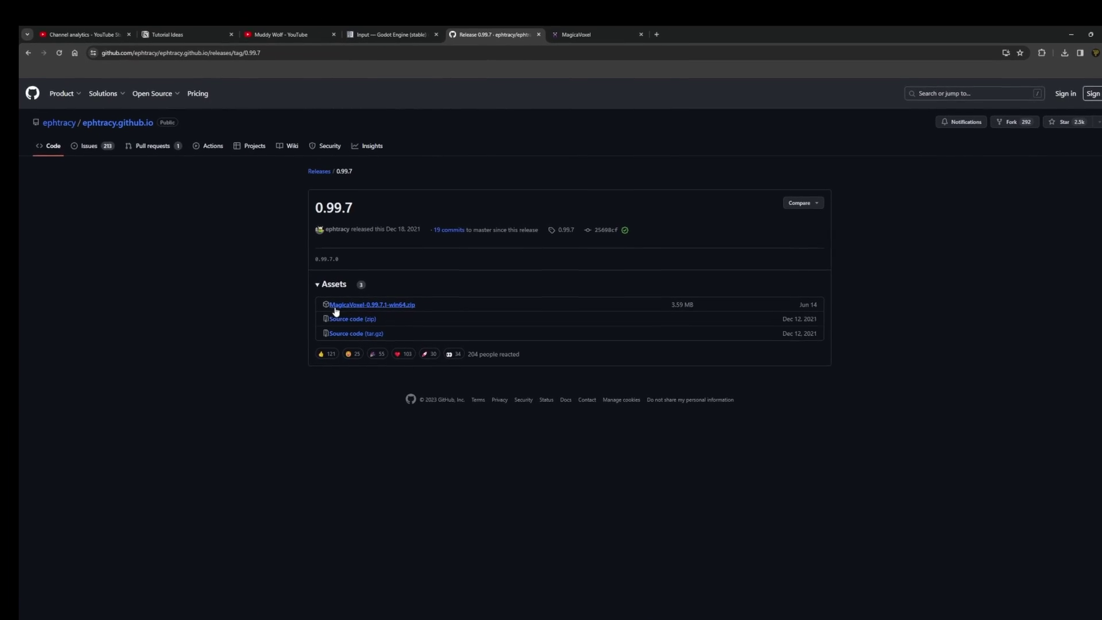
click(393, 322)
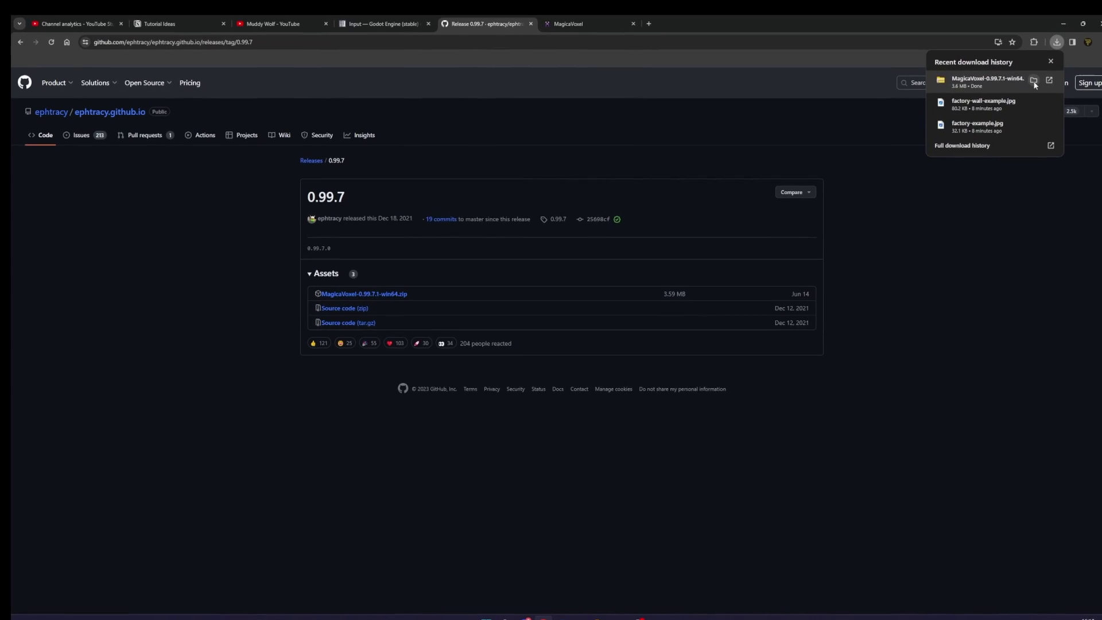
click(1037, 85)
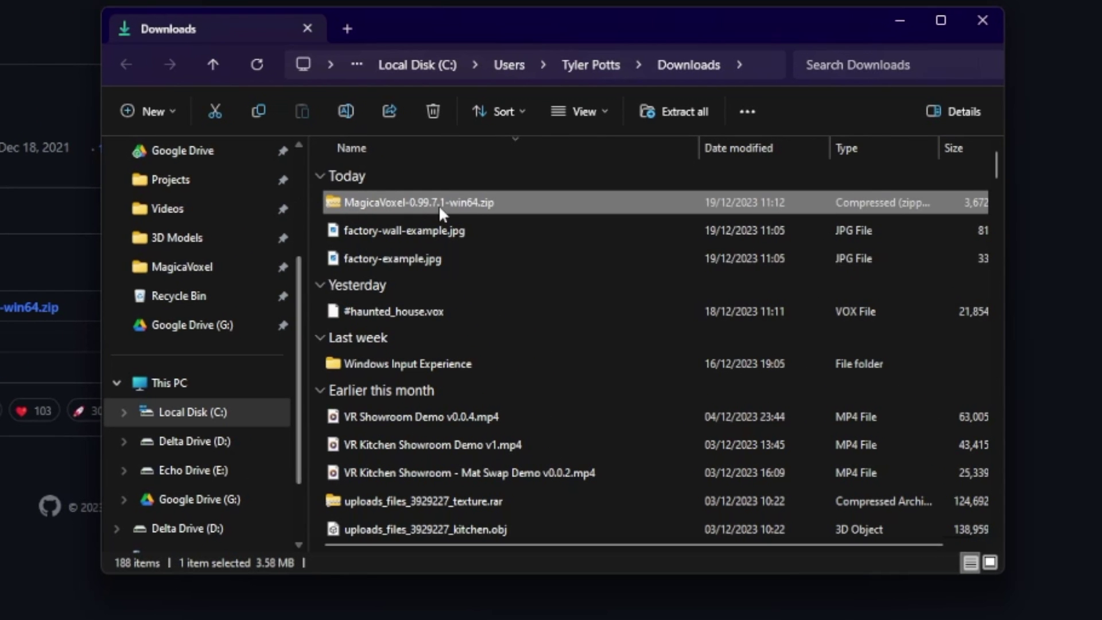
- Open the downloaded MagicaVoxel-0.99.7.1-win64.zip archive and select the program folder inside it
right_click(432, 201)
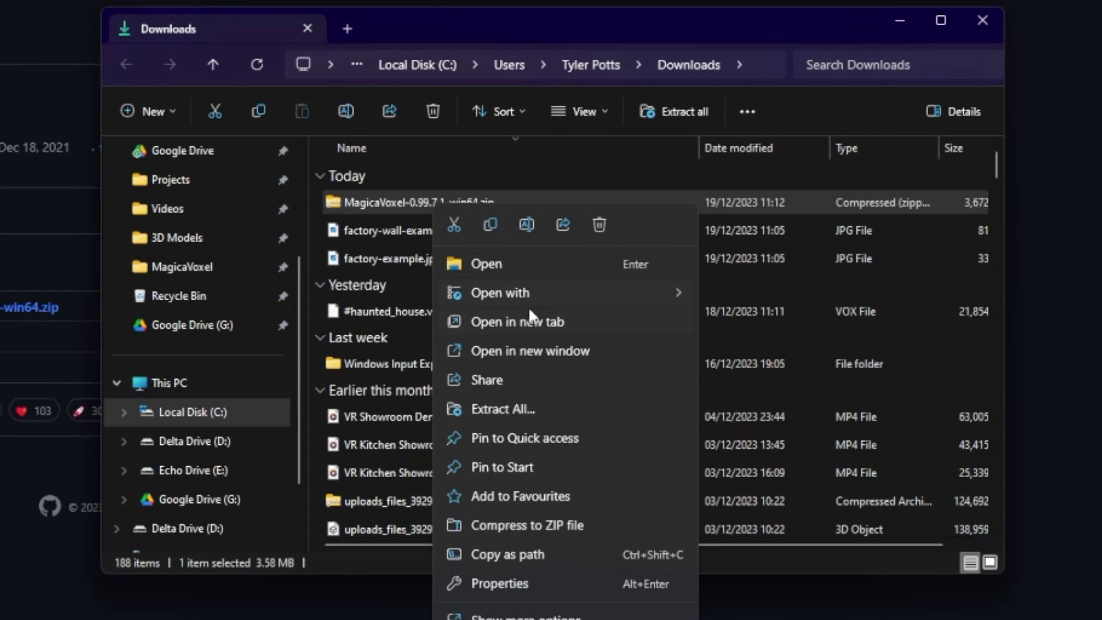
click(462, 202)
double_click(402, 202)
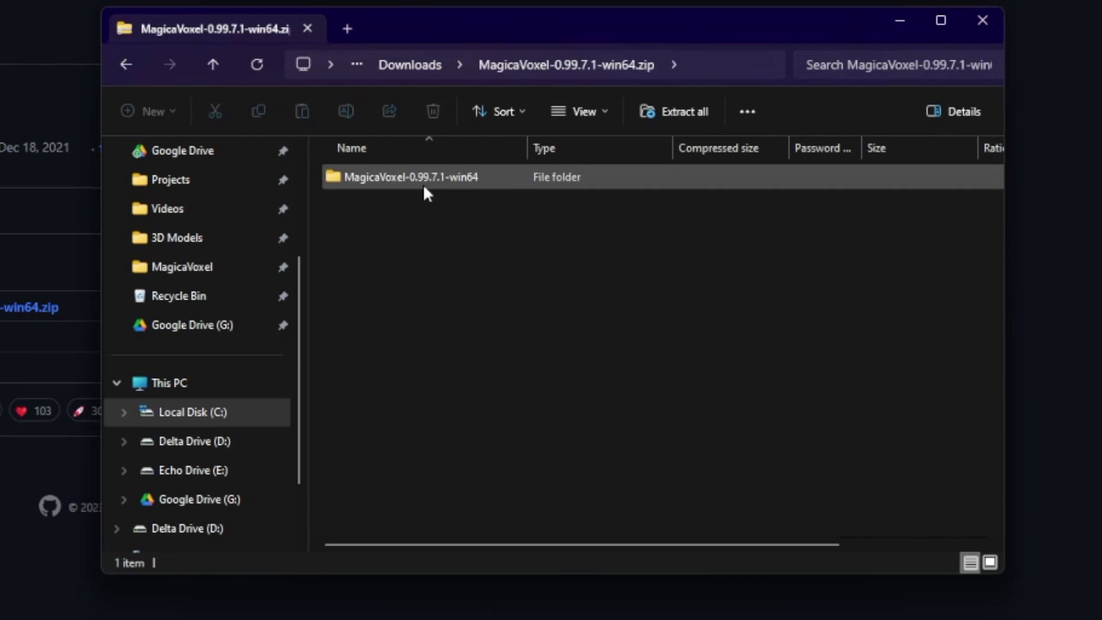
click(427, 182)
click(469, 218)
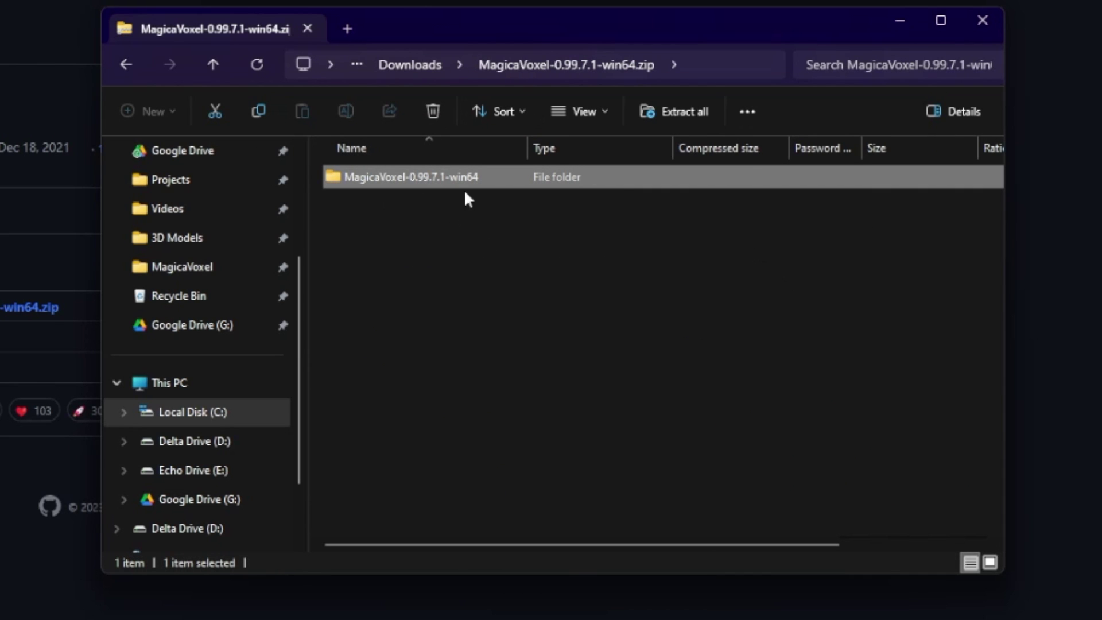
- Open the MagicaVoxel folder on Local Disk (C:)
click(256, 421)
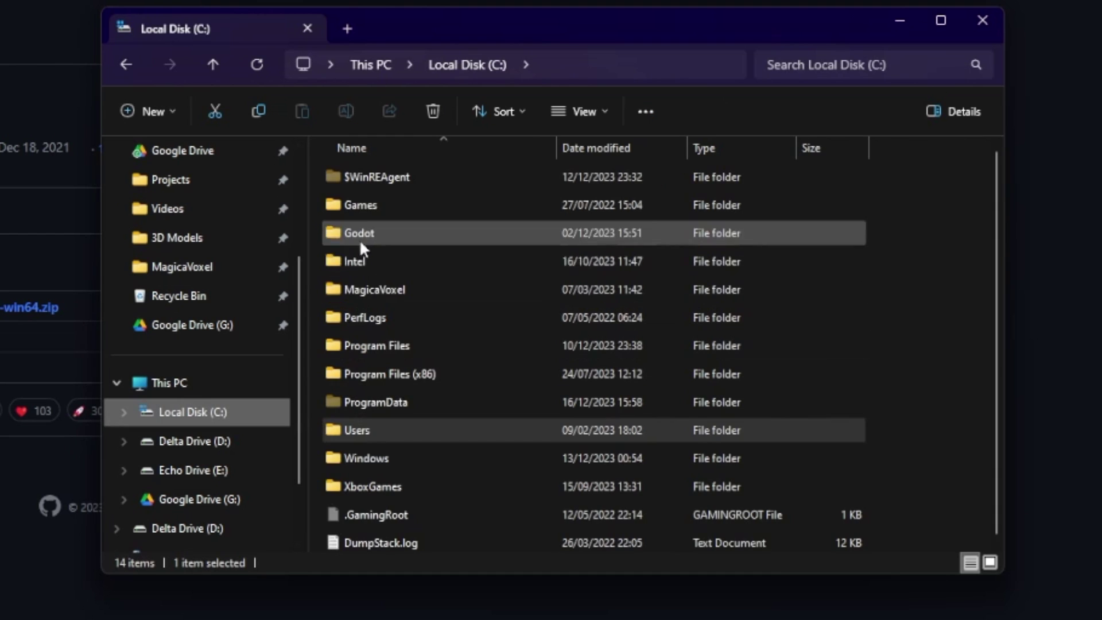
click(379, 292)
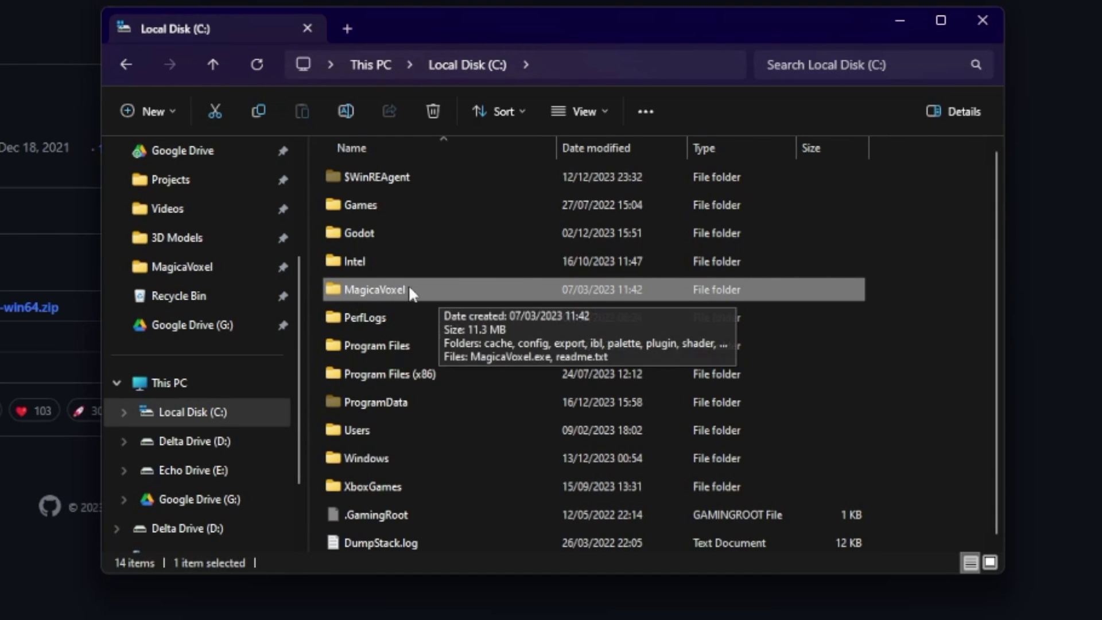
double_click(401, 291)
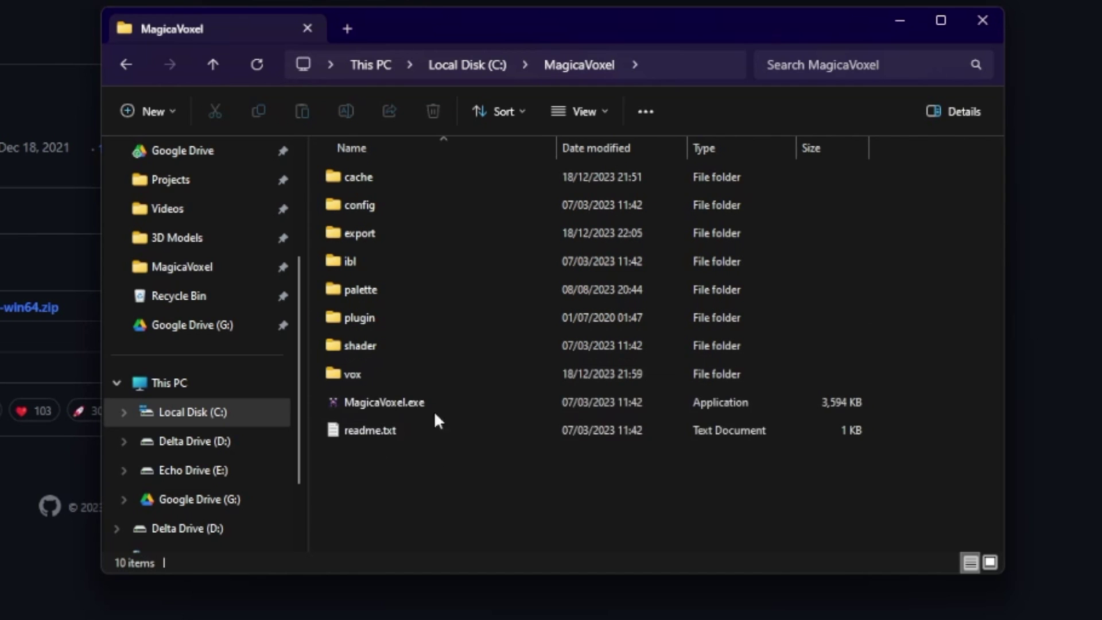
- Look through the contents of the MagicaVoxel folder, including its plugin and palette subfolders
key(ctrl+a)
click(425, 464)
double_click(376, 317)
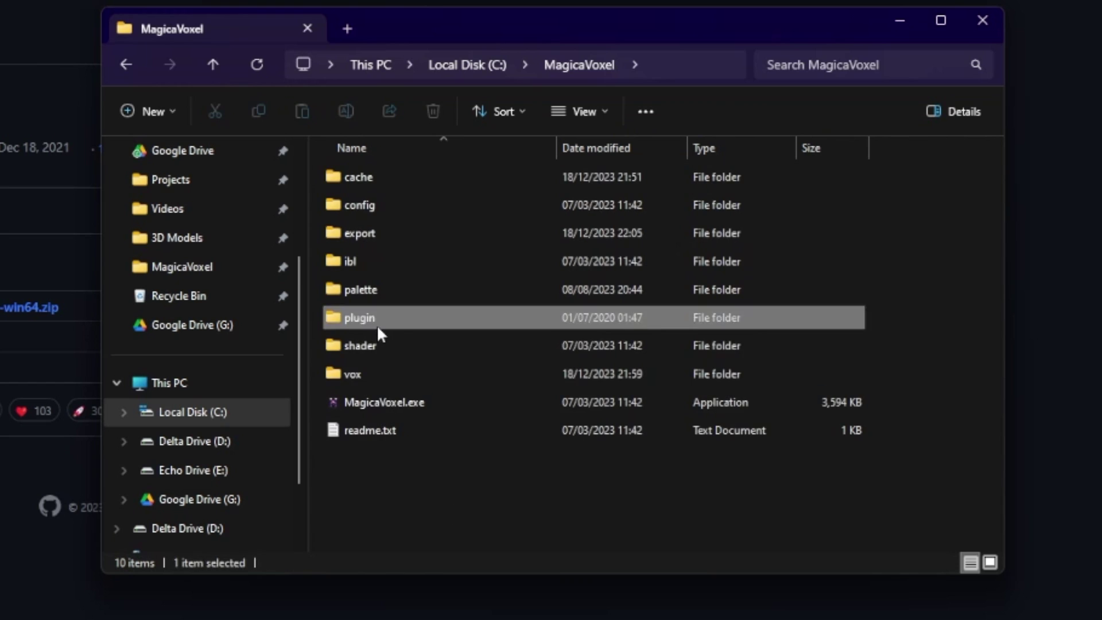
key(alt+Left)
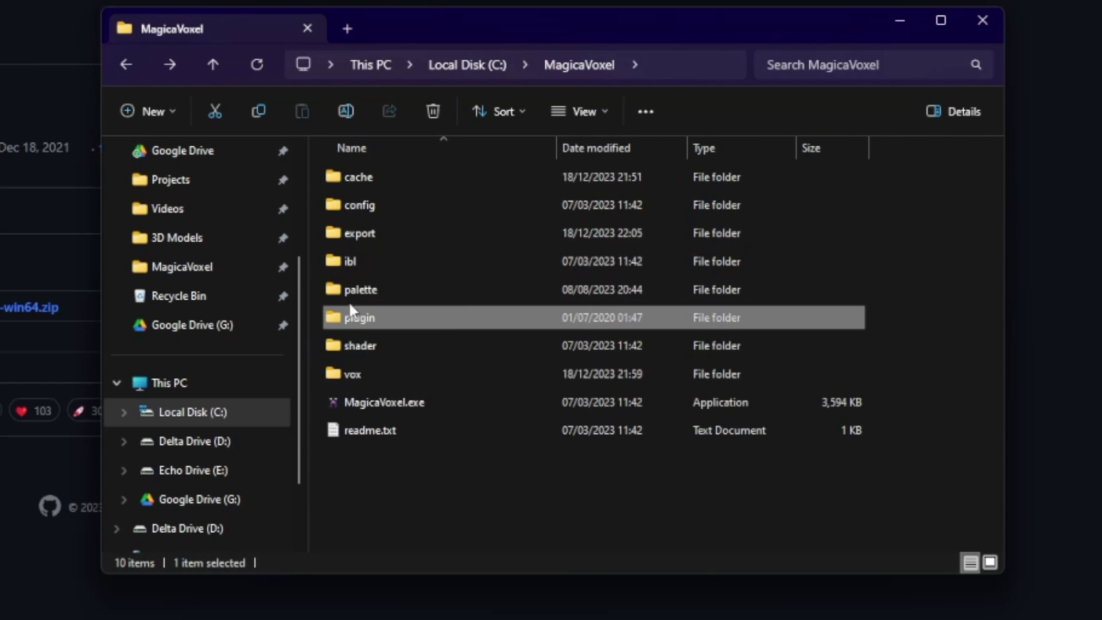
double_click(346, 291)
drag(372, 313, 967, 212)
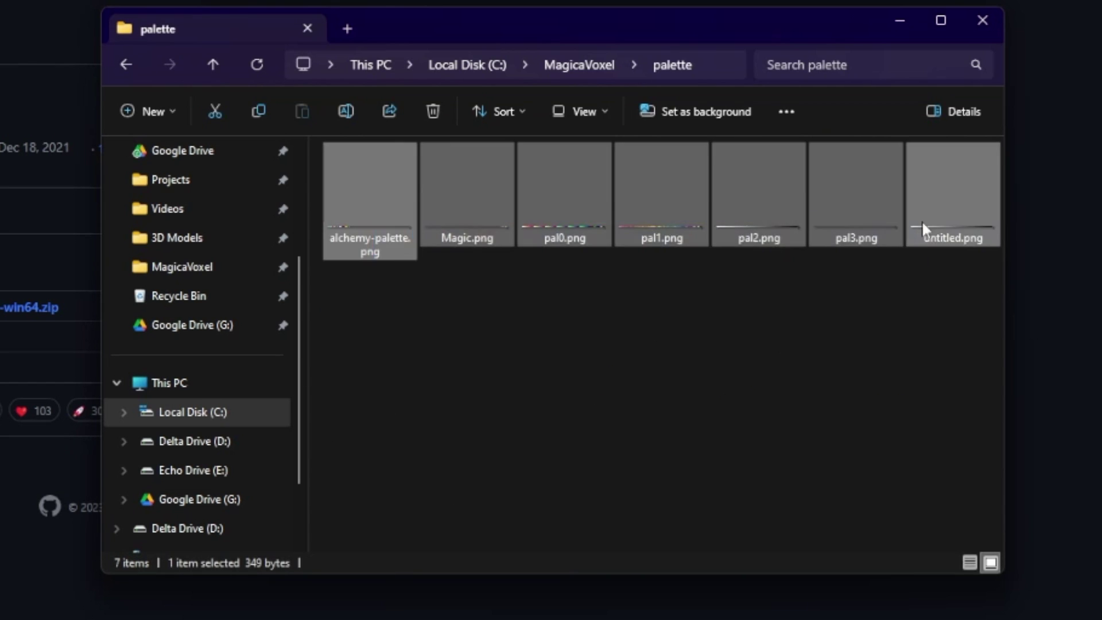
drag(963, 280, 367, 216)
click(330, 259)
key(alt+Left)
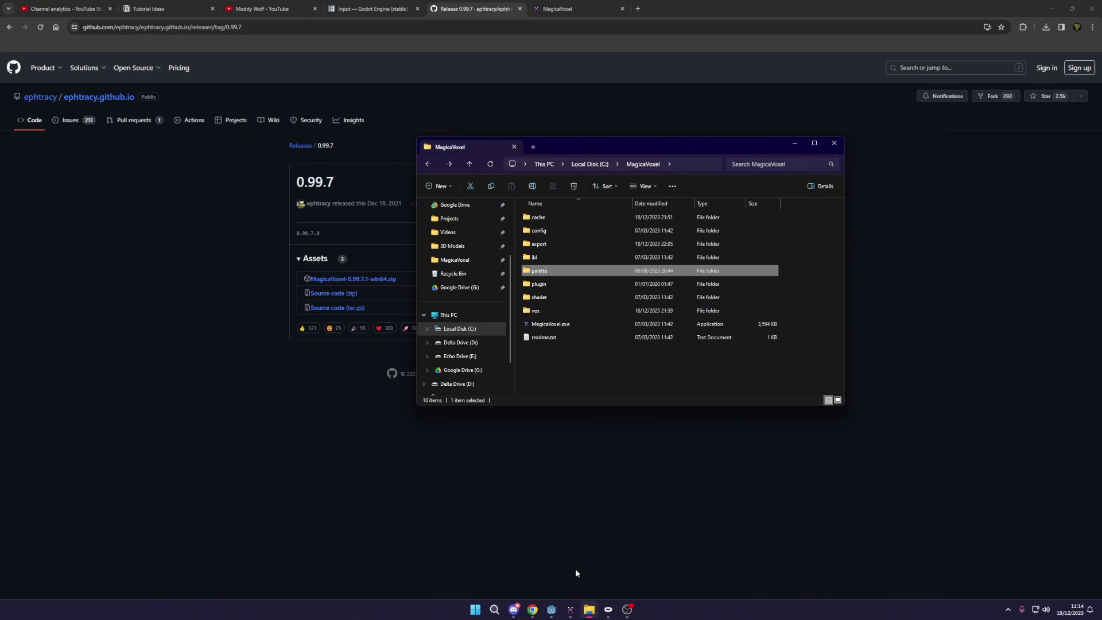
- Switch to MagicaVoxel and view the info_clock model from different angles
click(572, 611)
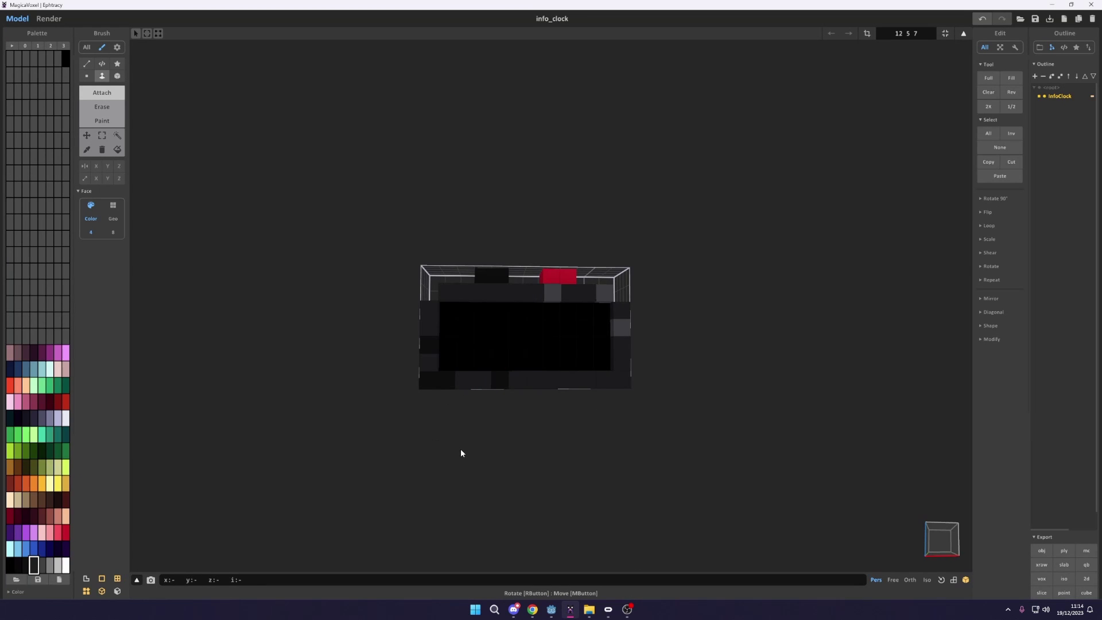
right_drag(461, 453, 497, 422)
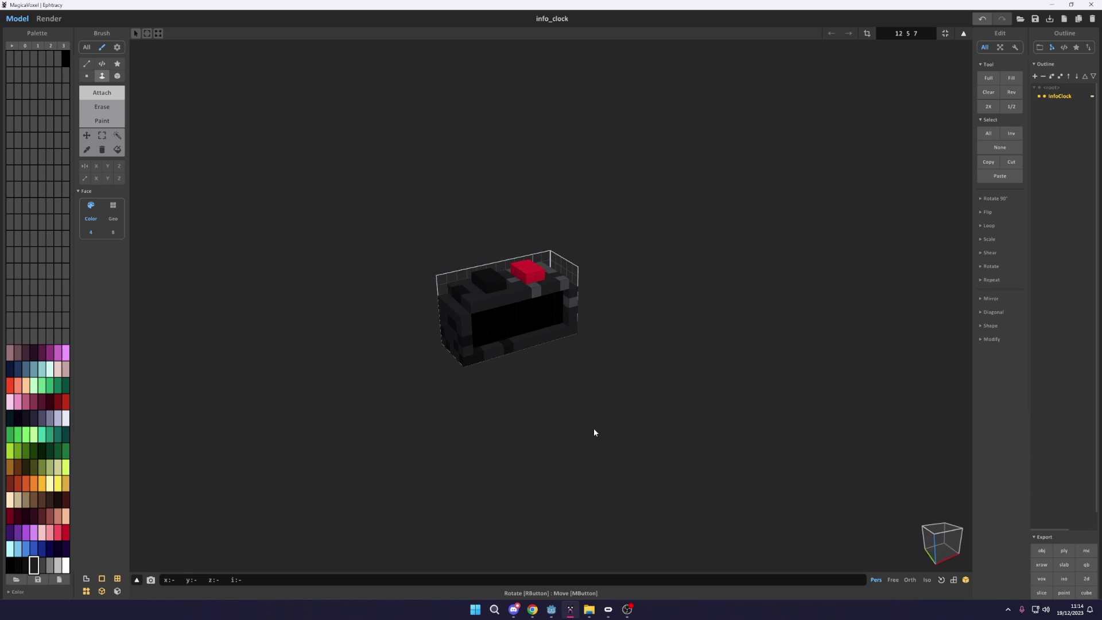
- Switch to Godot and examine the main_game room with its desks, monitor, clocks, joystick and button
click(551, 609)
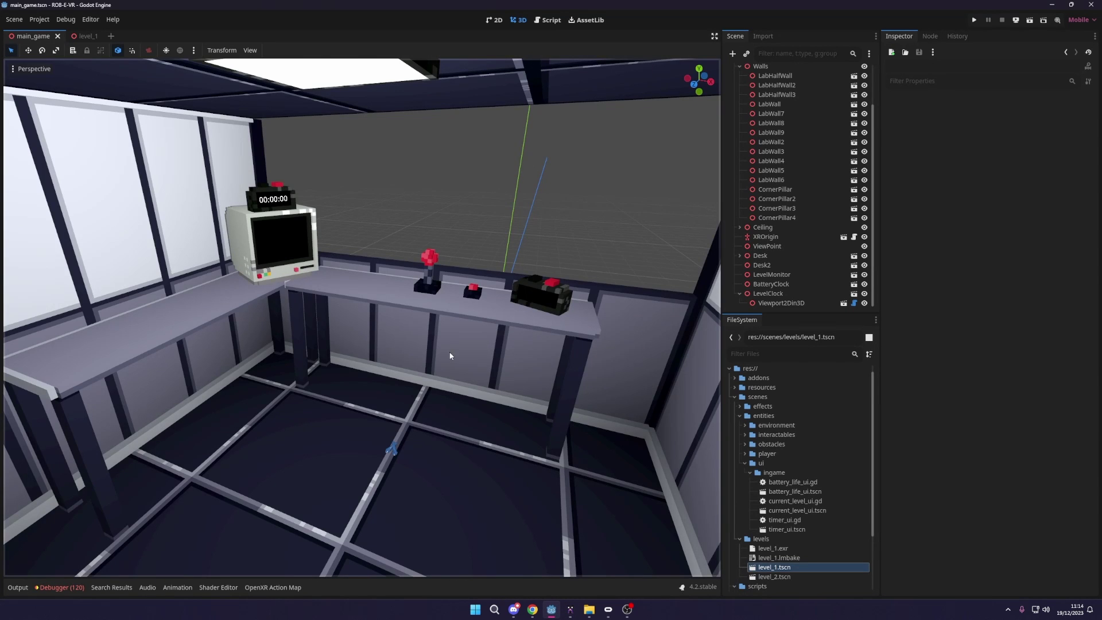
right_drag(449, 353, 483, 351)
scroll(541, 305, down, 7)
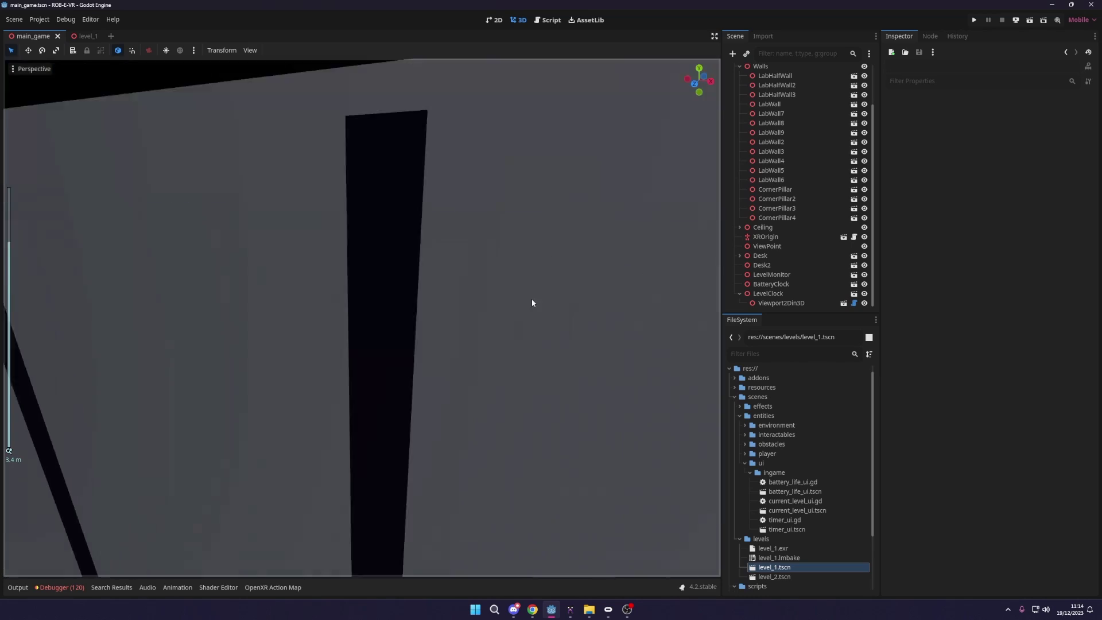
right_drag(532, 299, 217, 300)
scroll(538, 299, up, 2)
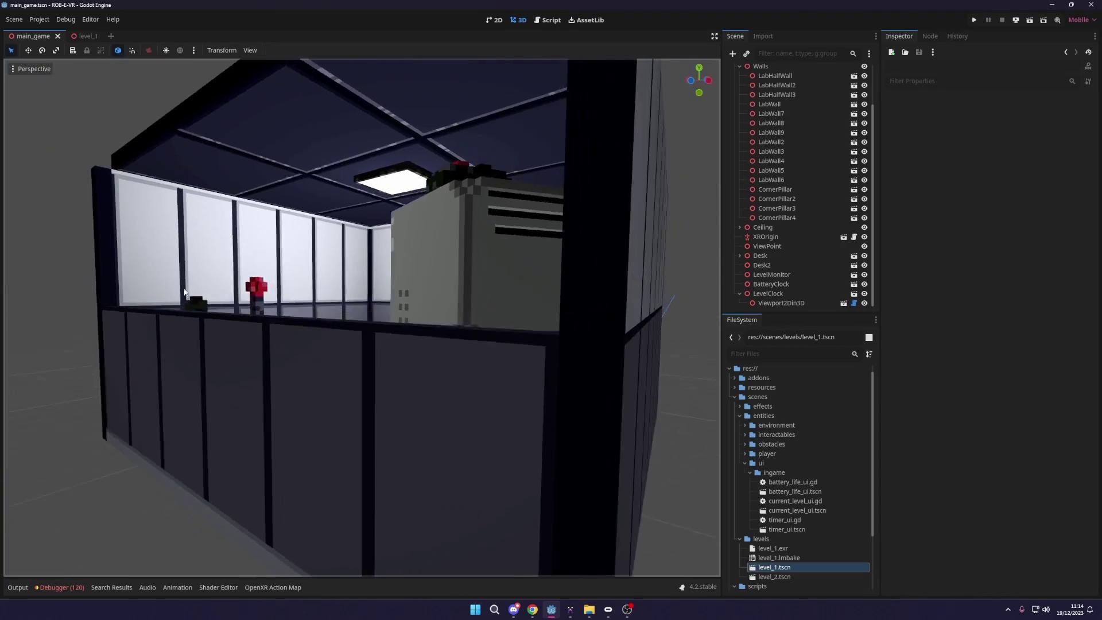
middle_drag(185, 289, 507, 297)
scroll(526, 304, down, 6)
scroll(525, 303, up, 3)
scroll(256, 190, up, 10)
scroll(241, 181, down, 5)
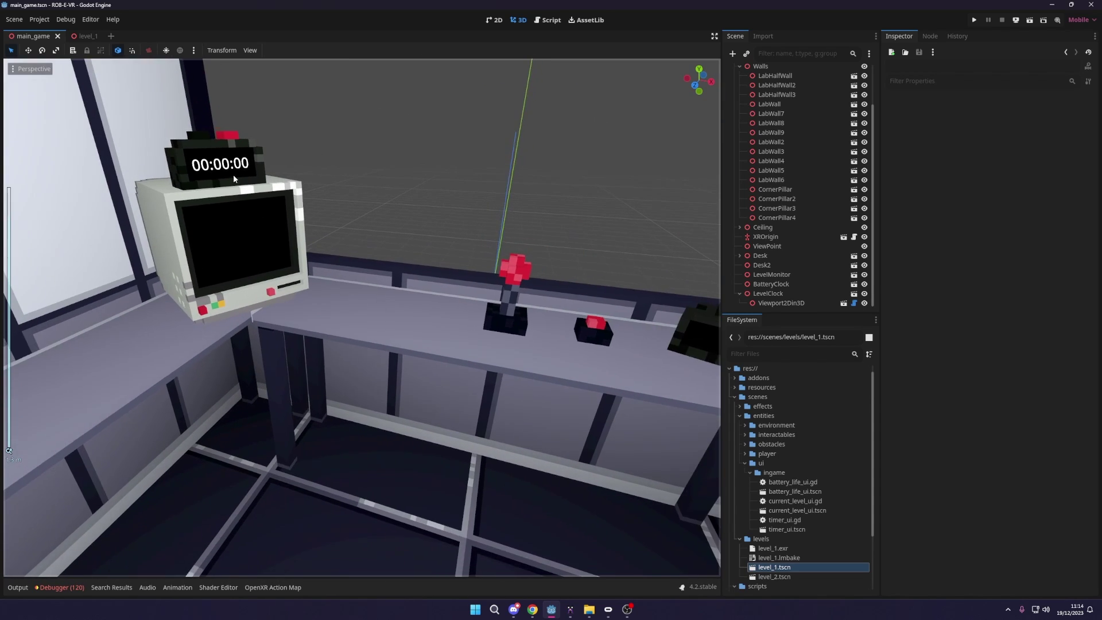
shift+middle_drag(234, 174, 274, 211)
scroll(274, 211, up, 3)
shift+middle_drag(382, 313, 122, 234)
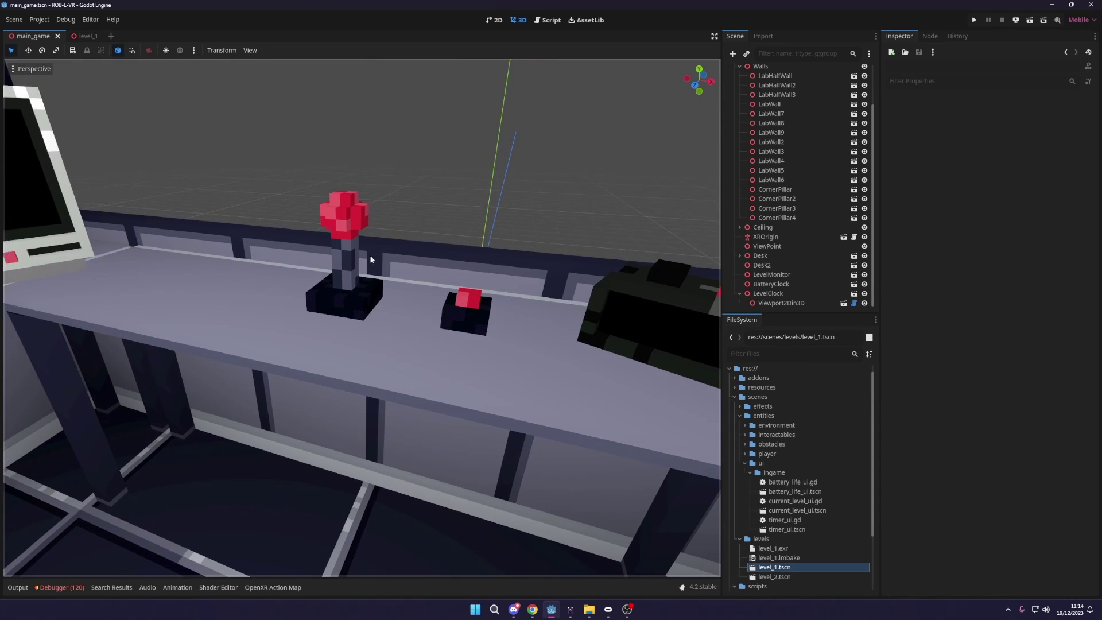
middle_drag(370, 259, 488, 221)
scroll(488, 221, down, 3)
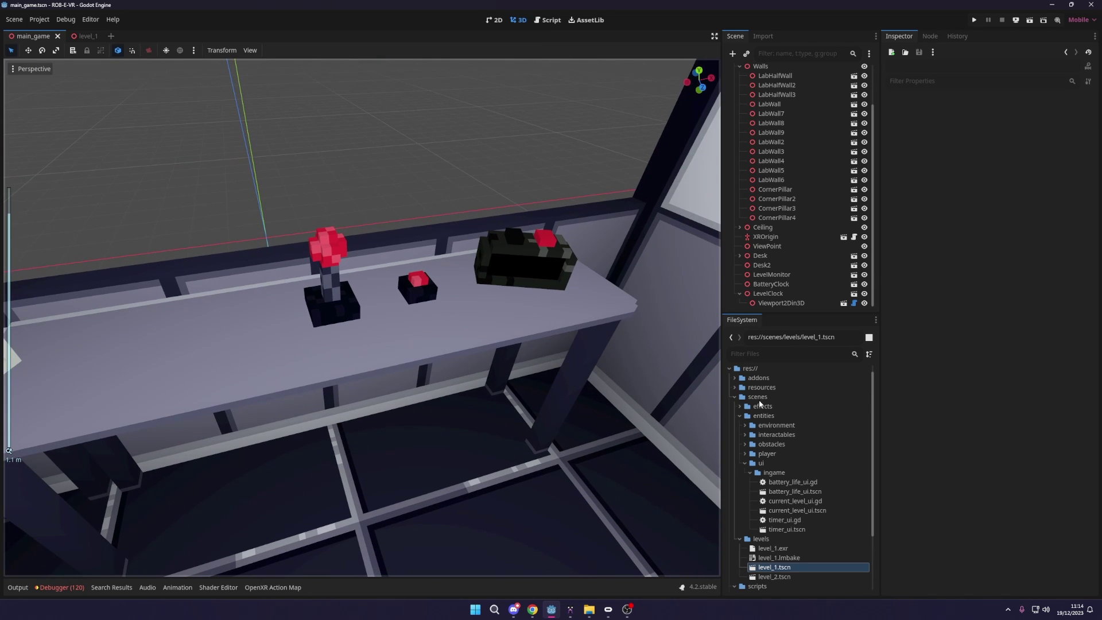
- Open the robot.tscn scene from the player's robot folder and turn on the preview sunlight
click(745, 454)
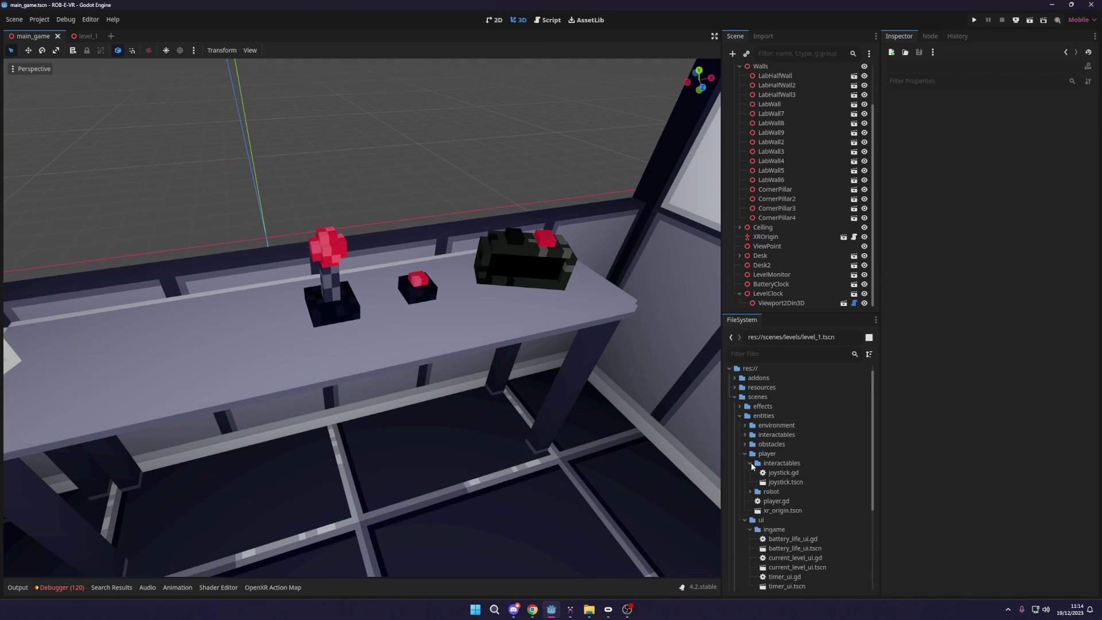
click(750, 492)
double_click(783, 538)
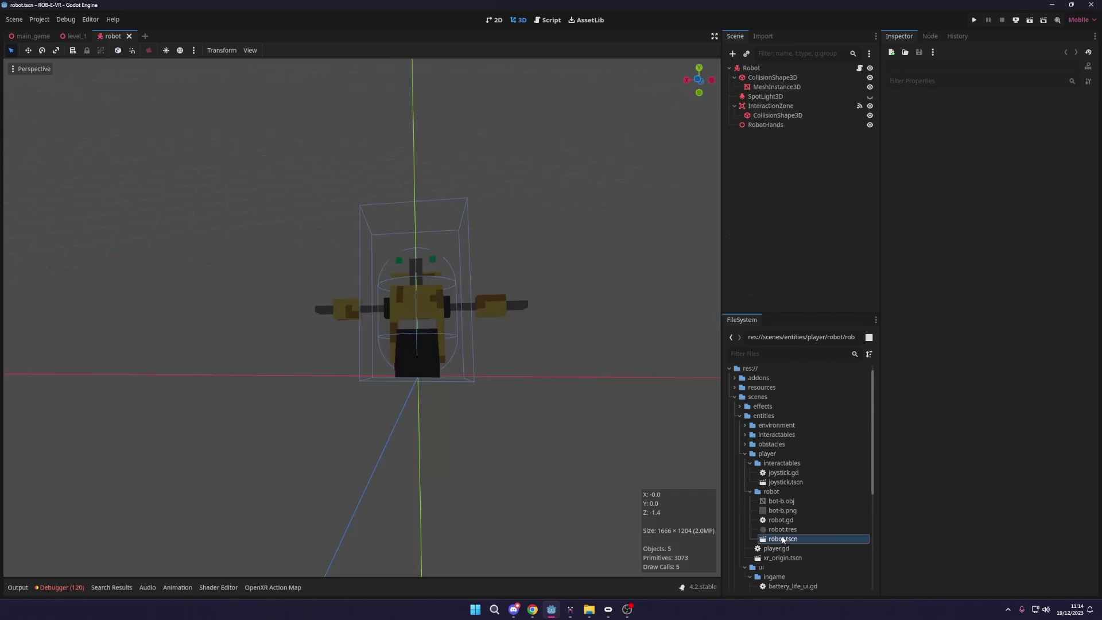
click(166, 50)
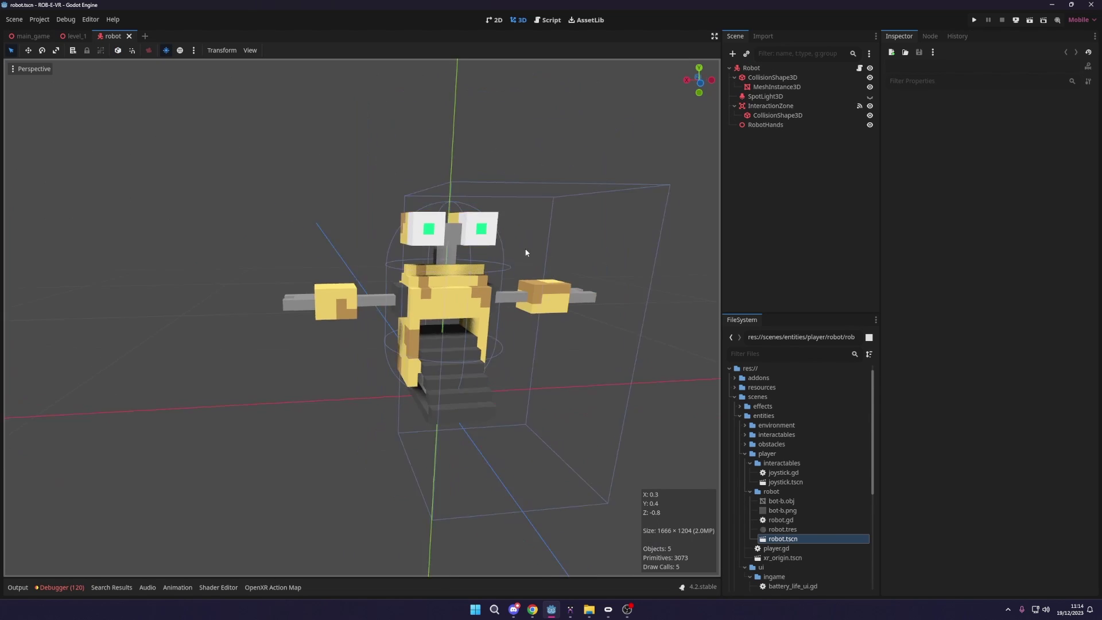
- Examine the voxel robot model from several angles
middle_drag(524, 248, 415, 311)
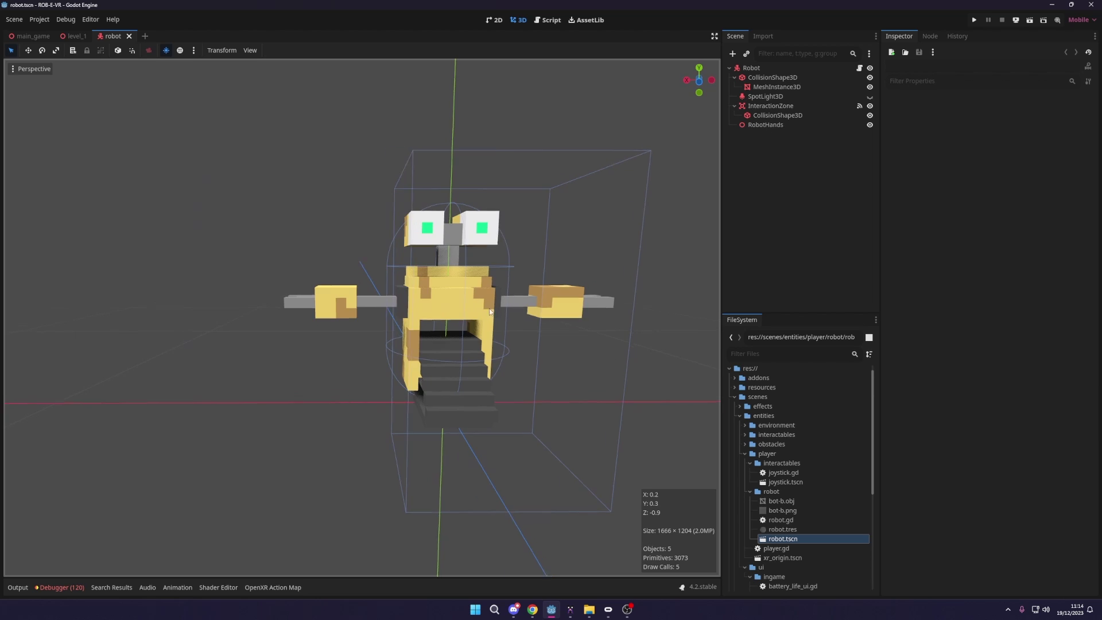
middle_drag(451, 298, 539, 322)
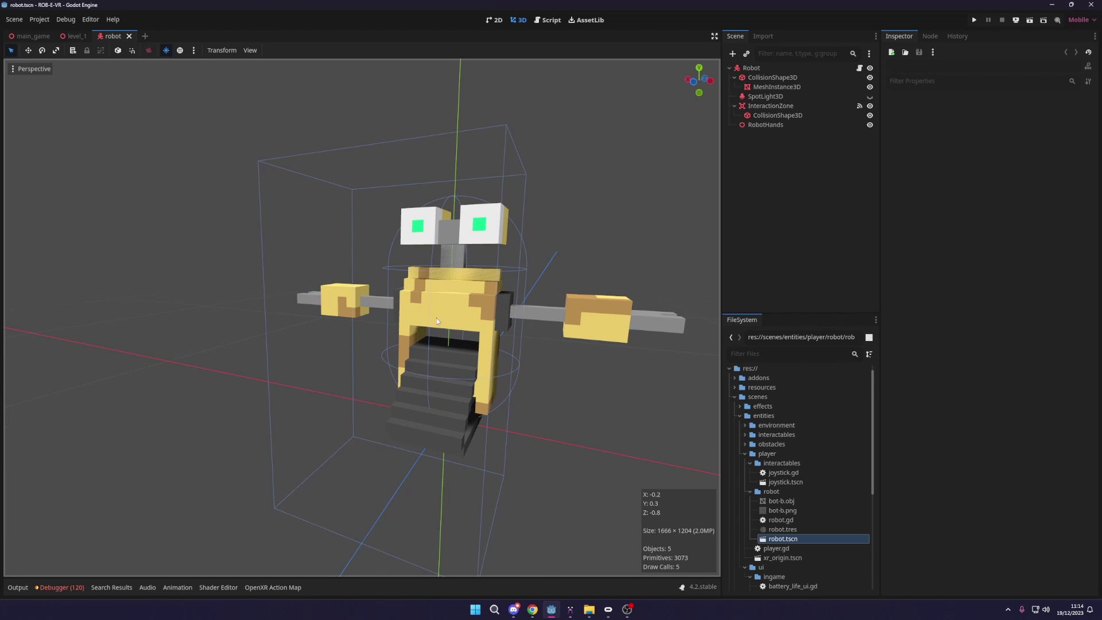
middle_drag(403, 301, 415, 343)
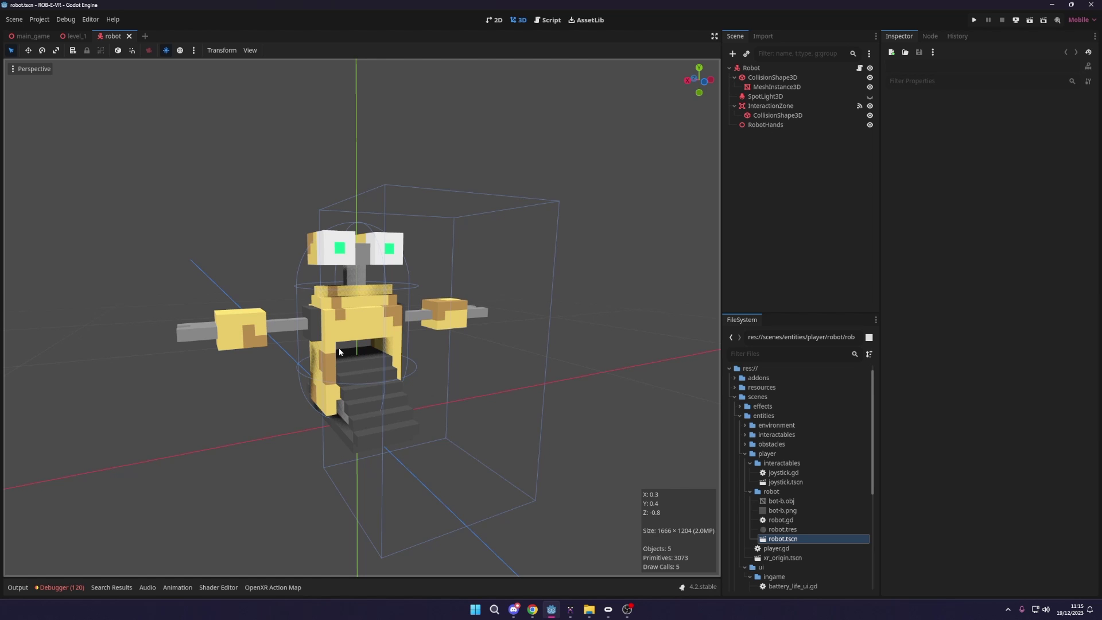
middle_drag(336, 339, 291, 351)
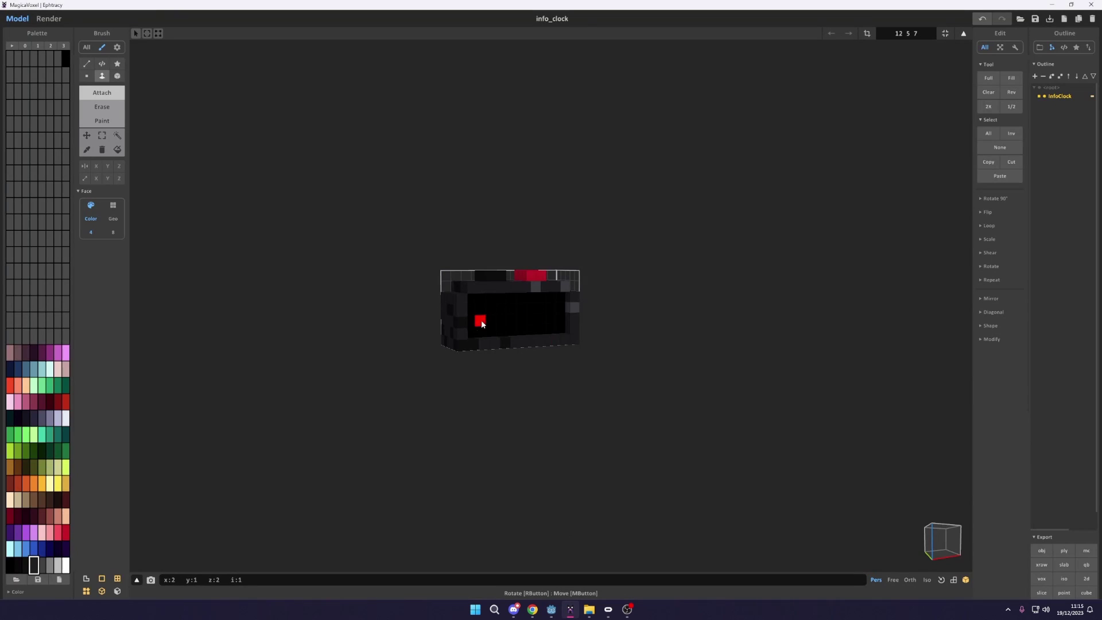
- Close the MagicaVoxel window showing info_clock and relaunch the program from MagicaVoxel.exe in a maximized window
mouse_move(525, 411)
middle_down()
mouse_move(618, 397)
mouse_move(471, 414)
mouse_move(508, 425)
middle_up()
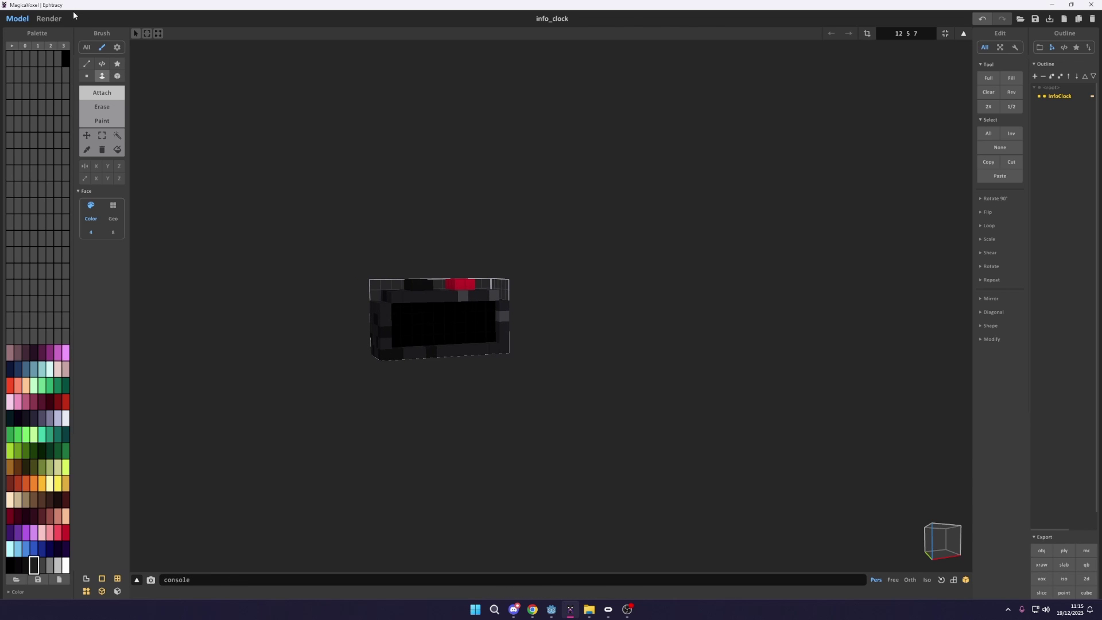
click(1091, 6)
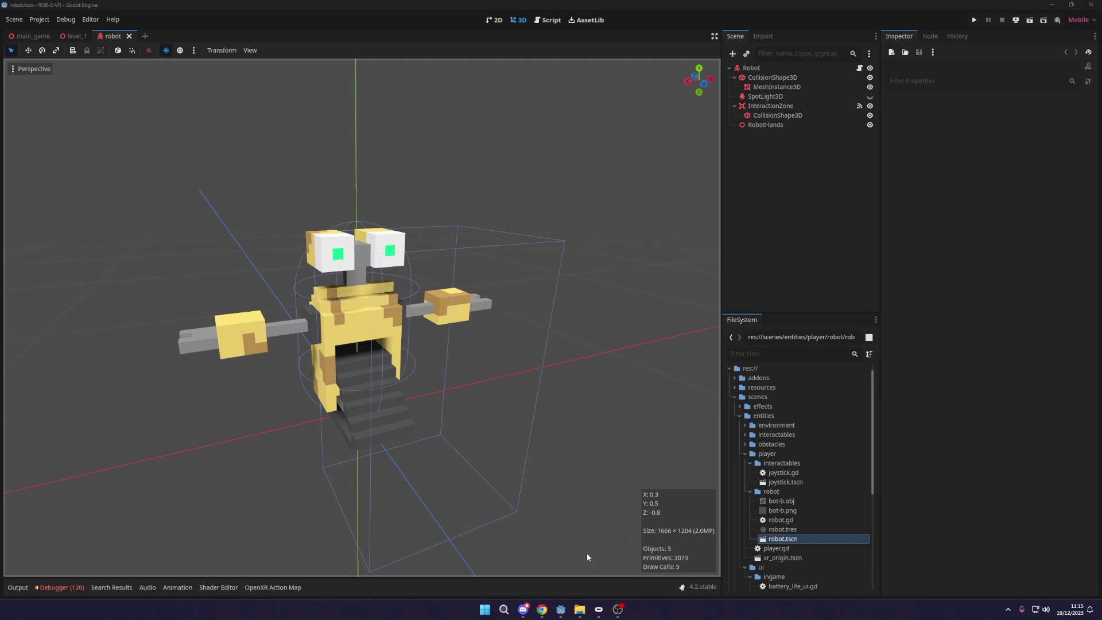
mouse_move(580, 609)
click(647, 581)
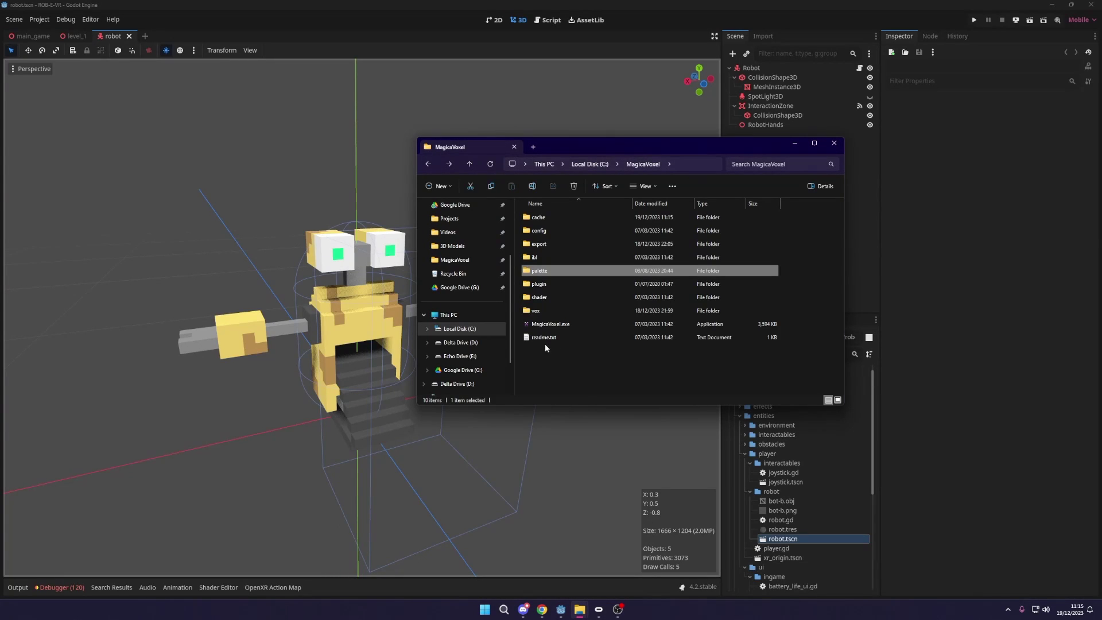
double_click(560, 325)
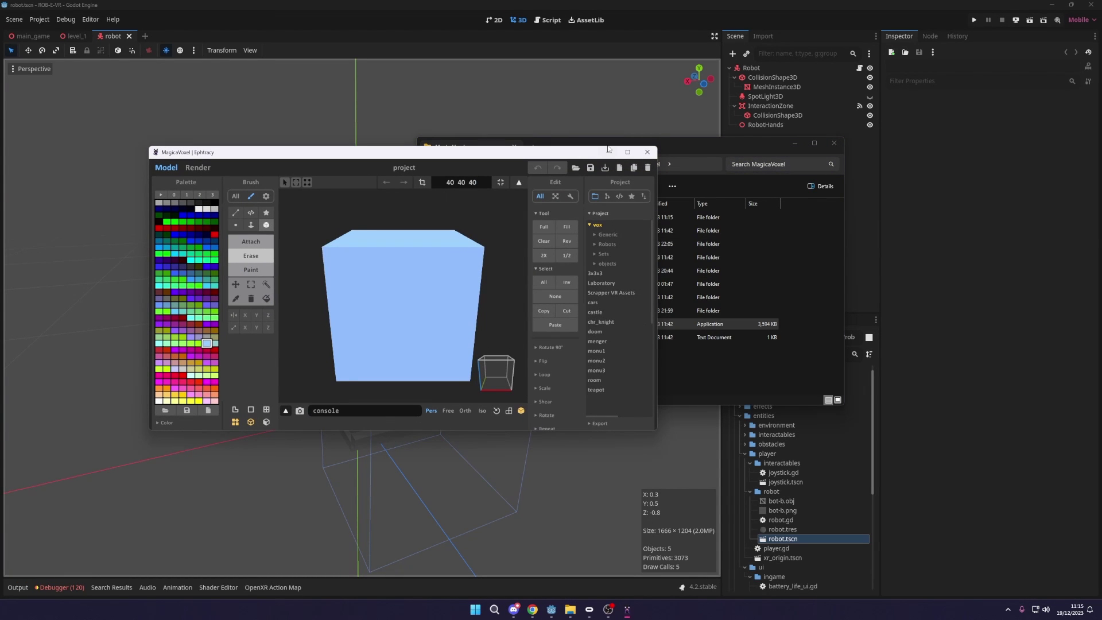
click(628, 152)
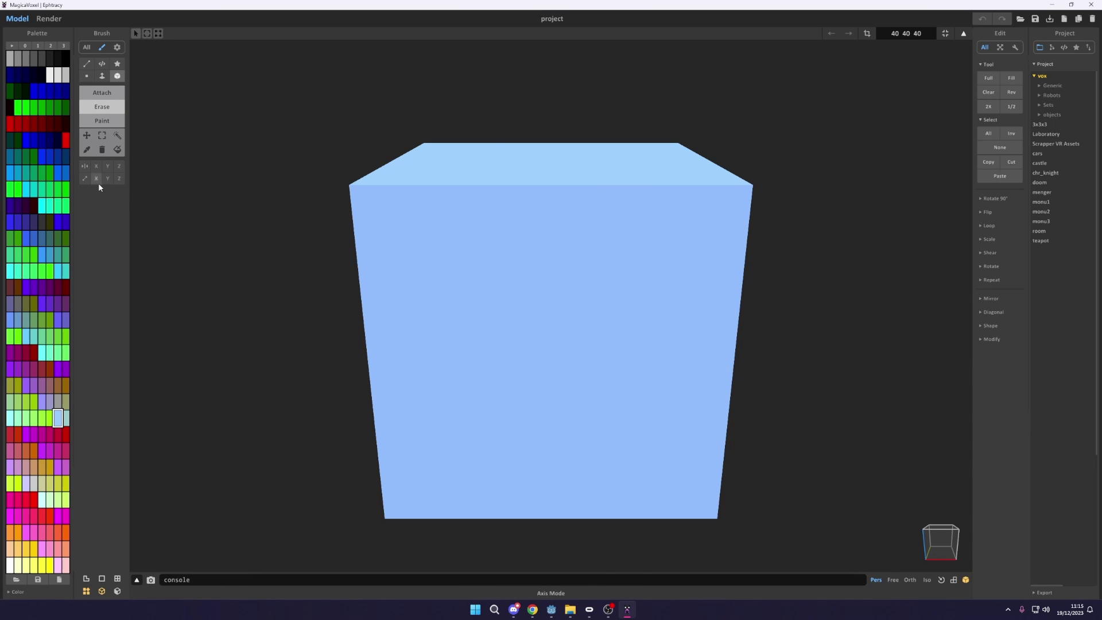
- Set the brush mode to Attach
click(106, 95)
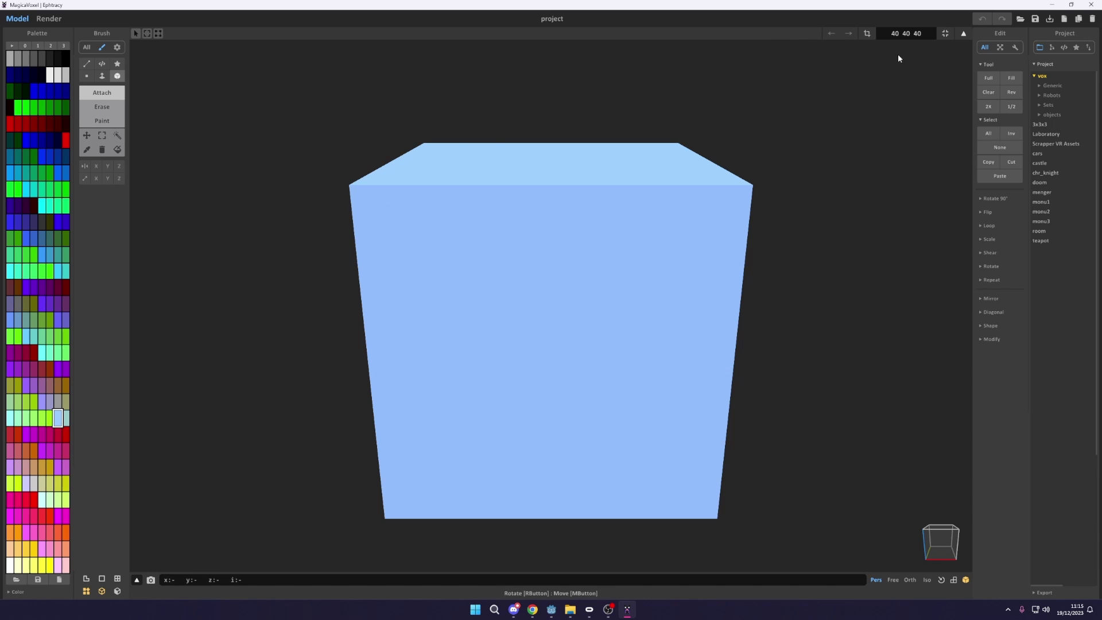
- Resize the model volume to 64 64 64
click(897, 32)
middle_drag(737, 173, 752, 169)
click(897, 31)
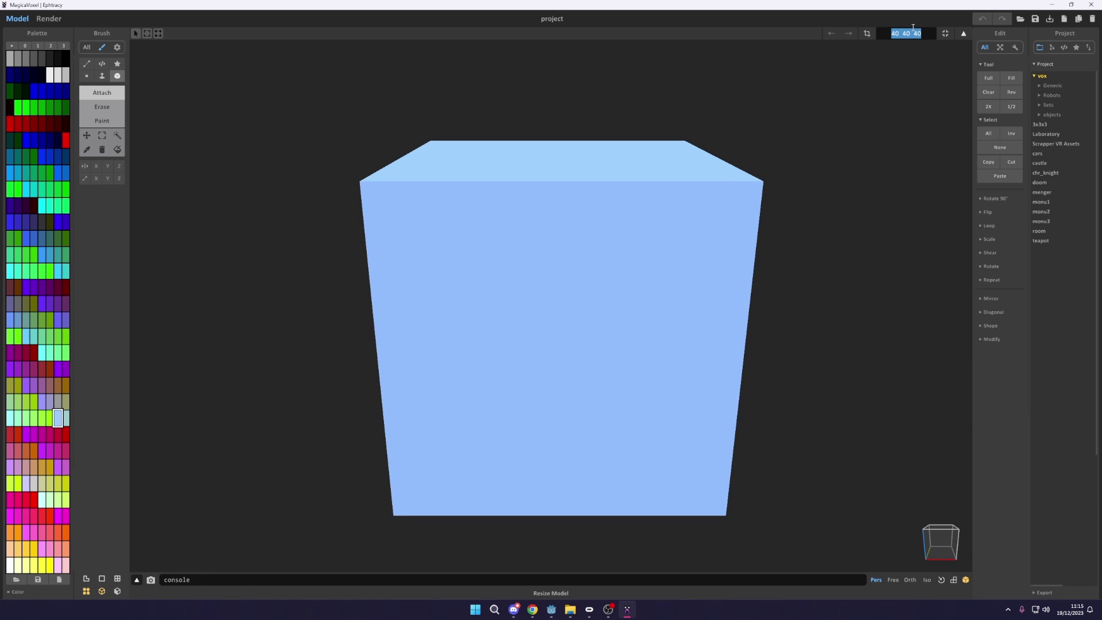
text(64 64 64)
key(Return)
scroll(606, 173, down, 4)
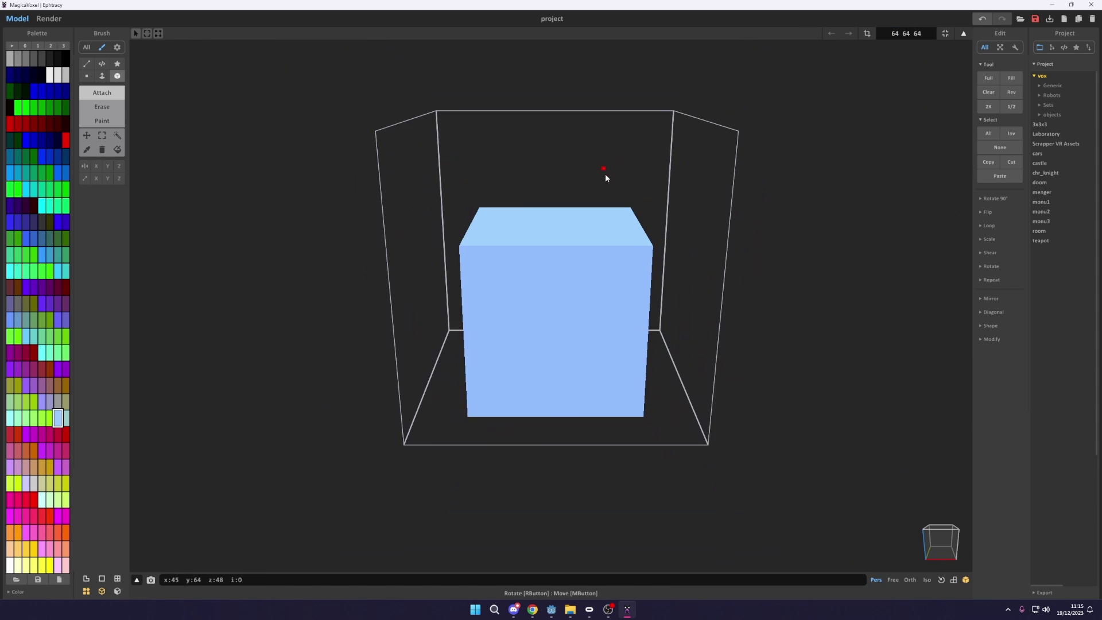
right_drag(606, 174, 517, 184)
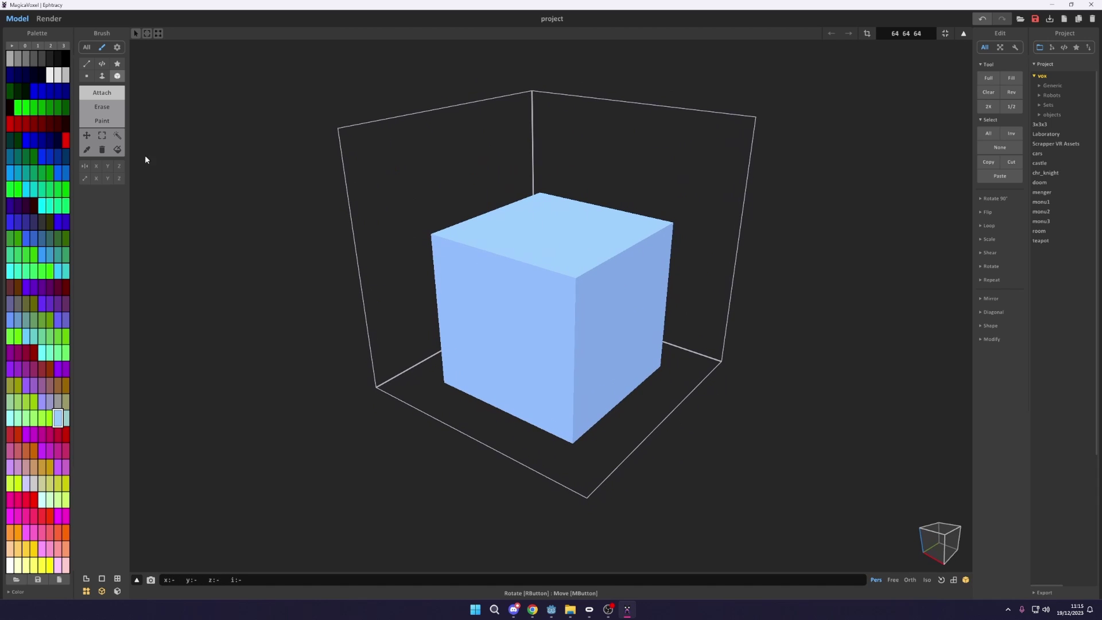
- Choose the light grey at the start of the palette and attach a flat box slab and single voxels on the cube's upper face
click(49, 57)
click(9, 58)
drag(527, 210, 565, 248)
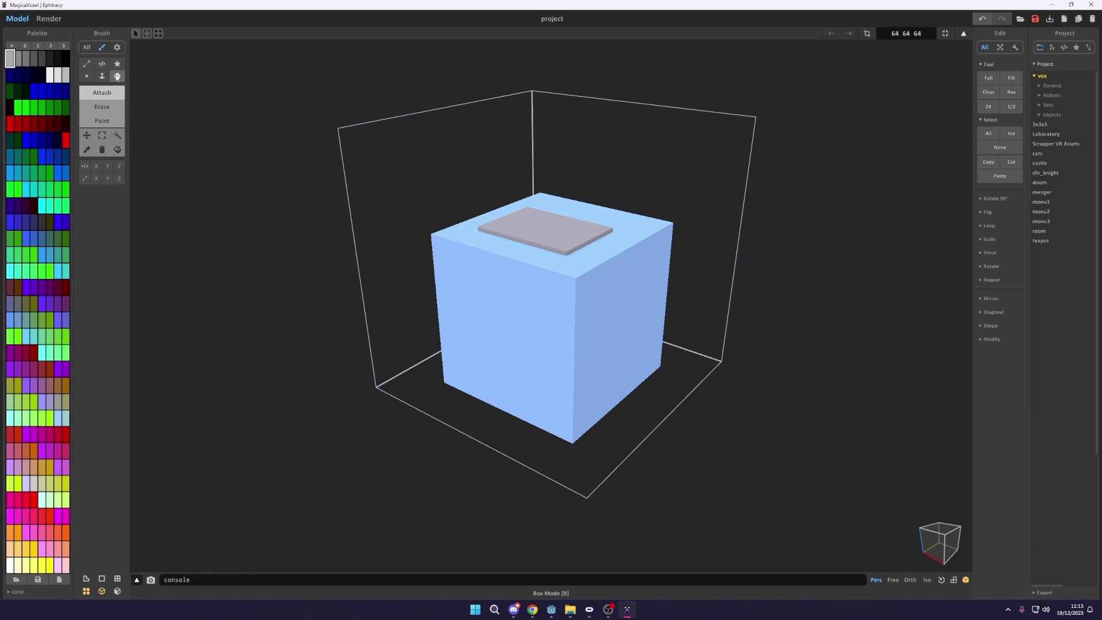
click(88, 76)
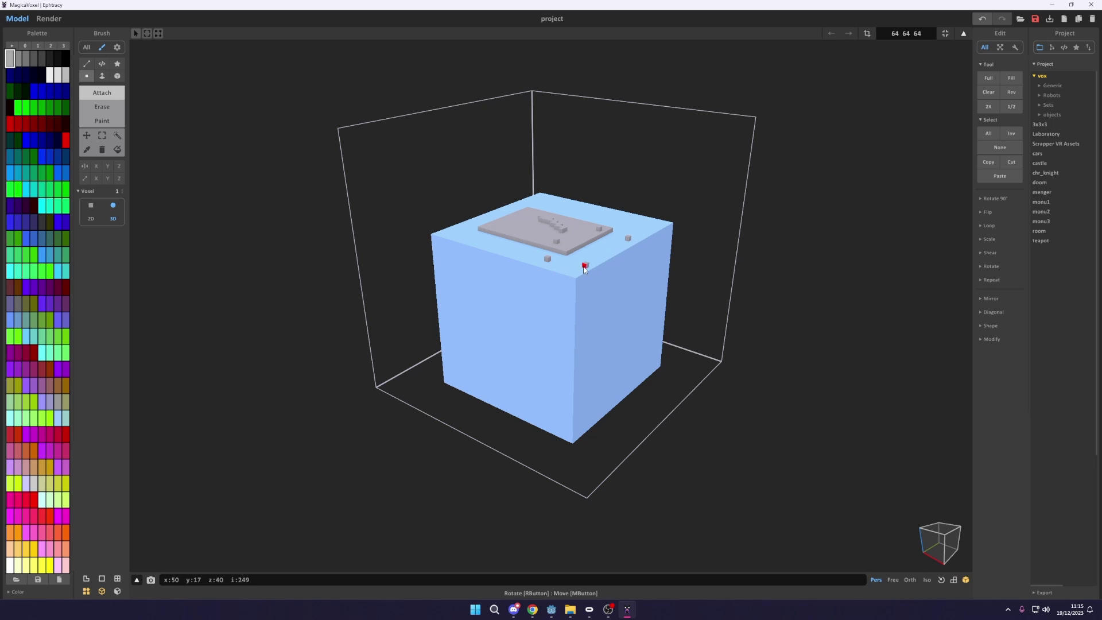
- Extrude two adjacent side faces of the cube outward with the Face brush in Attach mode
click(102, 76)
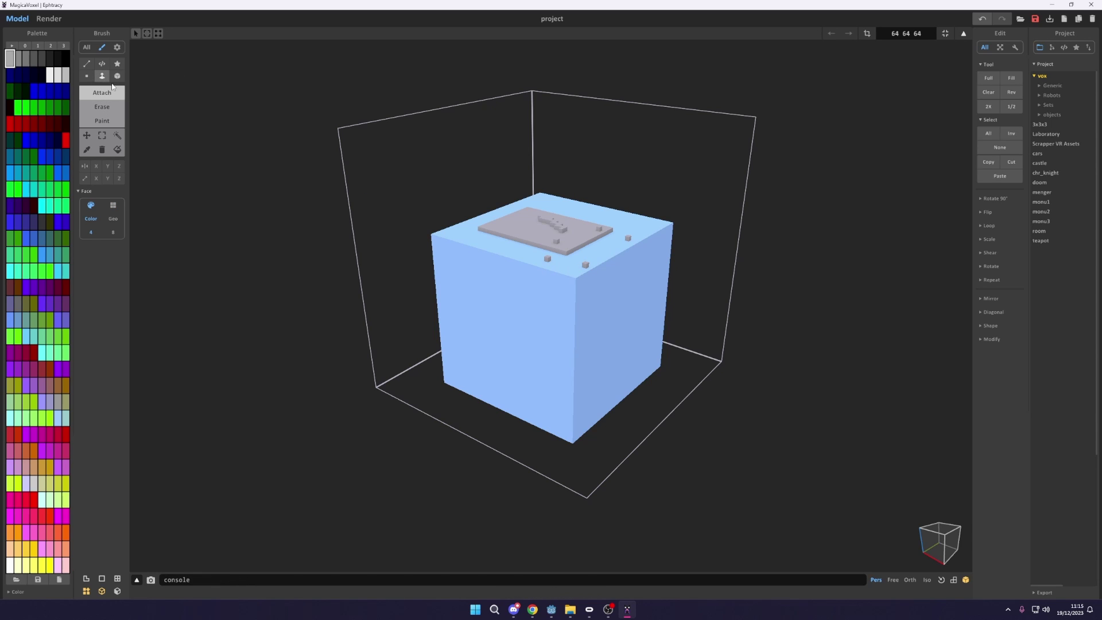
click(494, 288)
click(518, 328)
click(518, 328)
click(517, 329)
click(515, 328)
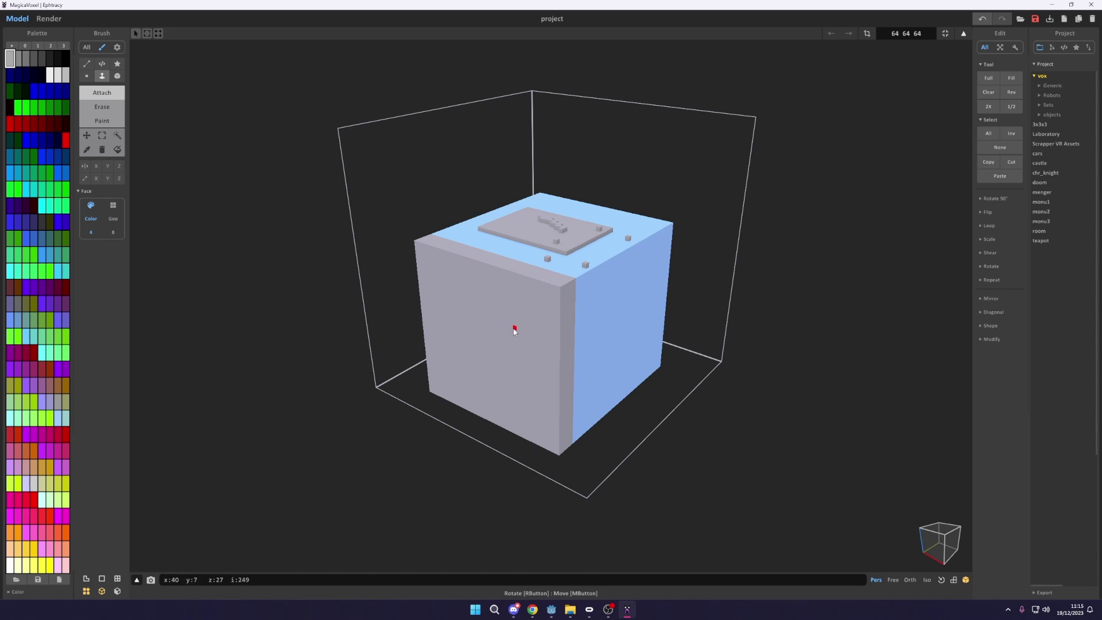
click(516, 328)
double_click(631, 320)
click(620, 299)
click(619, 296)
click(619, 294)
click(621, 294)
click(623, 294)
click(624, 294)
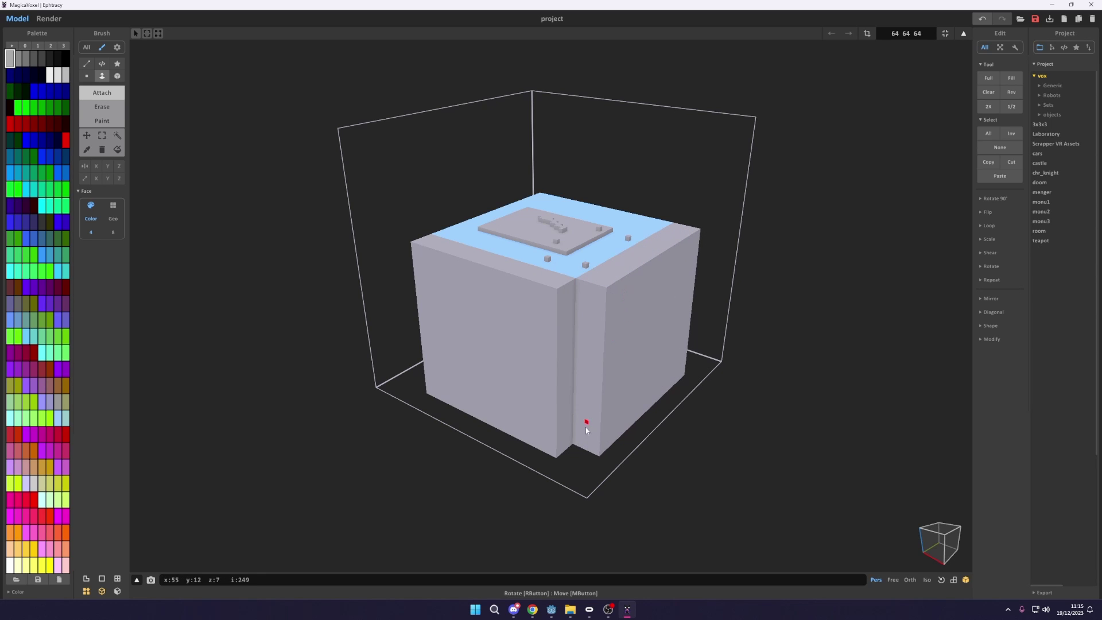
- Extend the grey side faces with the Face brush until they meet at the corner and reach the volume's boundary
click(588, 327)
click(581, 331)
click(581, 332)
click(578, 331)
click(568, 334)
click(562, 337)
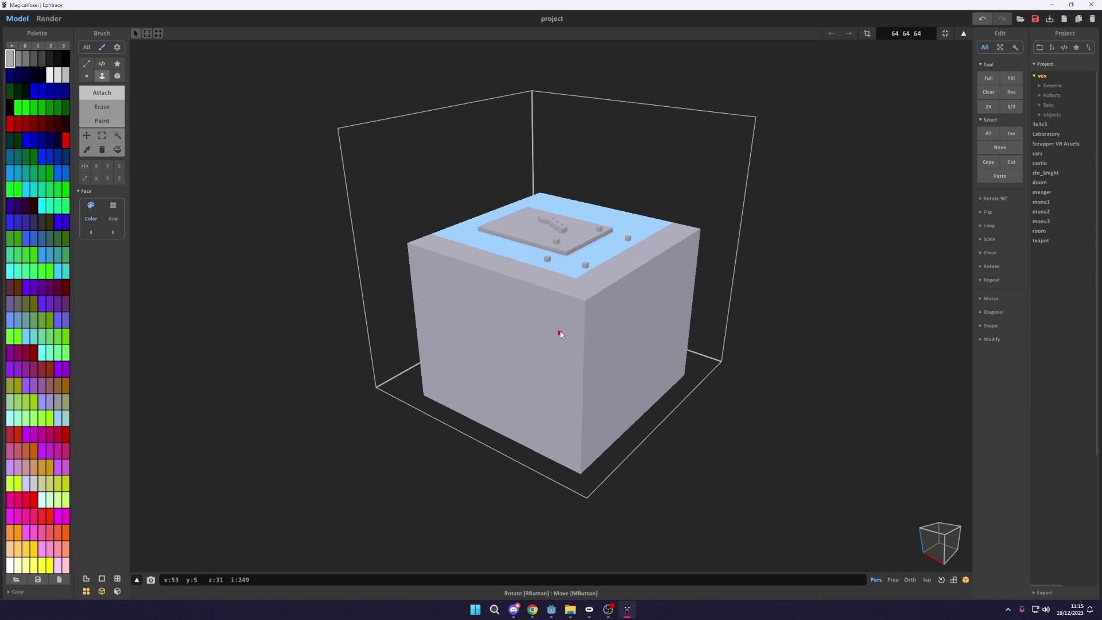
click(552, 334)
click(546, 333)
click(544, 335)
drag(610, 330, 689, 358)
drag(577, 294, 575, 373)
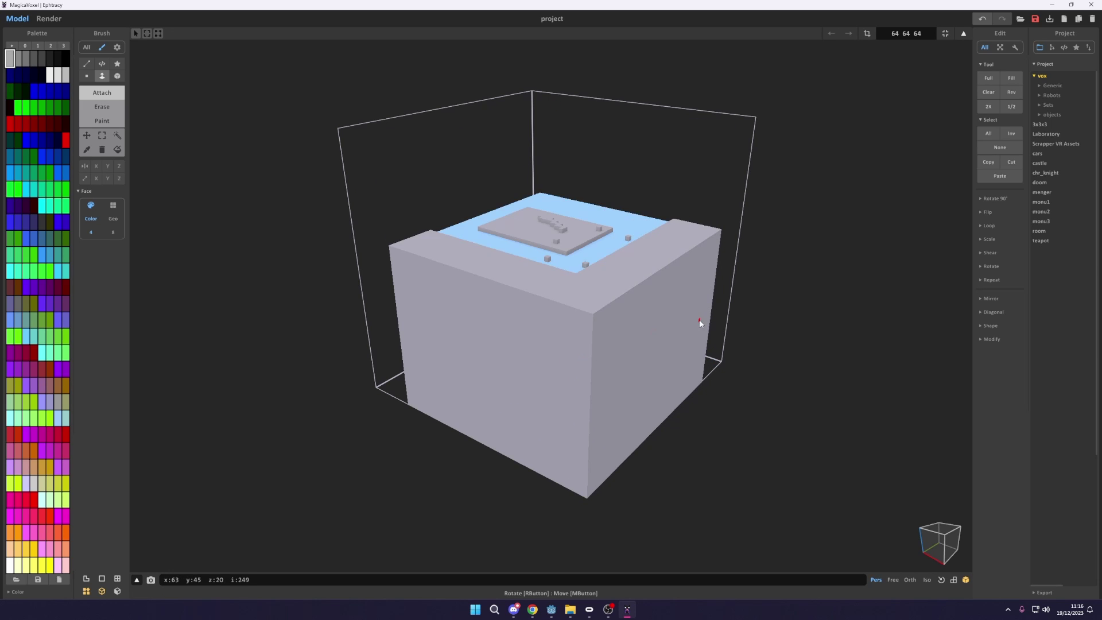
right_drag(700, 321, 607, 322)
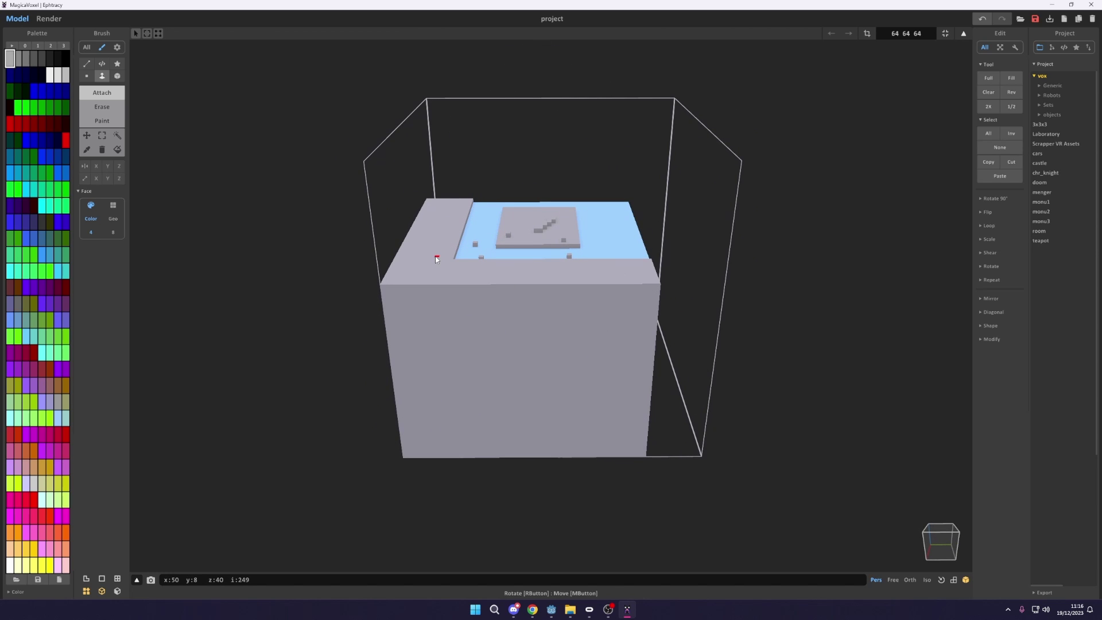
right_drag(436, 259, 726, 202)
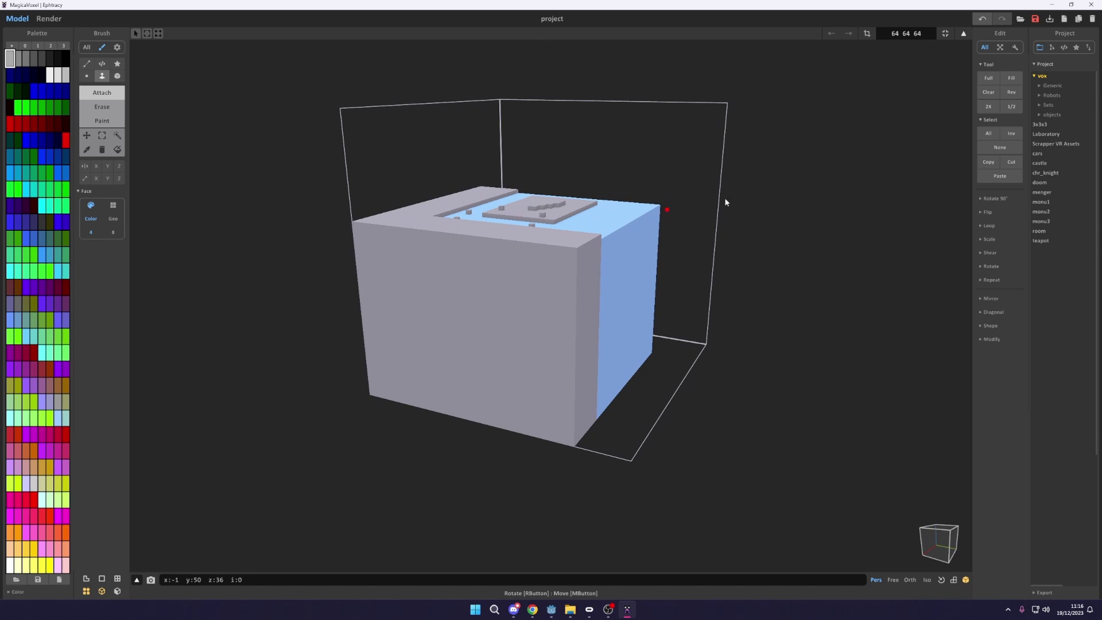
- Open the cars example project without saving the current model
click(1045, 154)
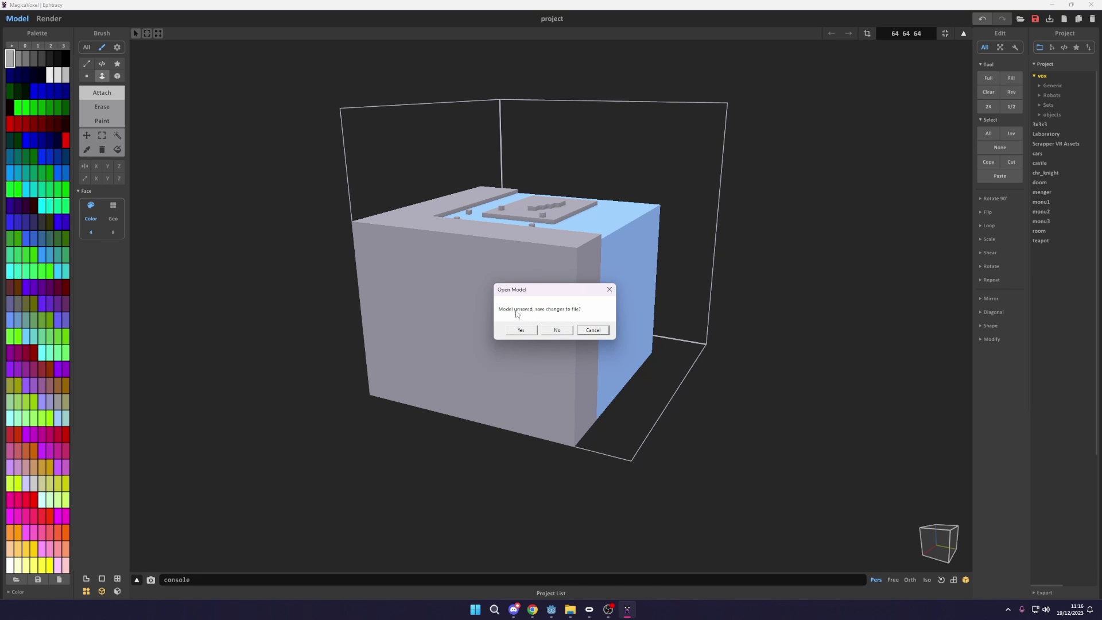
click(555, 330)
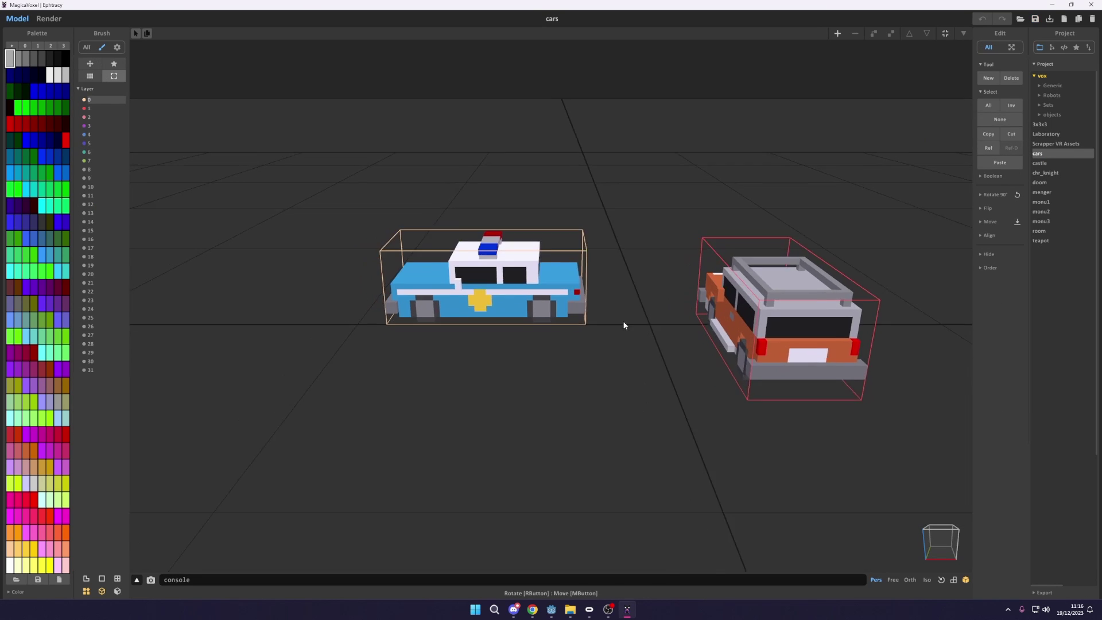
right_drag(595, 343, 632, 336)
- Enter voxel editing for the police car and return to the whole scene
click(408, 295)
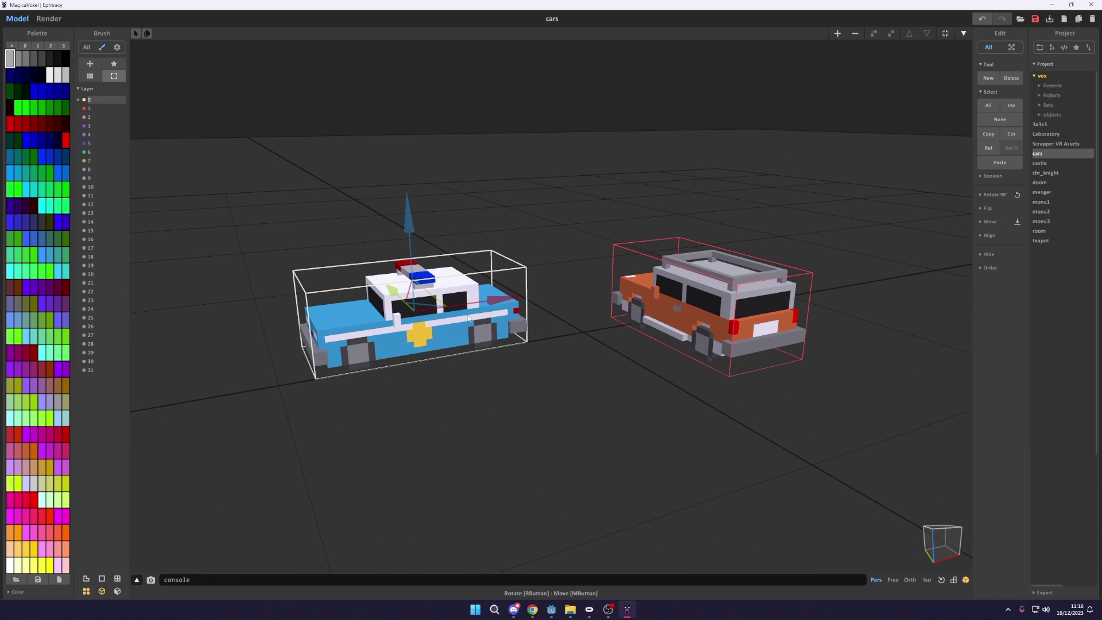
click(964, 34)
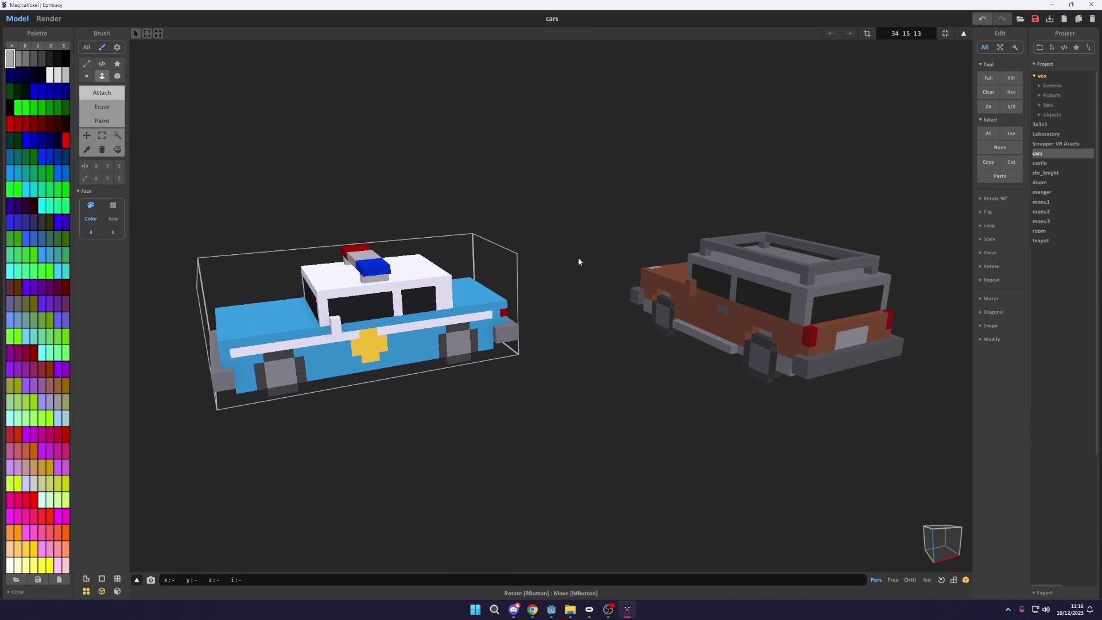
click(964, 33)
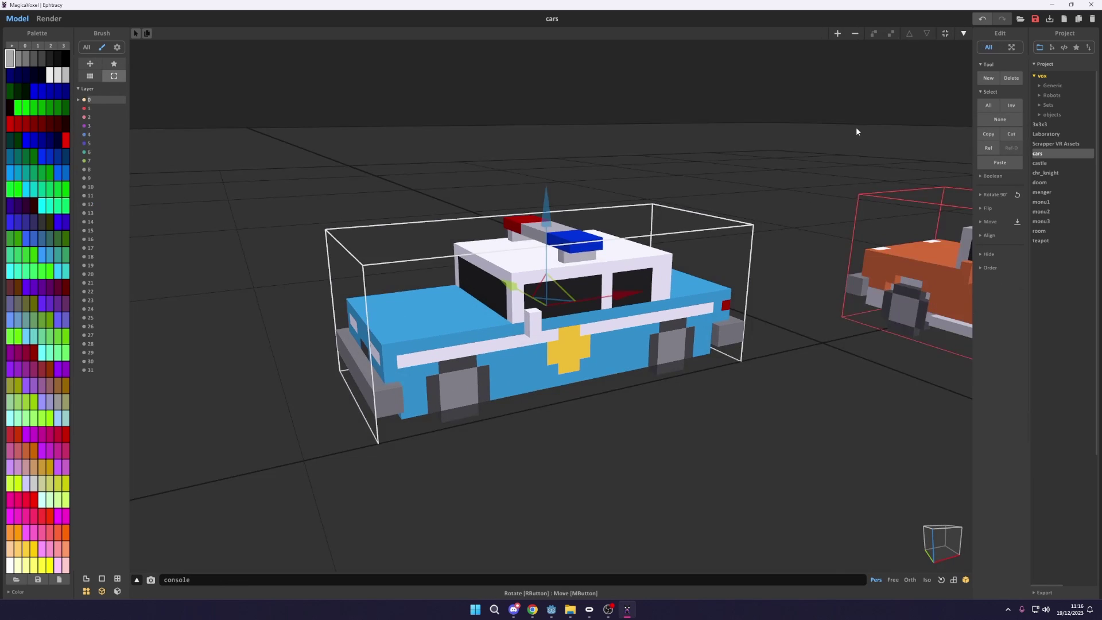
- Select the orange car and the police car in turn, ending with the orange car selected
scroll(773, 296, down, 5)
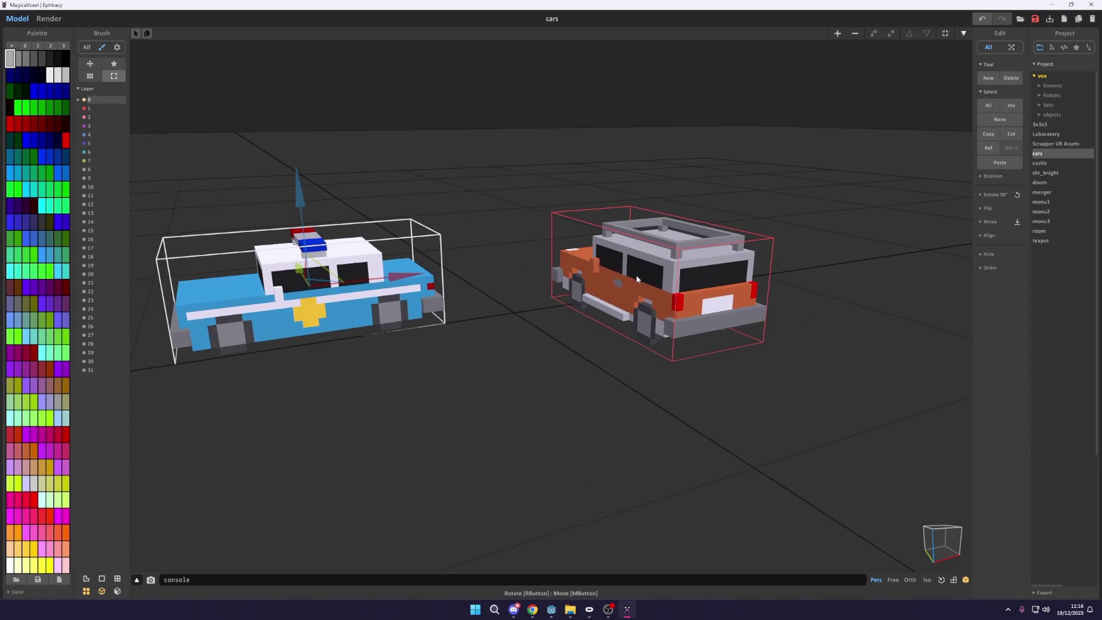
click(587, 293)
click(472, 300)
click(593, 303)
middle_drag(535, 338, 574, 335)
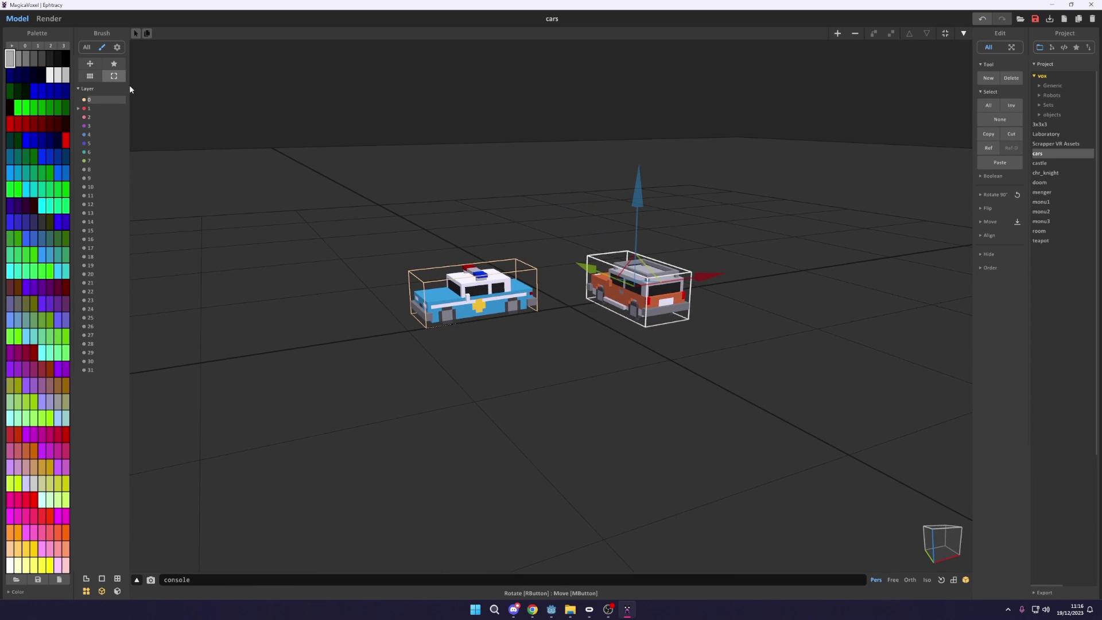
- Preview the two cars in Render mode from another angle and return to Model mode
click(54, 19)
scroll(572, 299, up, 5)
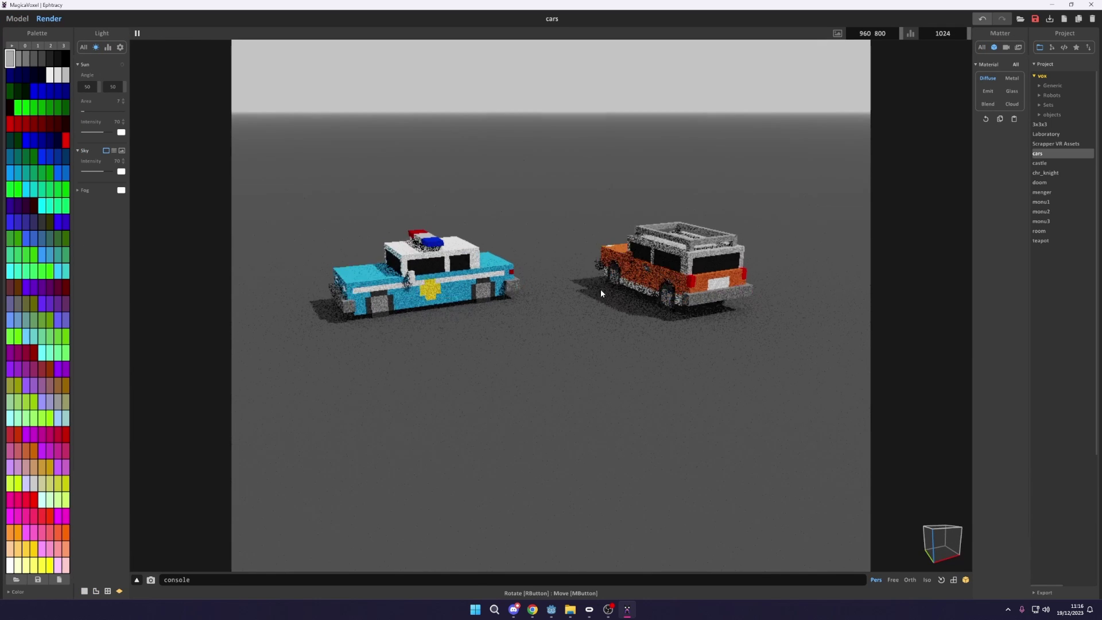
right_drag(600, 297, 632, 288)
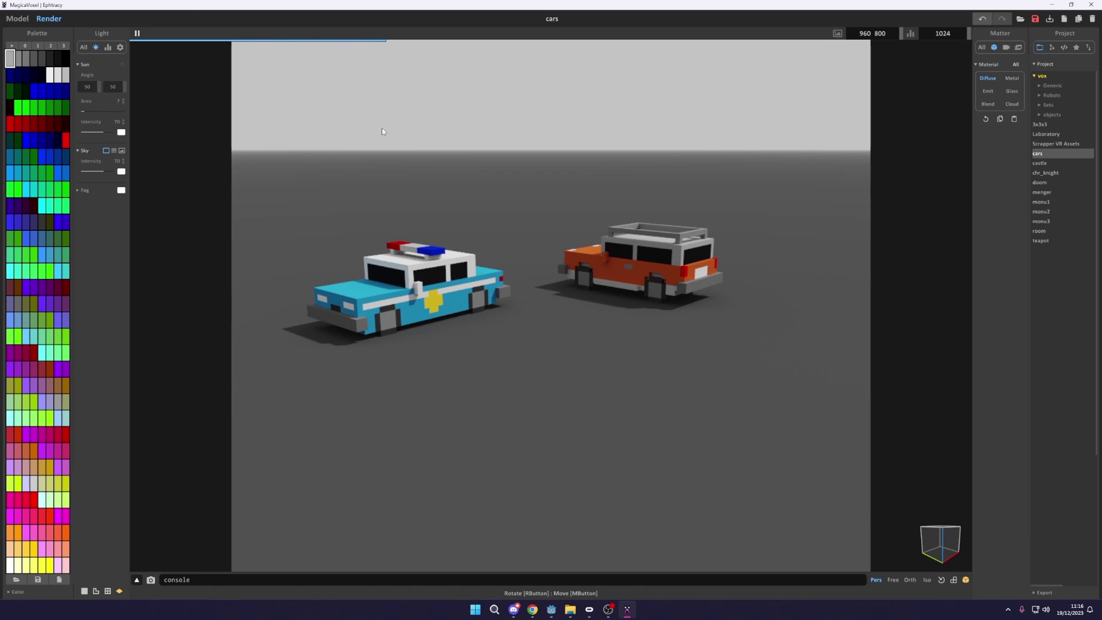
click(17, 18)
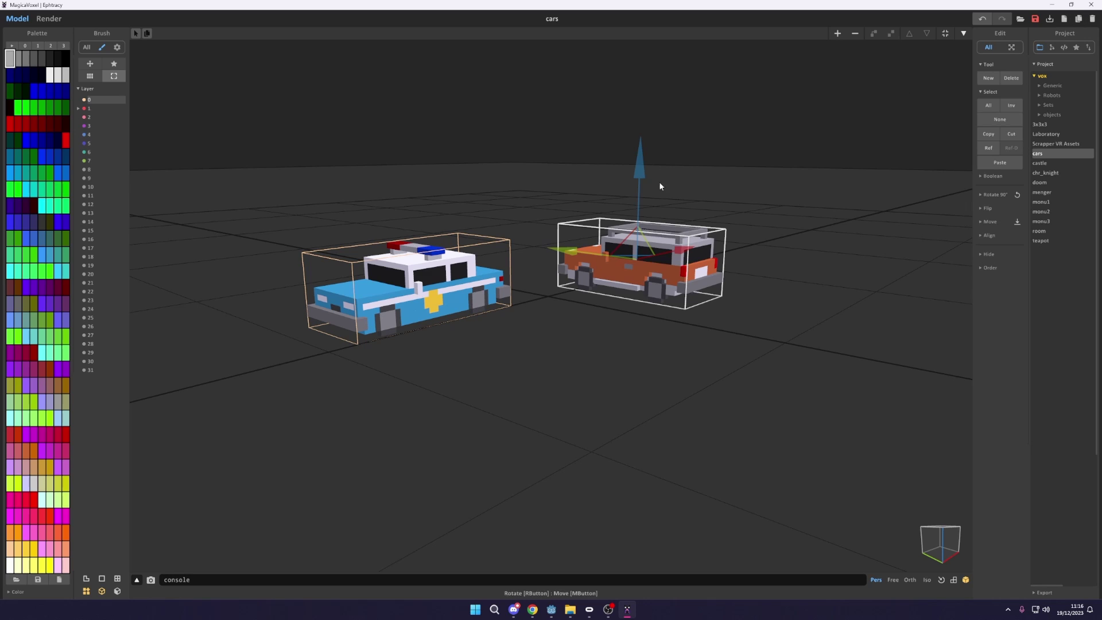
- Create a new project without saving the changes to cars
click(1066, 20)
click(557, 330)
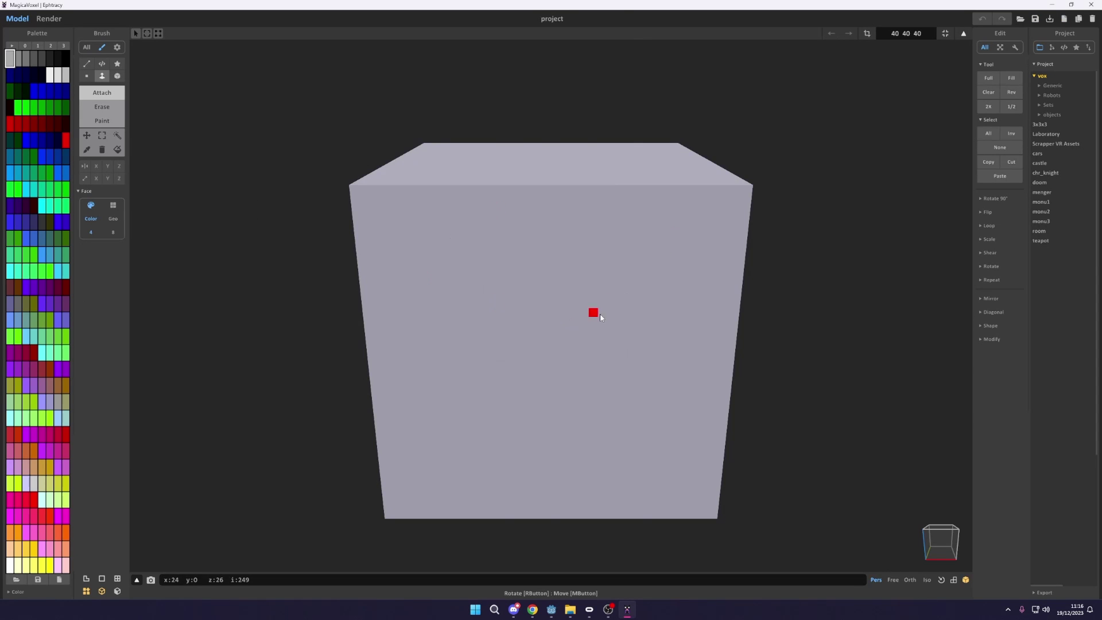
mouse_move(601, 313)
right_down()
mouse_move(571, 301)
mouse_move(658, 221)
mouse_move(492, 281)
mouse_move(595, 352)
mouse_move(605, 334)
right_up()
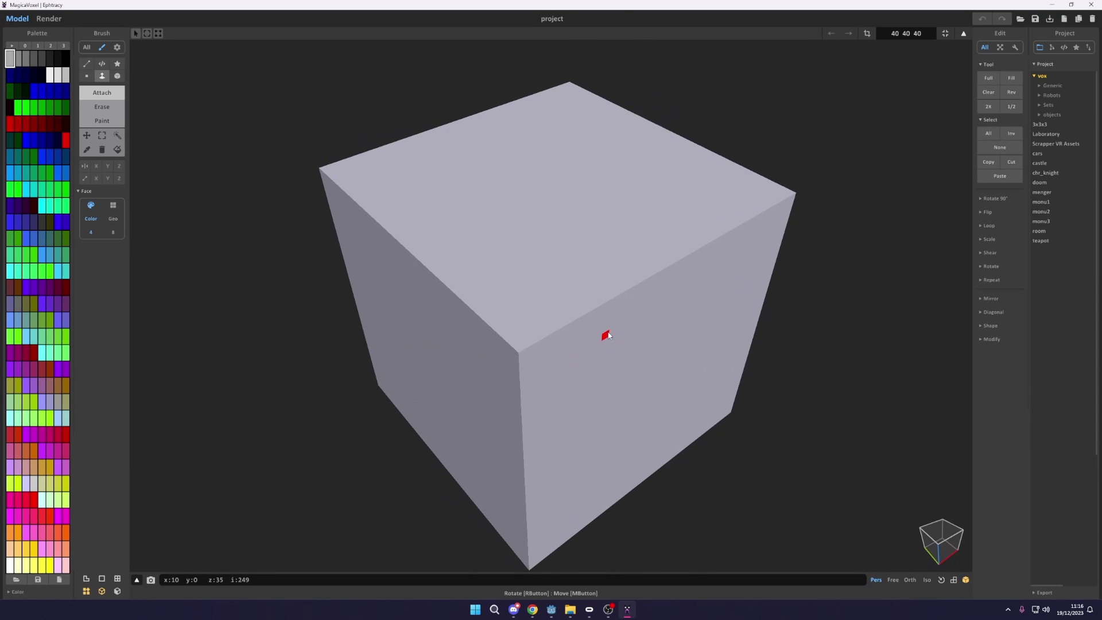
- Try default palettes 1 and 2, and apply default palette 3
click(37, 45)
click(50, 45)
click(37, 45)
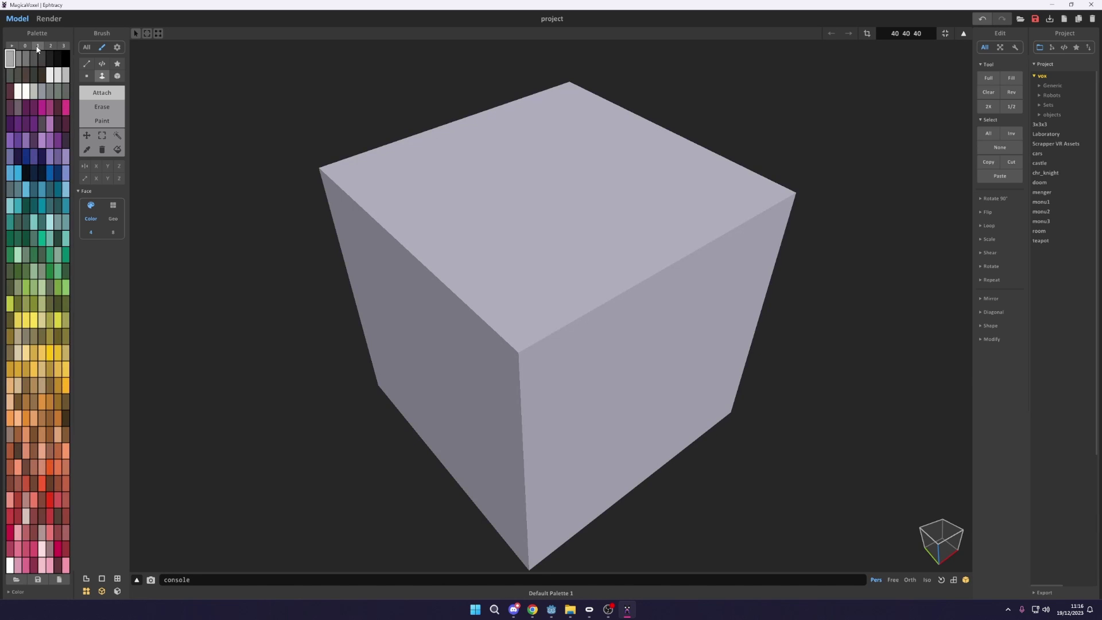
click(64, 46)
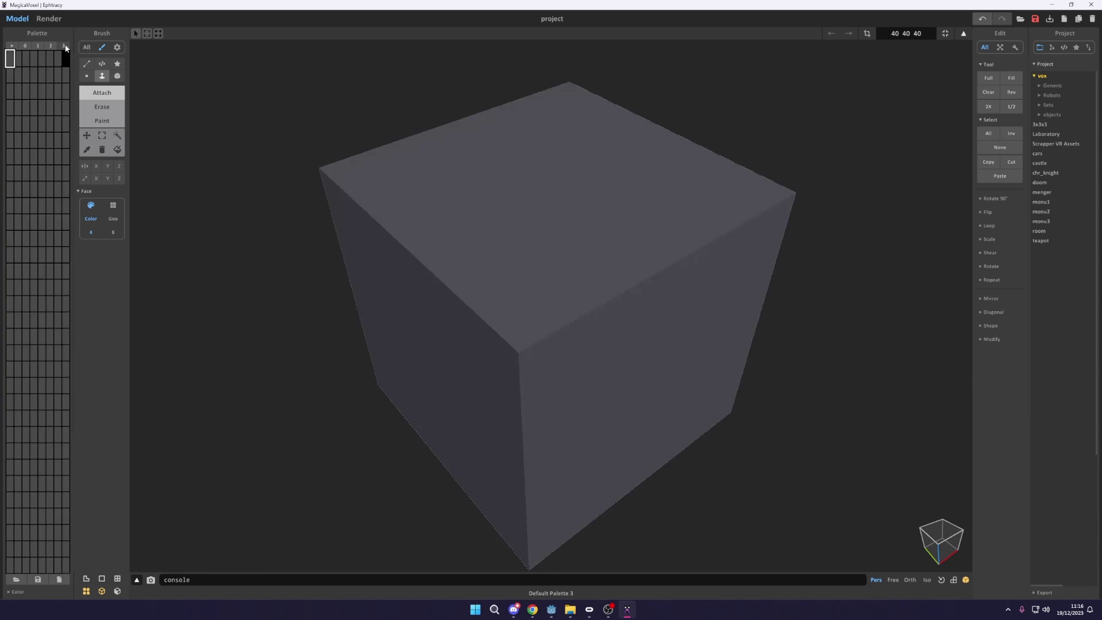
- Load alchemy-palette.png from the MagicaVoxel palette folder into the palette
click(17, 581)
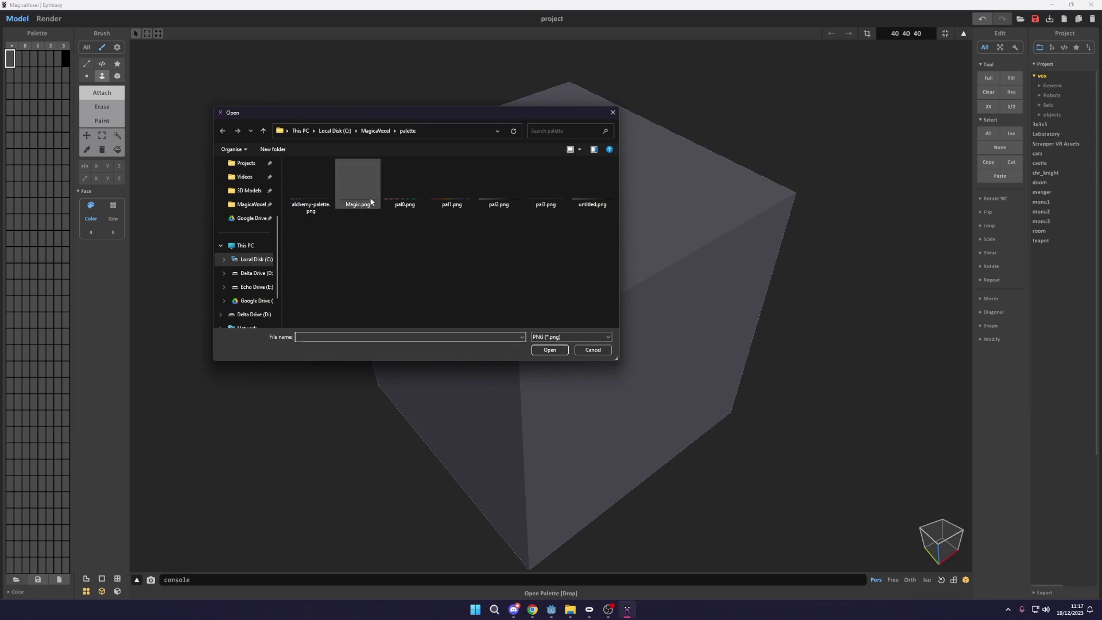
click(309, 192)
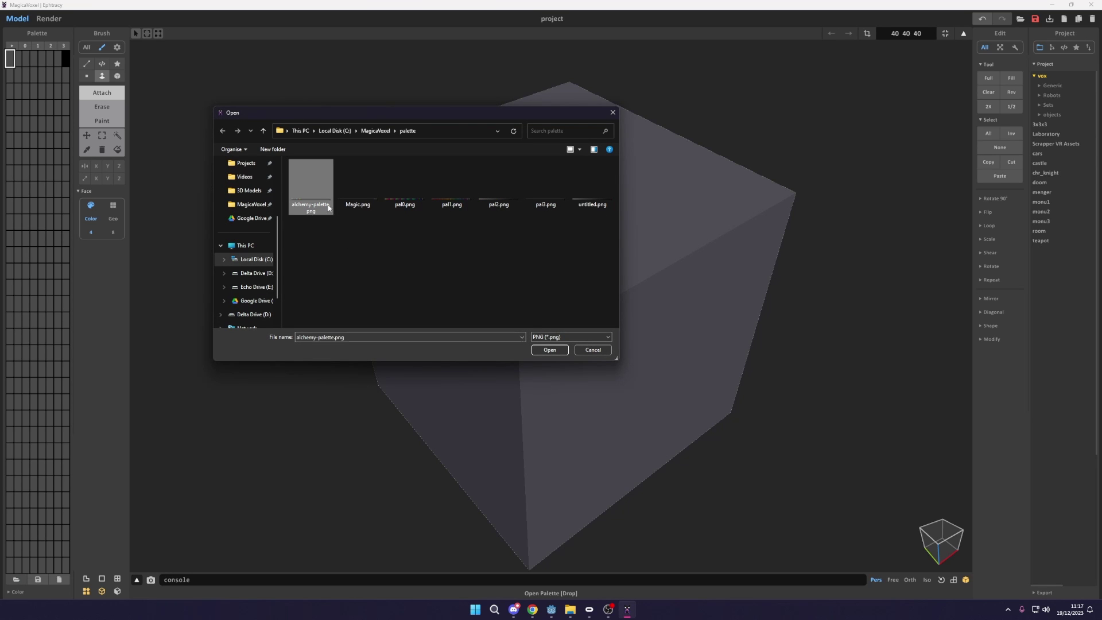
click(550, 350)
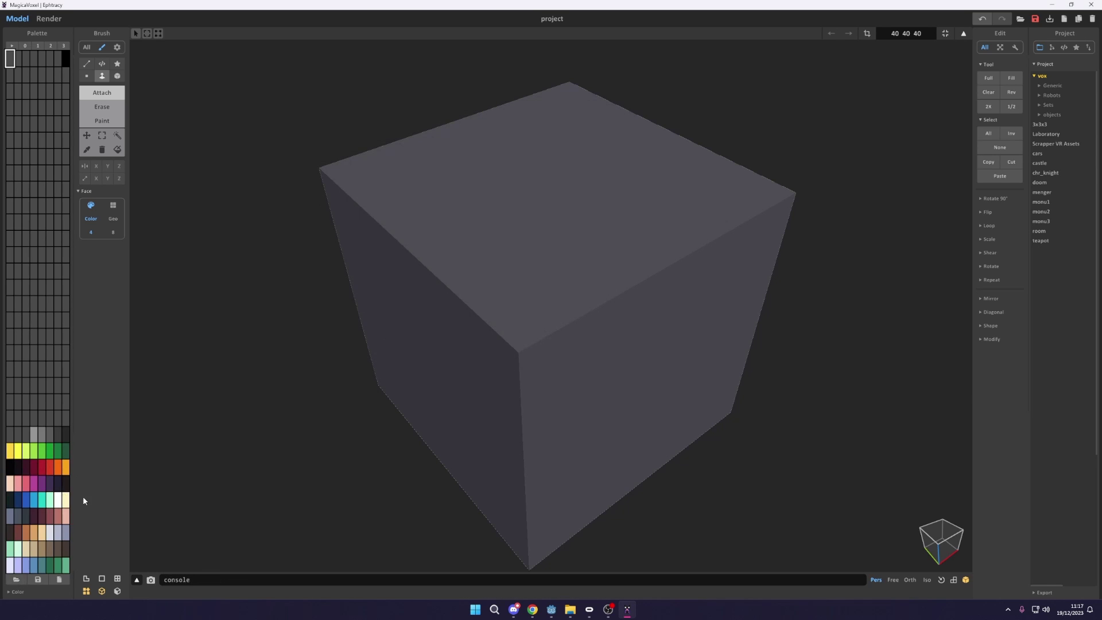
- Erase the entire default cube with the Face brush in Erase mode to leave an empty volume
mouse_move(241, 442)
right_down()
mouse_move(357, 402)
mouse_move(341, 414)
mouse_move(333, 399)
right_up()
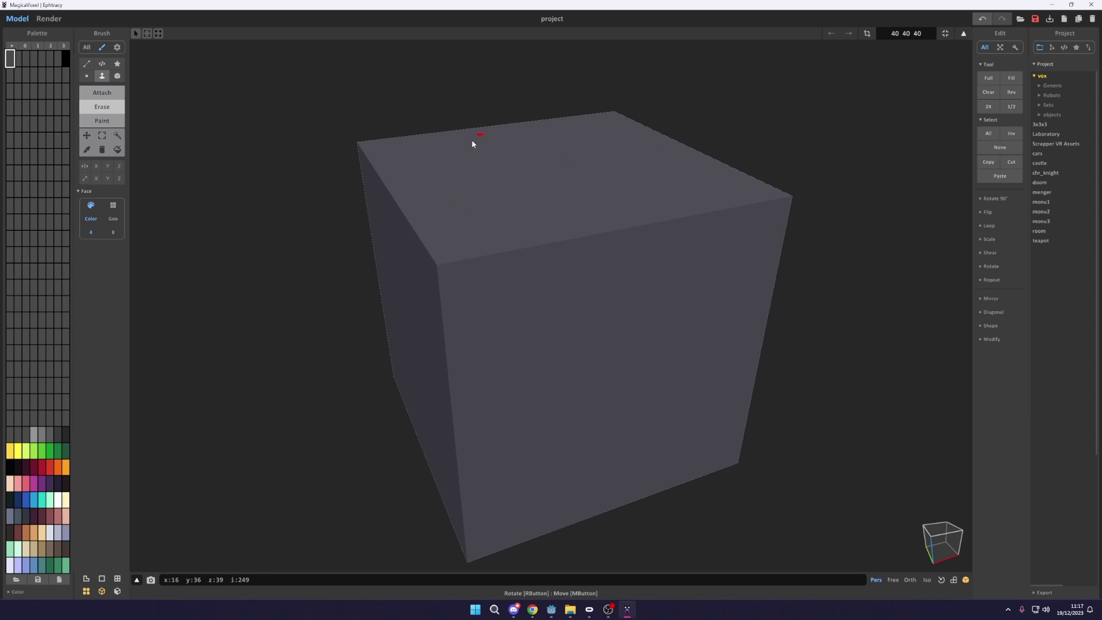
mouse_move(472, 144)
mouse_down()
mouse_move(538, 170)
mouse_move(510, 311)
mouse_move(511, 471)
mouse_up()
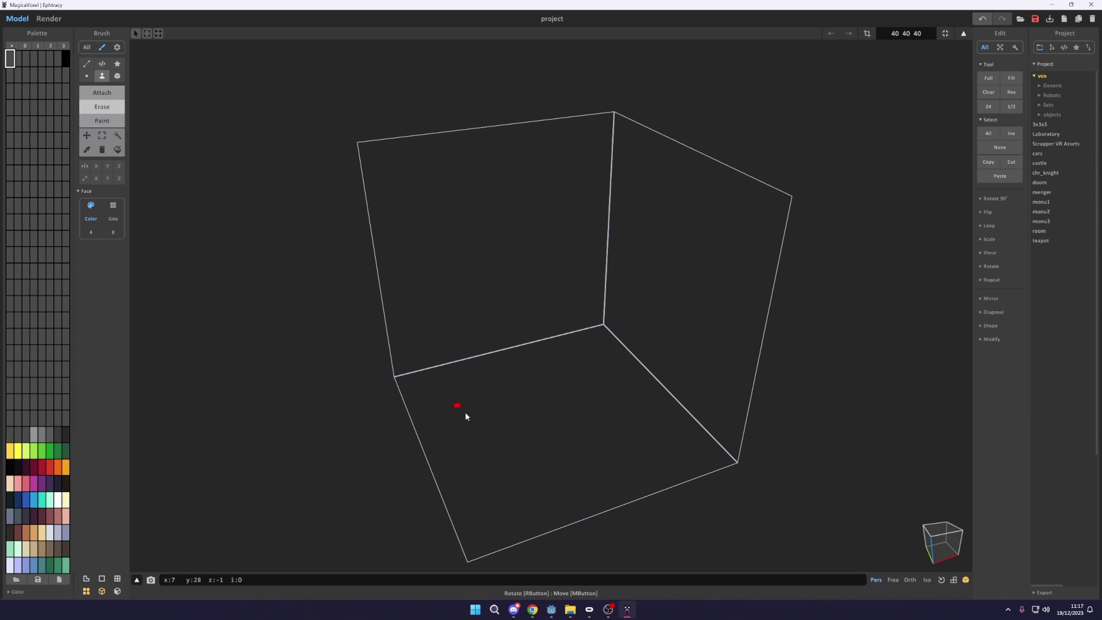
right_drag(584, 375, 608, 414)
- Toggle the grid and frame displays, leaving both turned on for the empty volume
click(118, 580)
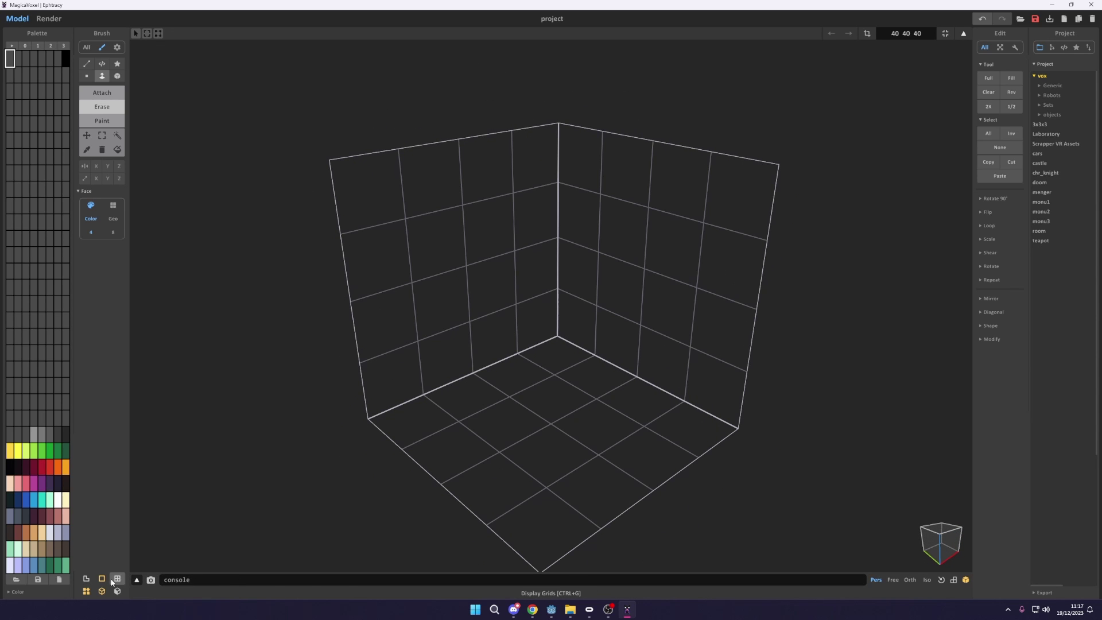
click(118, 580)
click(118, 580)
click(105, 582)
click(116, 582)
click(103, 582)
click(116, 581)
click(118, 579)
- Set the display frame spacing to 20 and turn off the fine grid
click(118, 47)
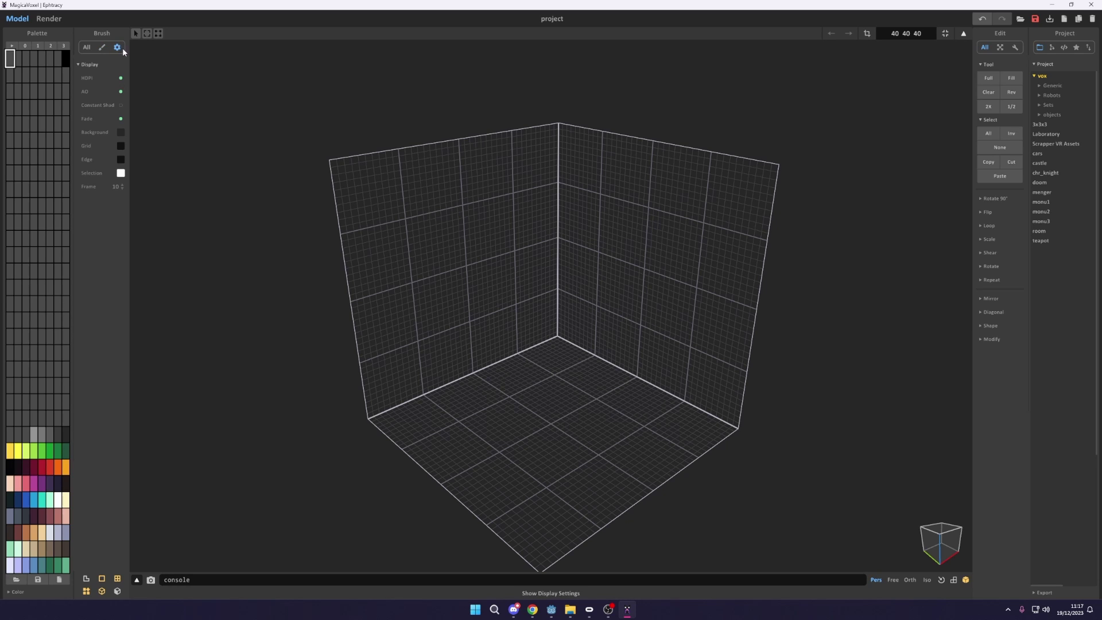
click(114, 186)
text(20)
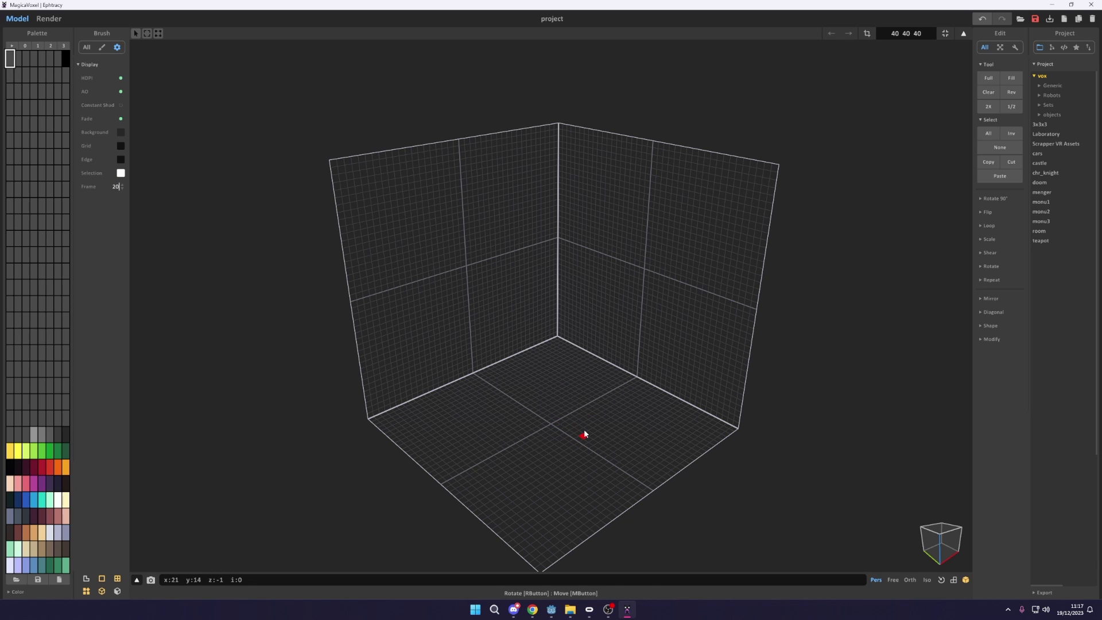
click(110, 186)
scroll(396, 189, up, 3)
click(118, 579)
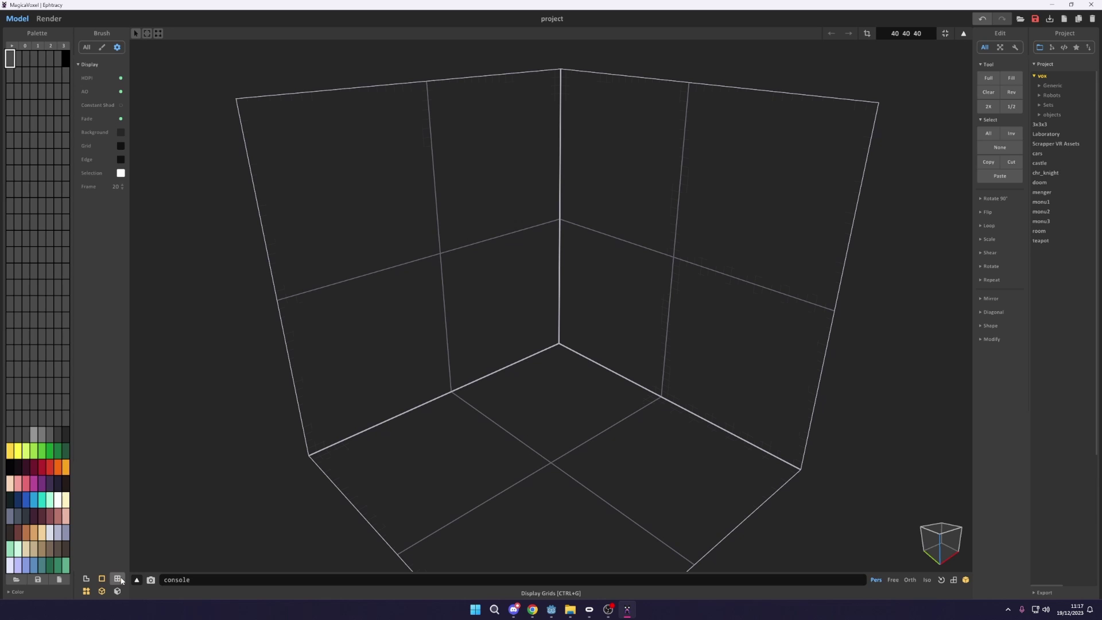
- Set the display frame spacing to 10
click(121, 580)
click(121, 580)
key(Return)
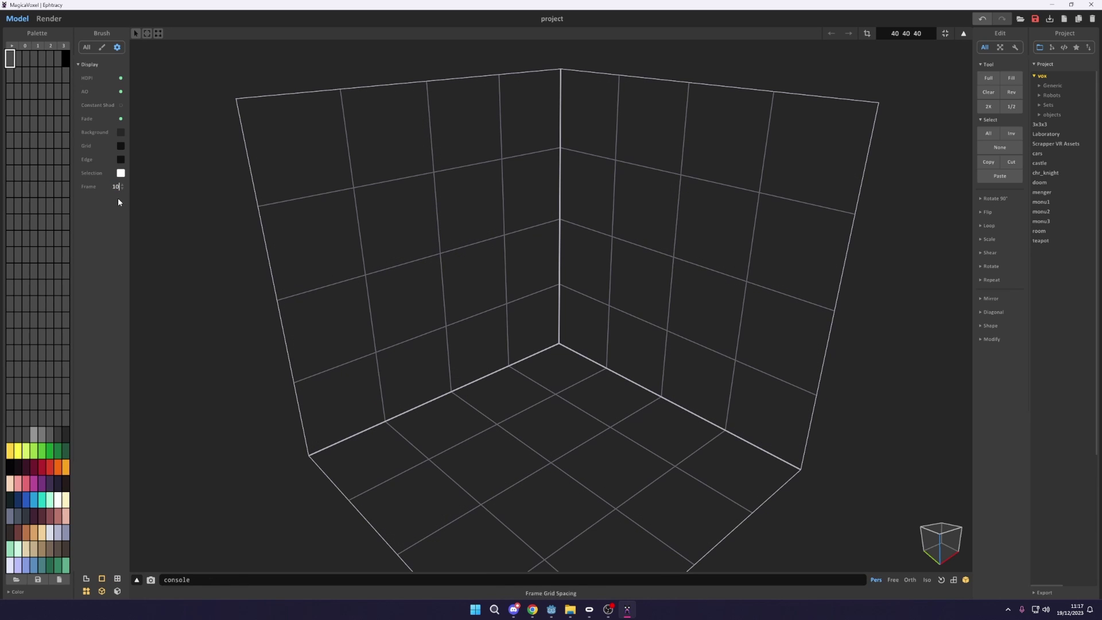
- Attach a flat orange-brown slab of about 20 by 20 voxels in the middle of the floor with the Box brush
right_drag(428, 396, 486, 447)
scroll(591, 402, down, 2)
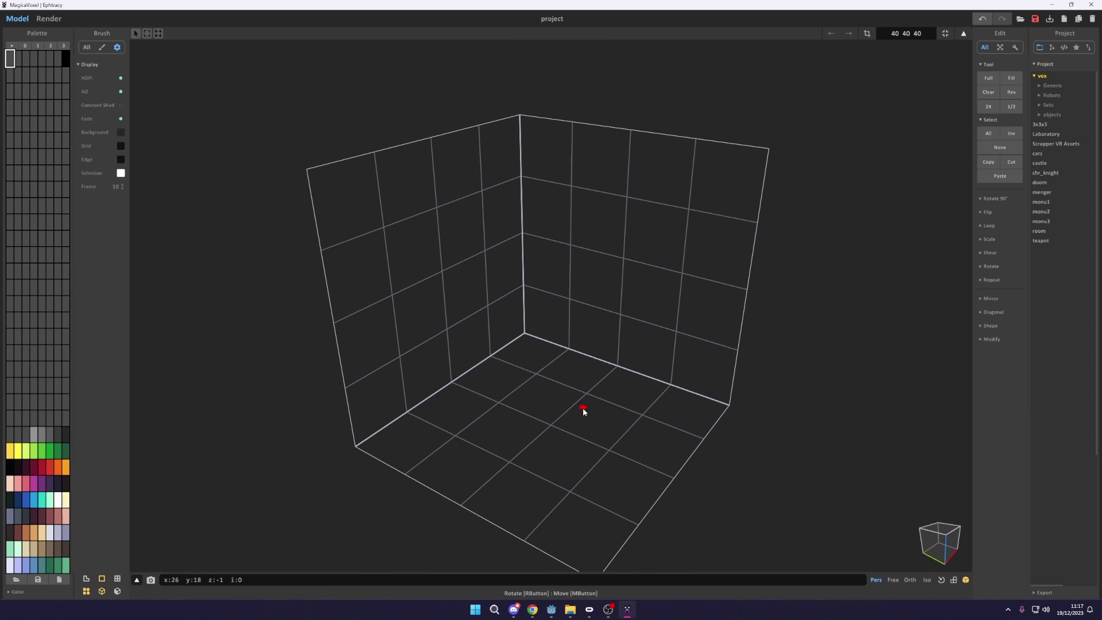
click(87, 47)
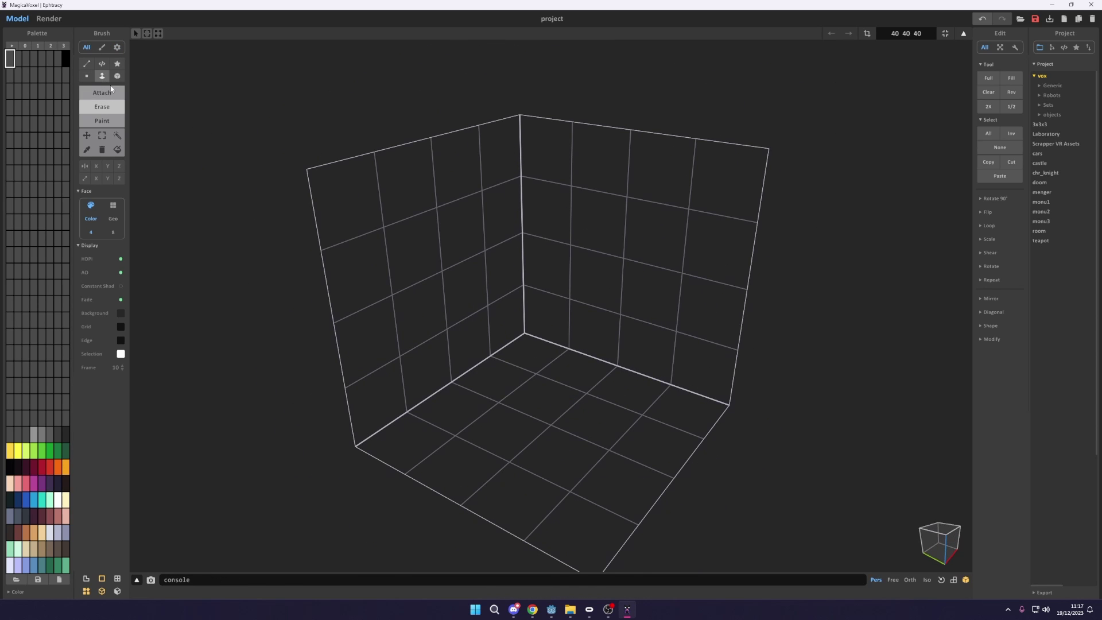
click(105, 119)
click(121, 76)
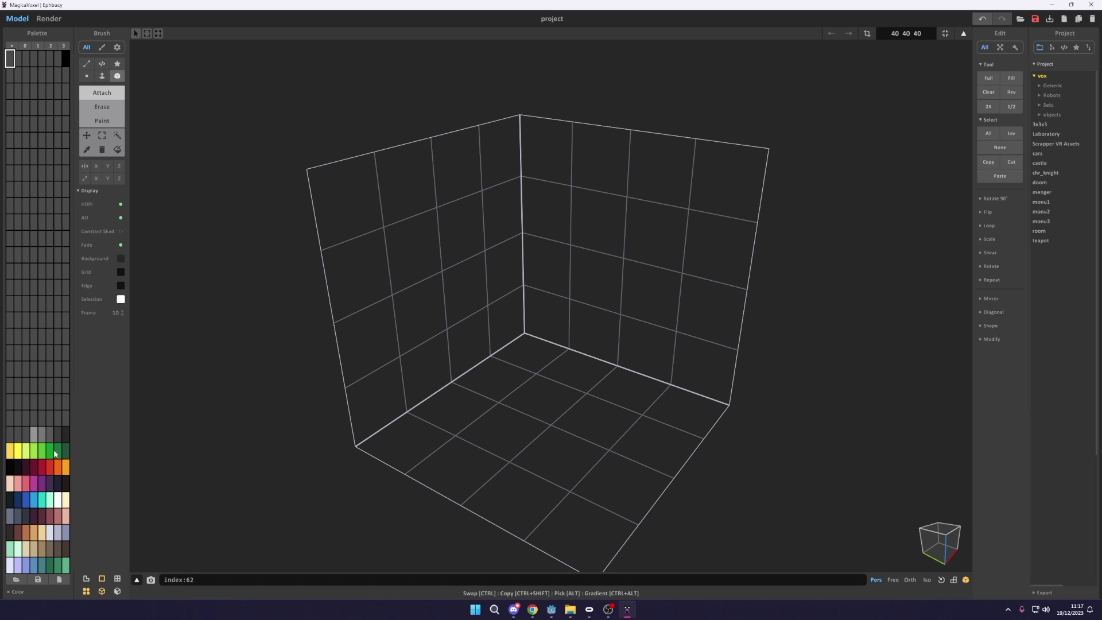
click(66, 457)
click(26, 532)
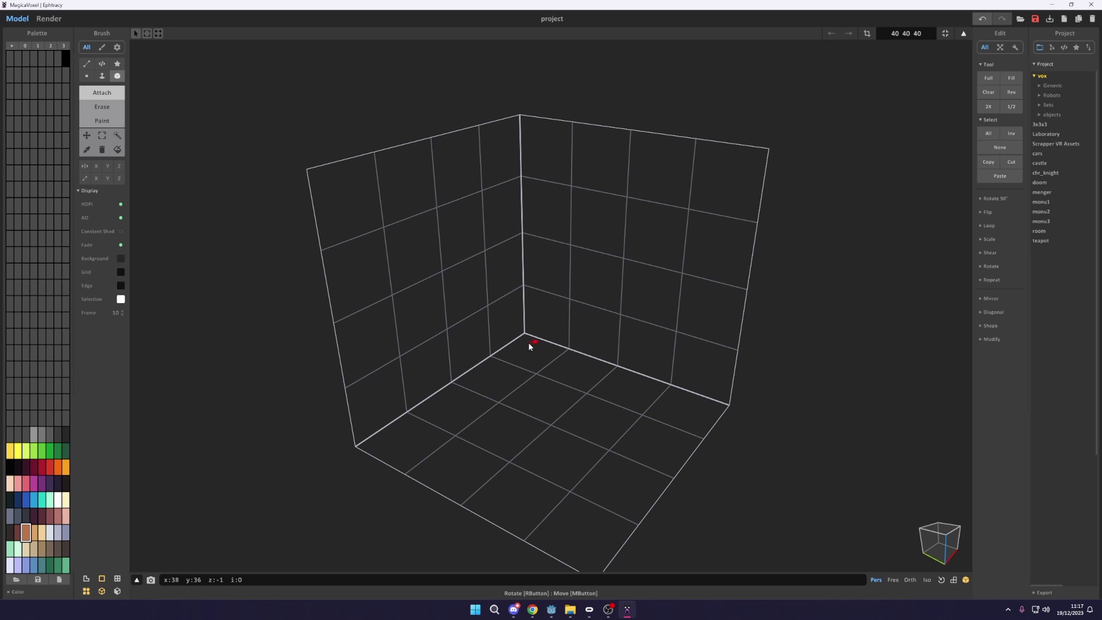
drag(537, 373, 566, 450)
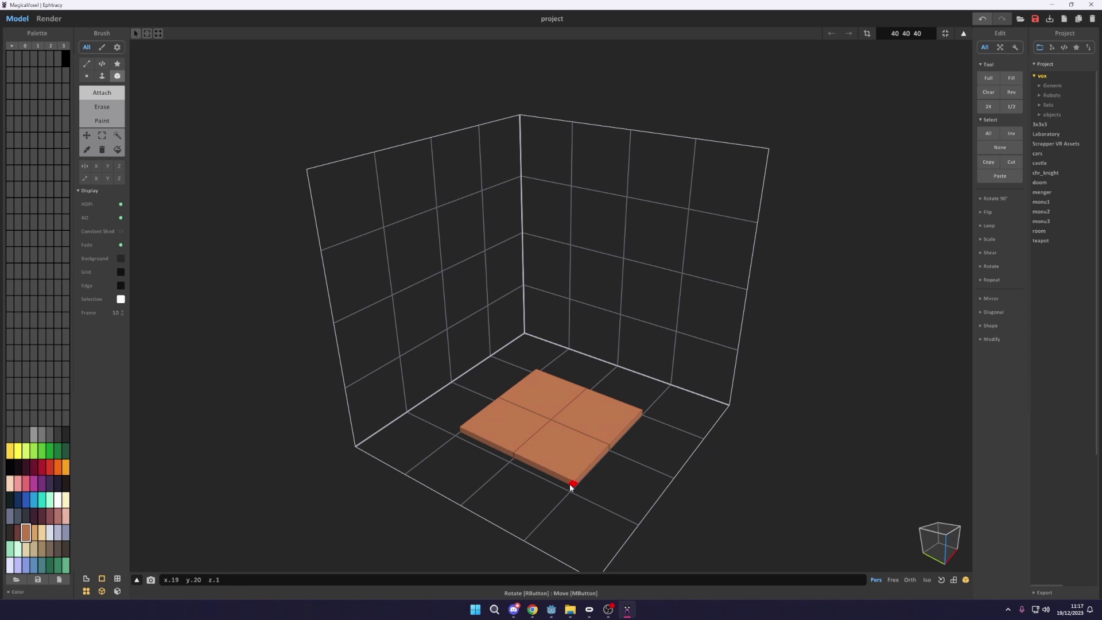
click(571, 487)
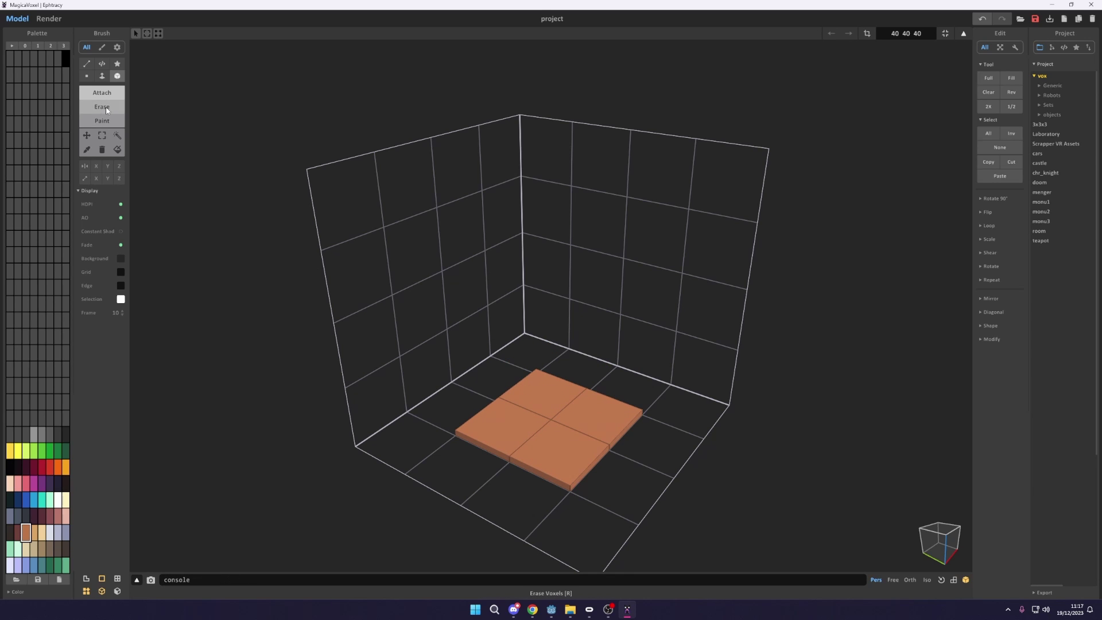
- Extrude the brown slab's top face upward with the Face brush to form a solid dirt block
click(104, 80)
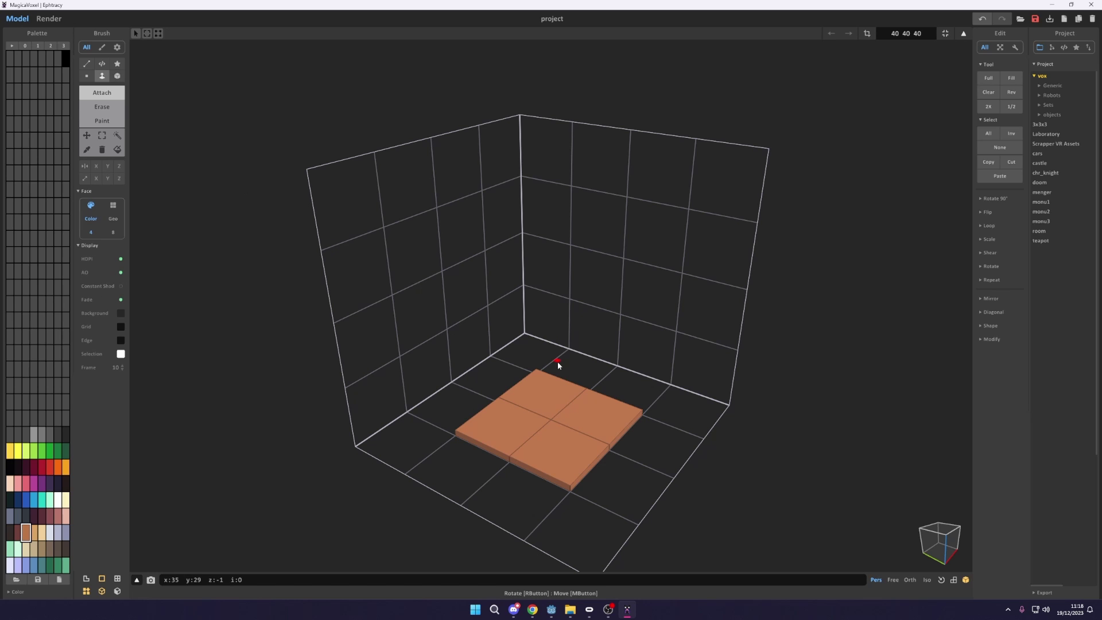
drag(574, 438, 573, 387)
right_drag(573, 386, 556, 418)
- Try extruding a dark brown layer on the dirt block's top face, and undo it
click(18, 532)
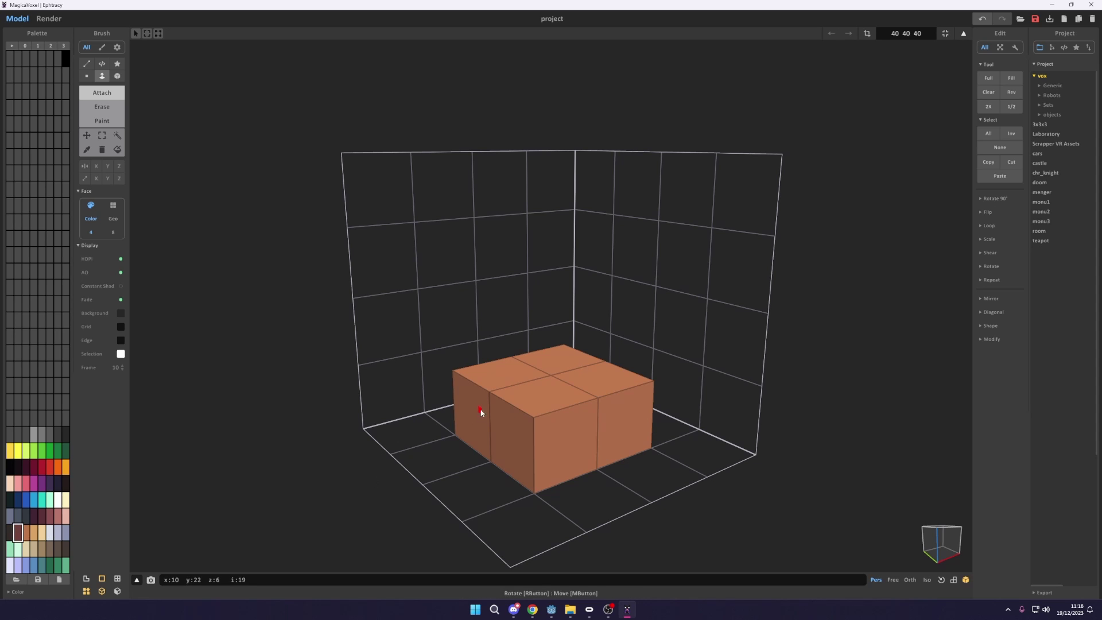
click(550, 396)
click(551, 395)
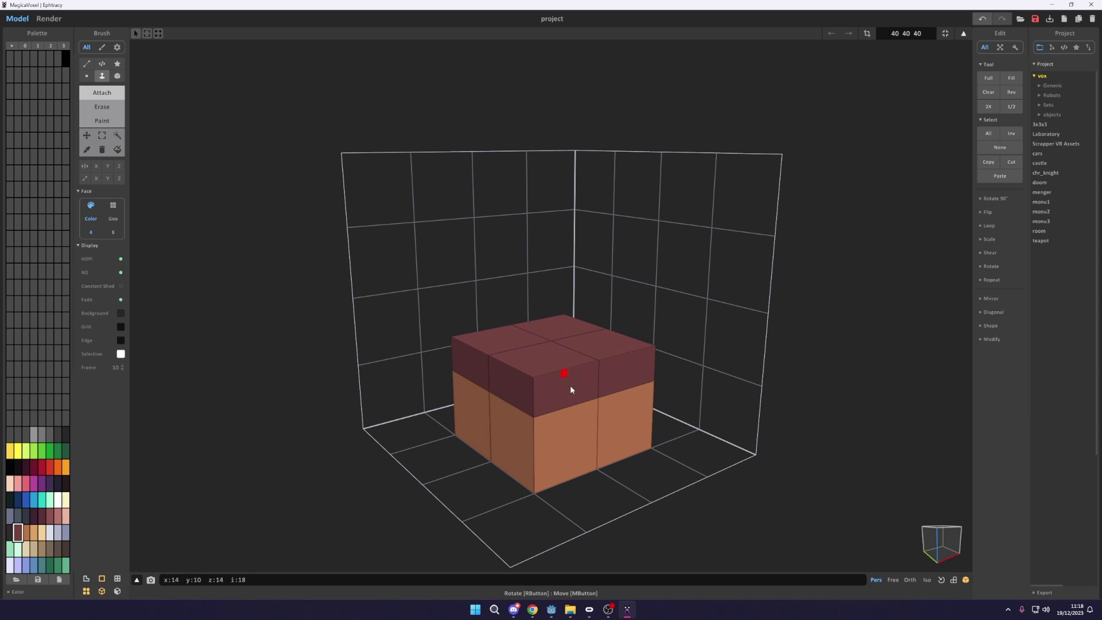
drag(553, 370, 552, 321)
right_drag(552, 322, 534, 408)
key(ctrl+z)
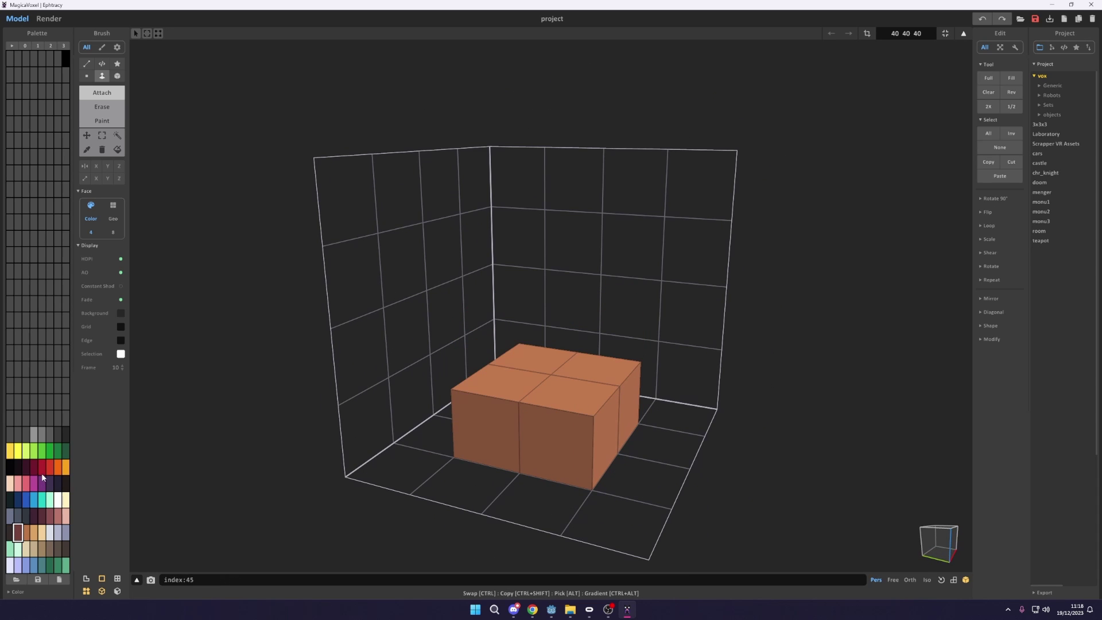
- Extrude a bright green grass layer a few voxels thick over the dirt block's top face
click(42, 451)
click(505, 385)
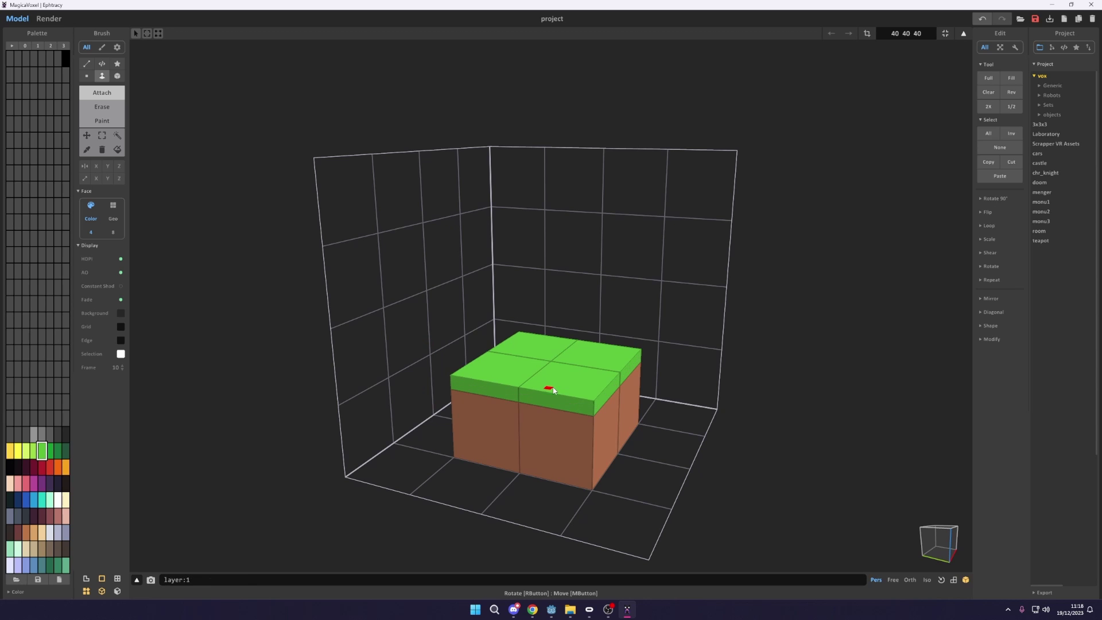
right_drag(581, 401, 768, 444)
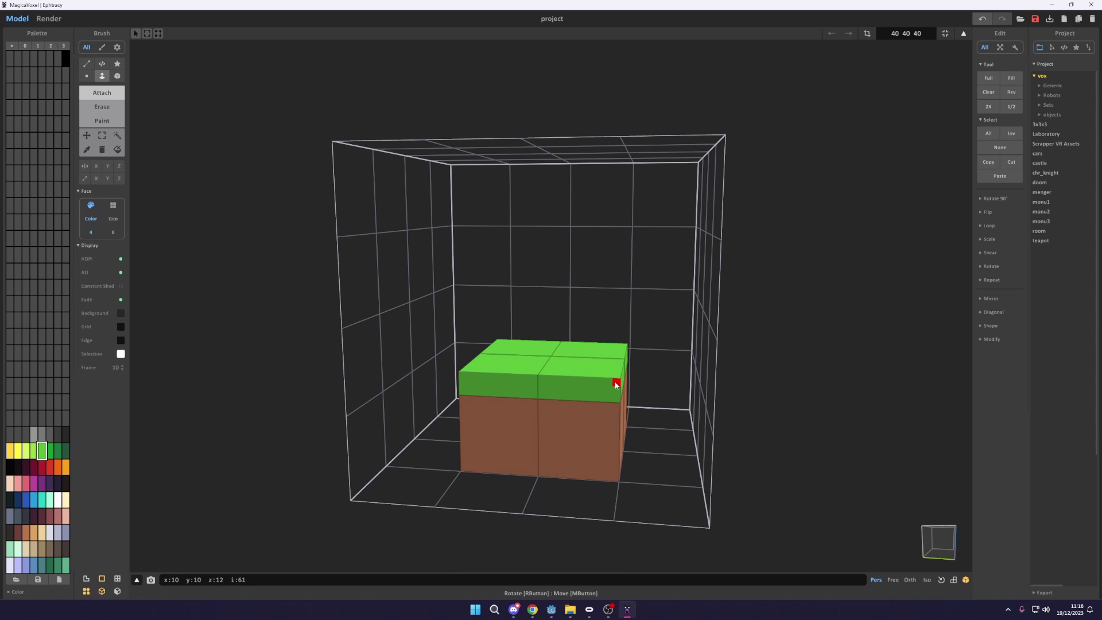
- Erase the vertical corner edges of the grass block one at a time with the Box brush, and undo the cuts
right_drag(195, 187, 188, 221)
click(96, 107)
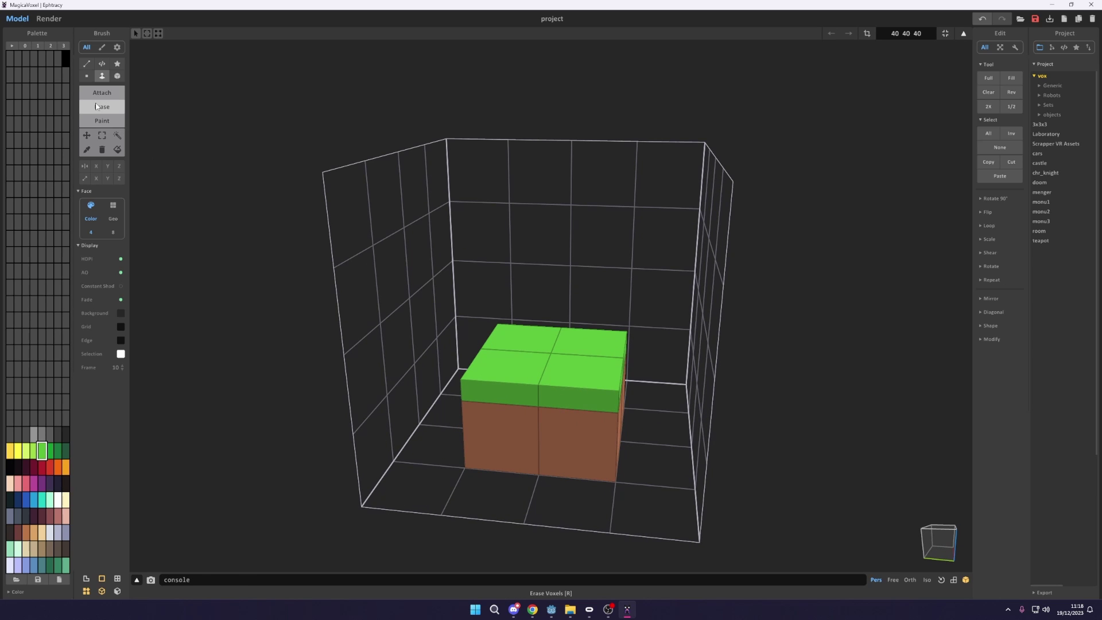
click(117, 75)
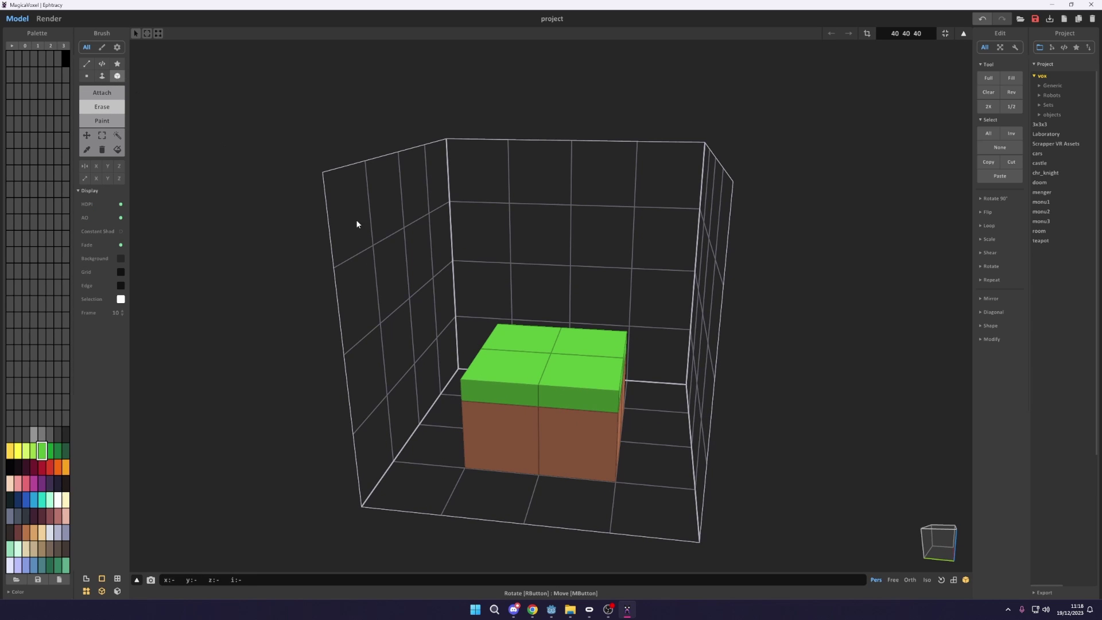
right_drag(356, 220, 614, 370)
scroll(612, 376, up, 2)
drag(606, 387, 604, 399)
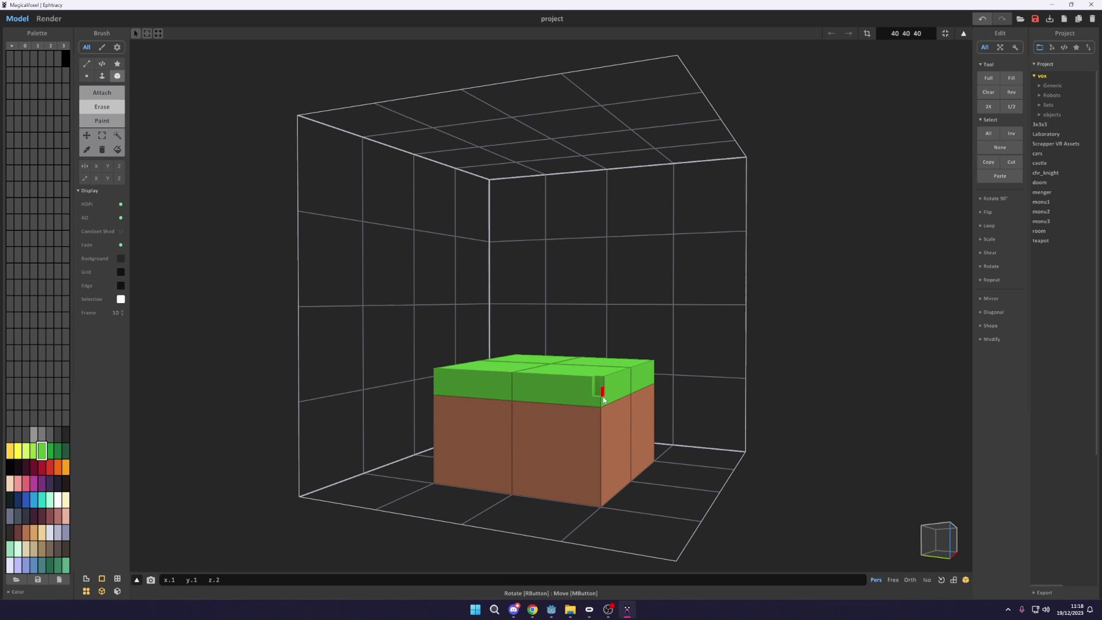
right_drag(601, 511, 697, 494)
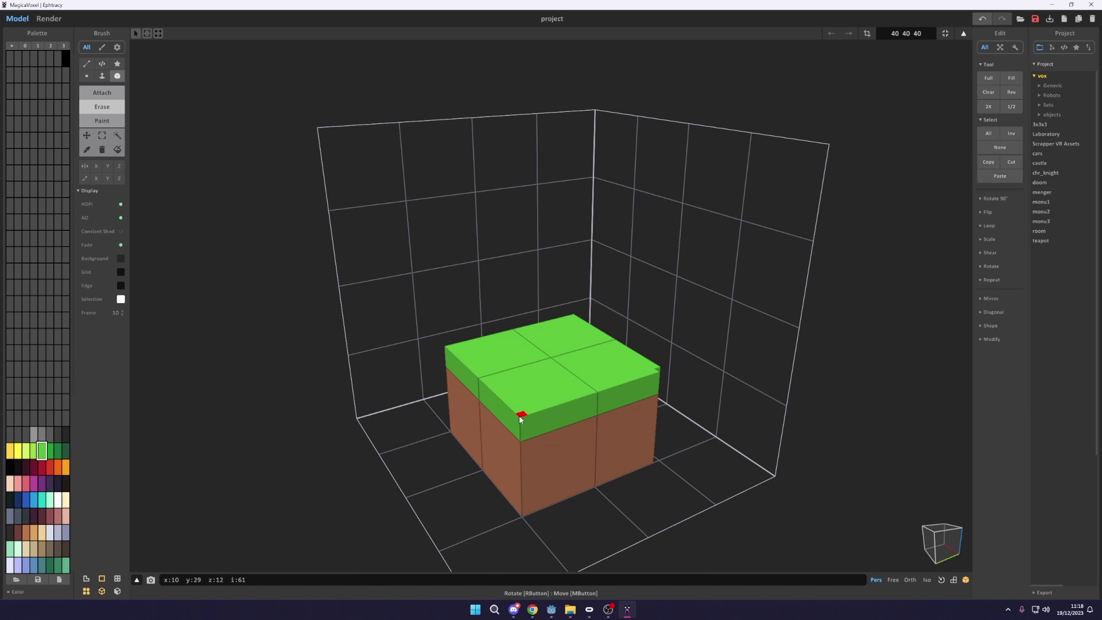
right_drag(522, 533, 654, 518)
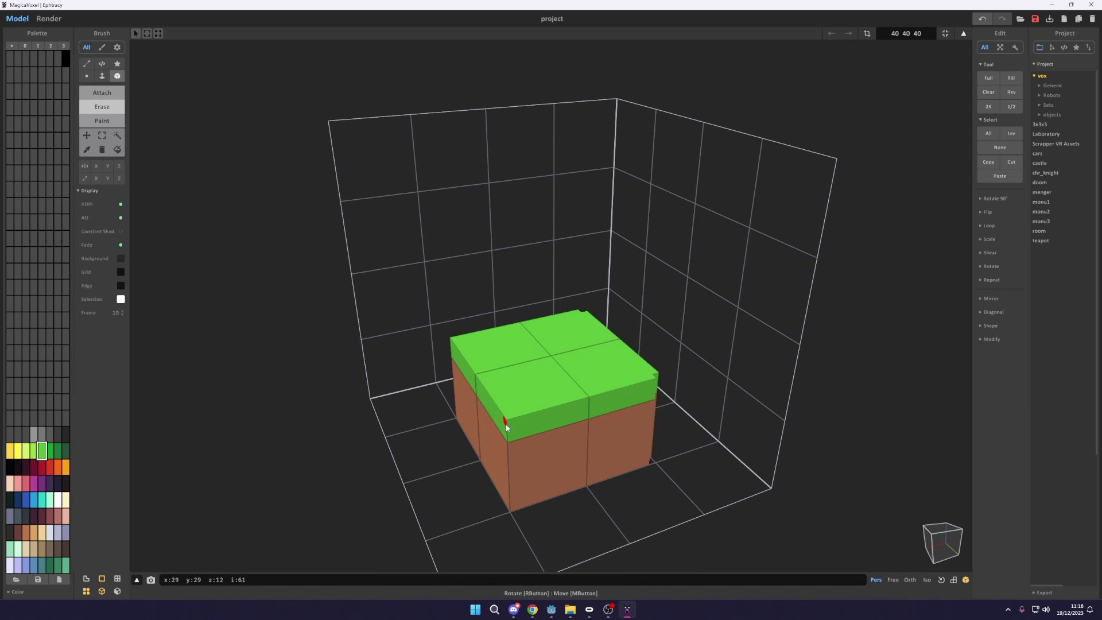
right_drag(474, 463, 452, 371)
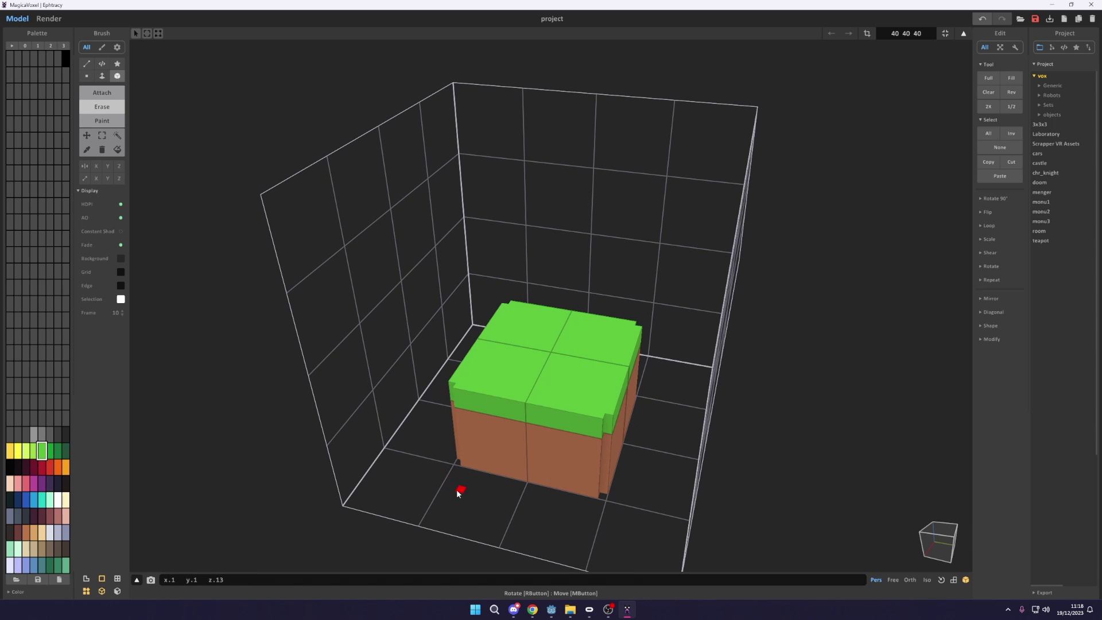
right_drag(458, 493, 616, 330)
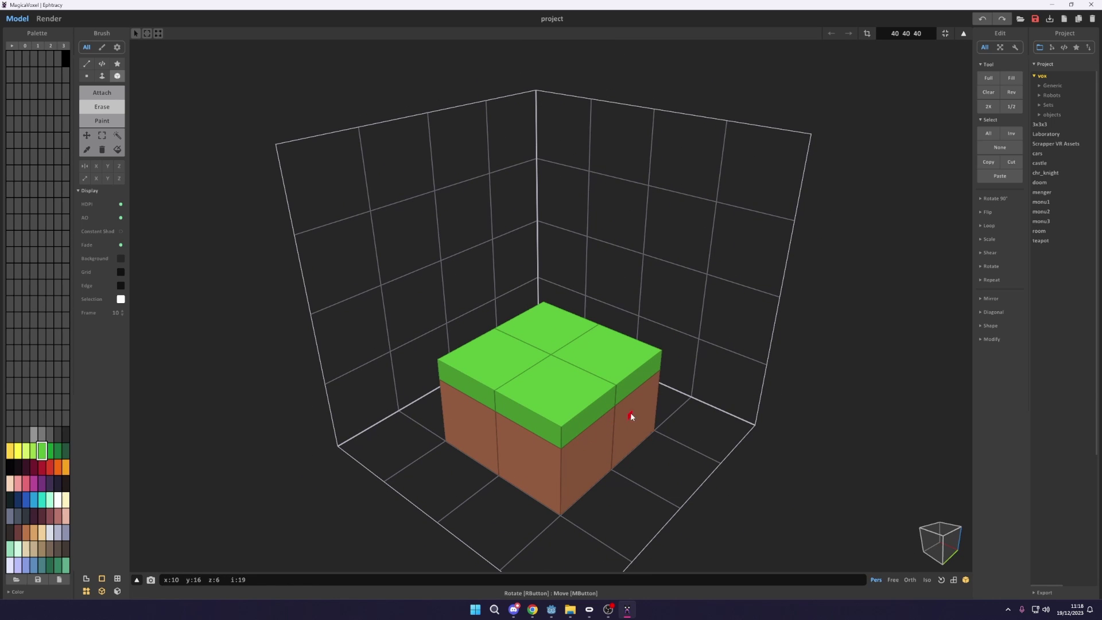
- Turn on X and Y mirroring and erase one vertical corner edge so all four corners are notched
right_drag(633, 419, 620, 427)
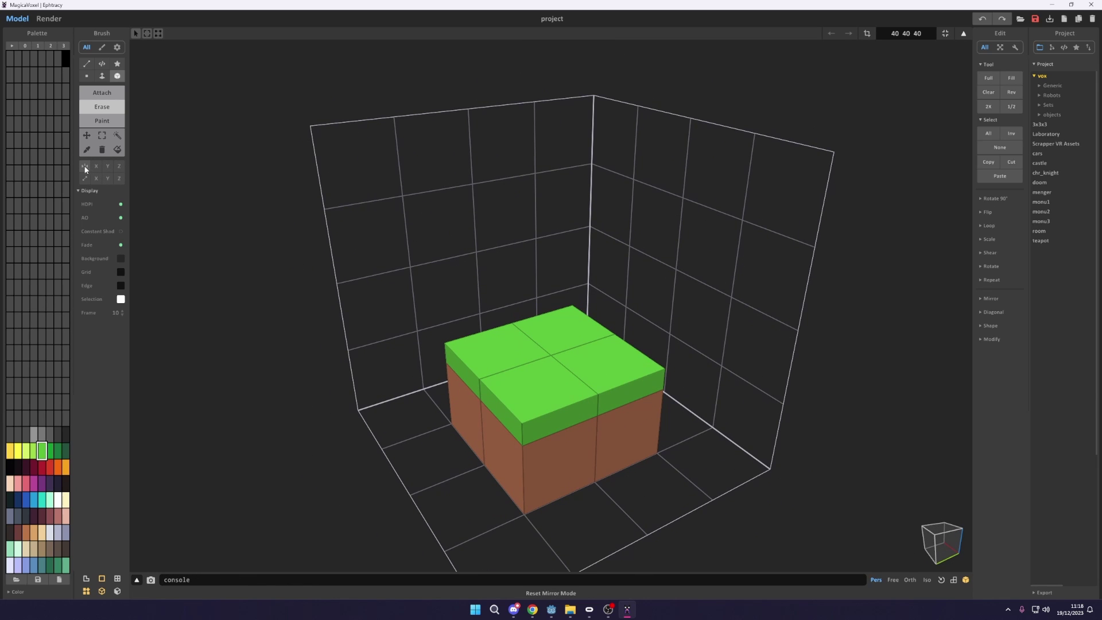
click(96, 167)
click(107, 166)
drag(525, 418, 524, 459)
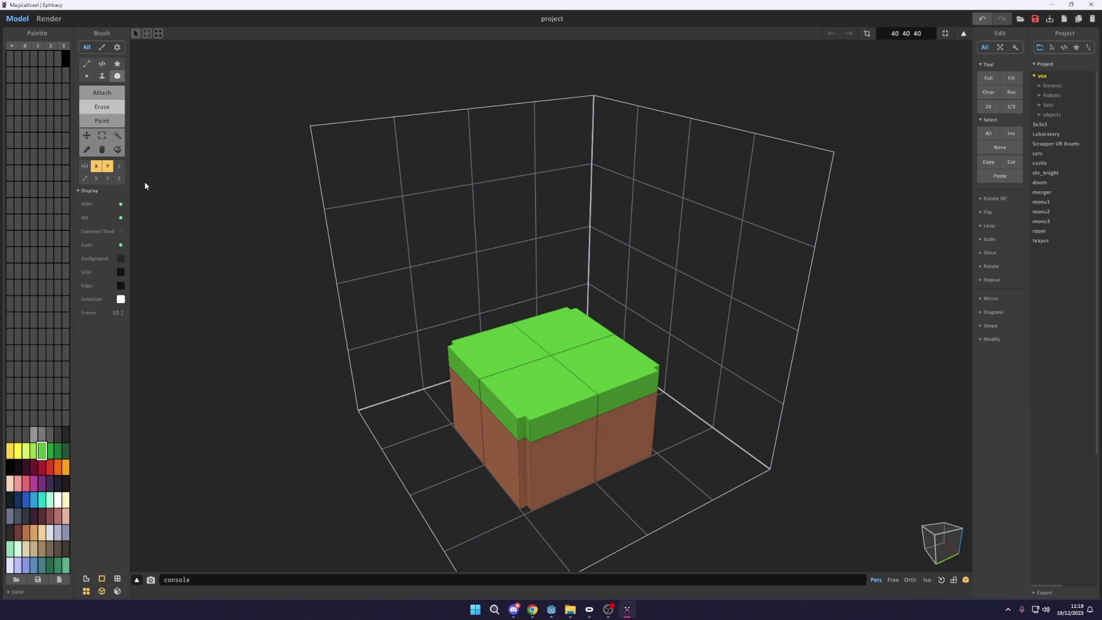
right_drag(515, 419, 532, 392)
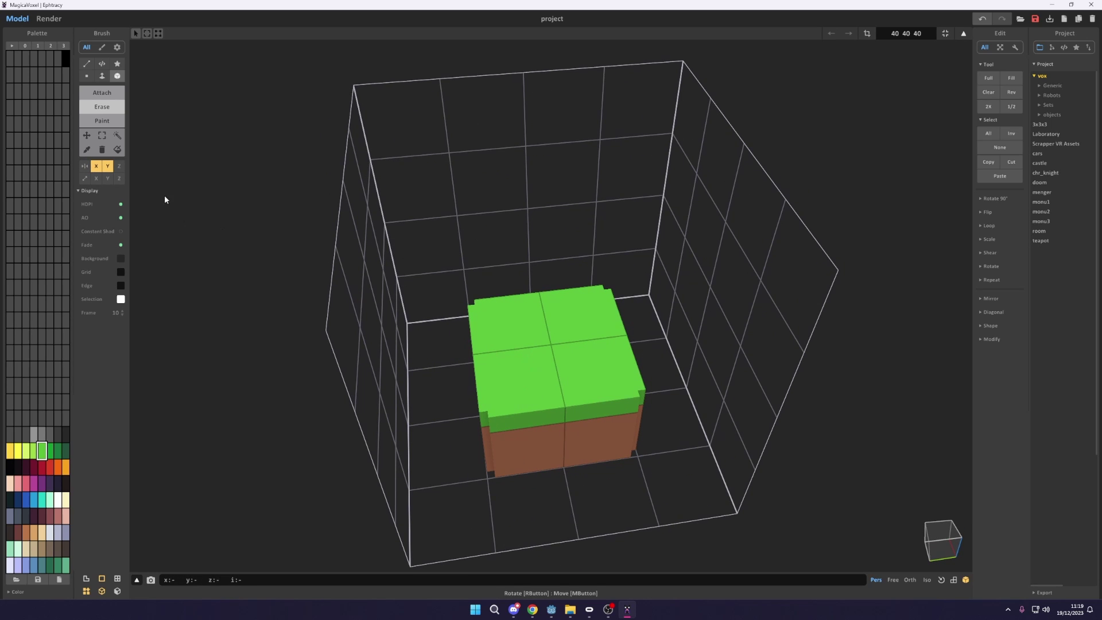
- Turn on Z mirroring, look at the block from the side, and turn Z mirroring off again
click(119, 166)
right_drag(208, 215, 525, 413)
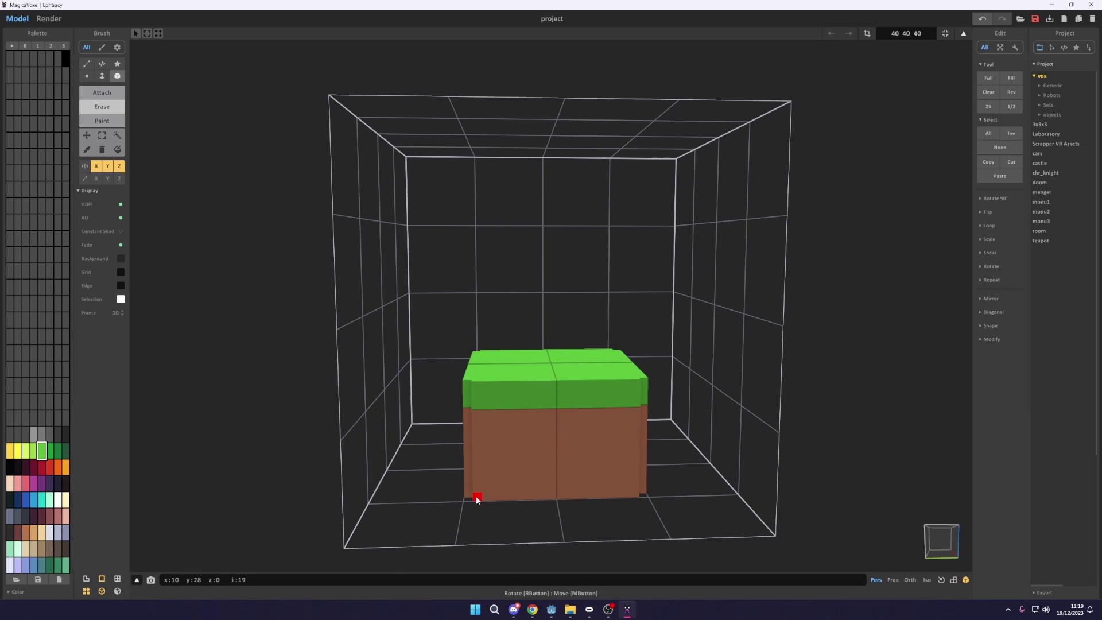
click(119, 166)
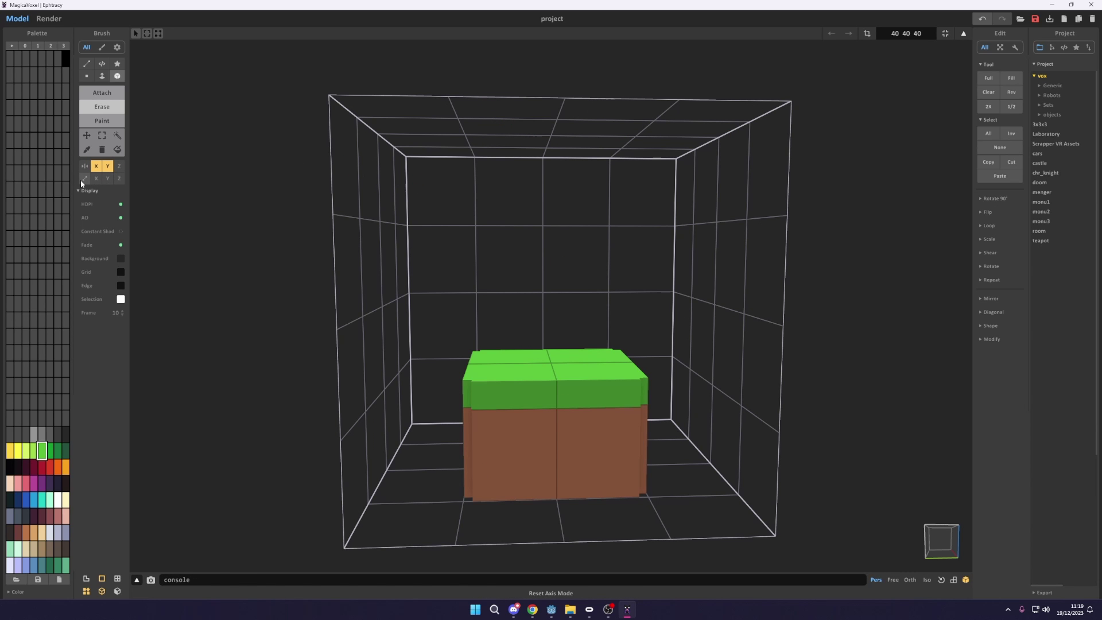
- Try erasing a small piece of the grass layer beside the notched corner, and undo it
right_drag(287, 259, 551, 402)
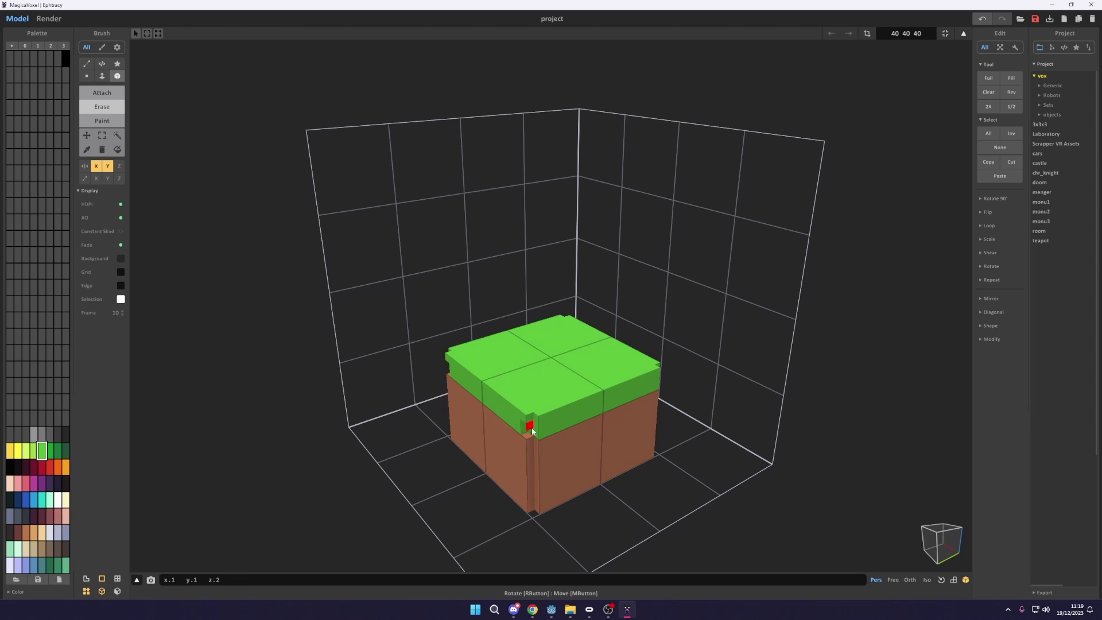
drag(531, 428, 539, 431)
key(ctrl+z)
- Attach green grass drips of uneven length hanging from the grass layer over the dirt, starting beside the corner
key(t)
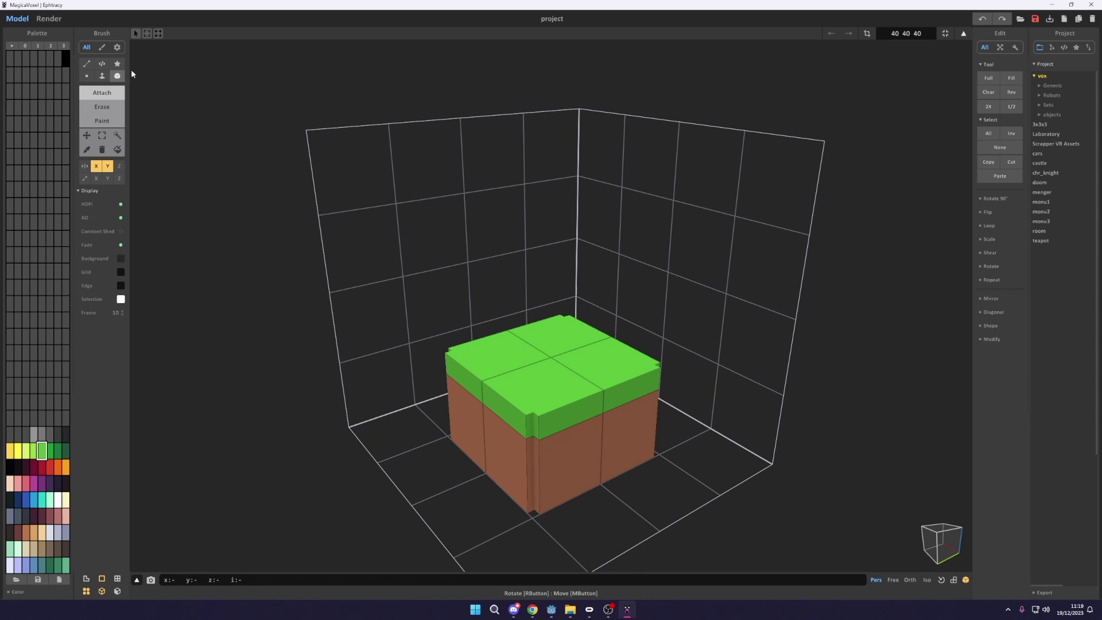
click(533, 433)
right_drag(534, 434, 524, 398)
drag(524, 398, 524, 436)
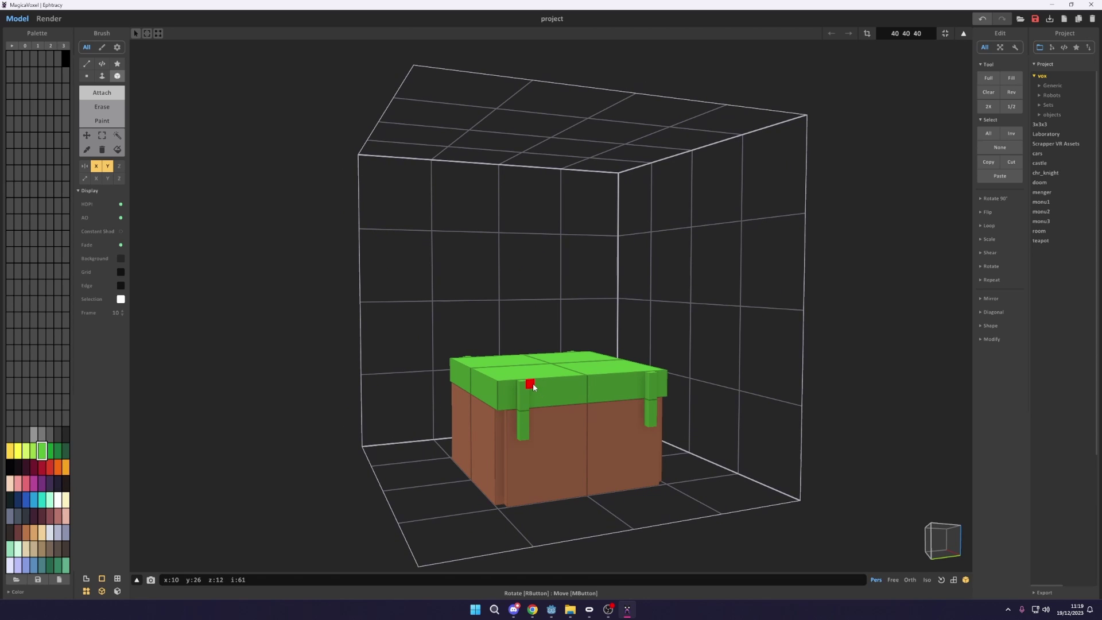
mouse_move(533, 383)
mouse_down()
mouse_move(534, 416)
mouse_move(547, 421)
mouse_up()
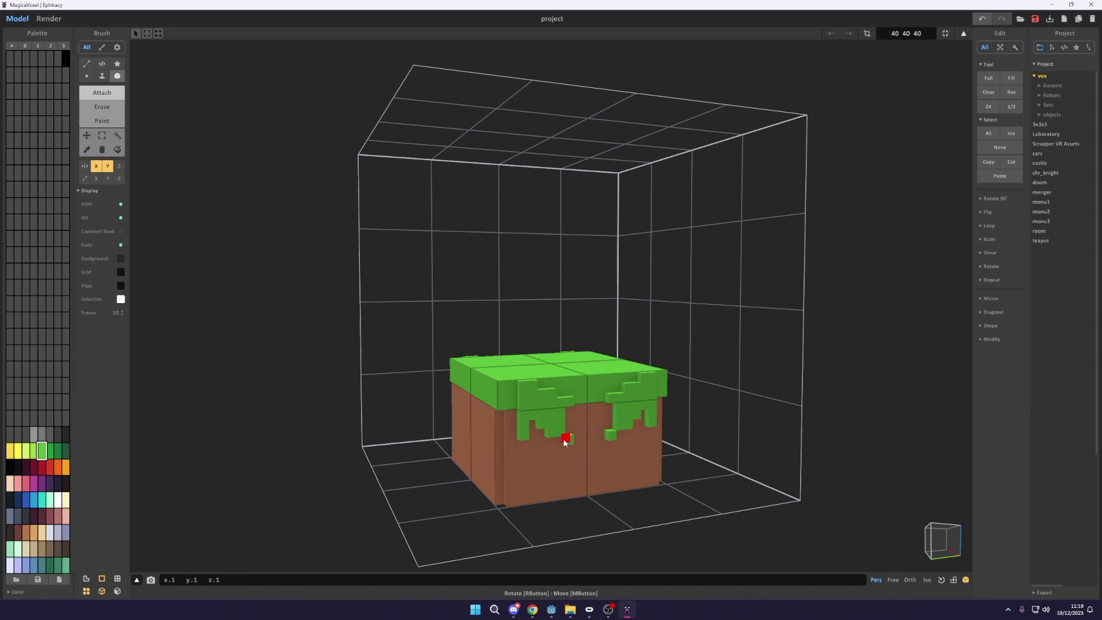
right_drag(563, 382, 565, 403)
click(565, 406)
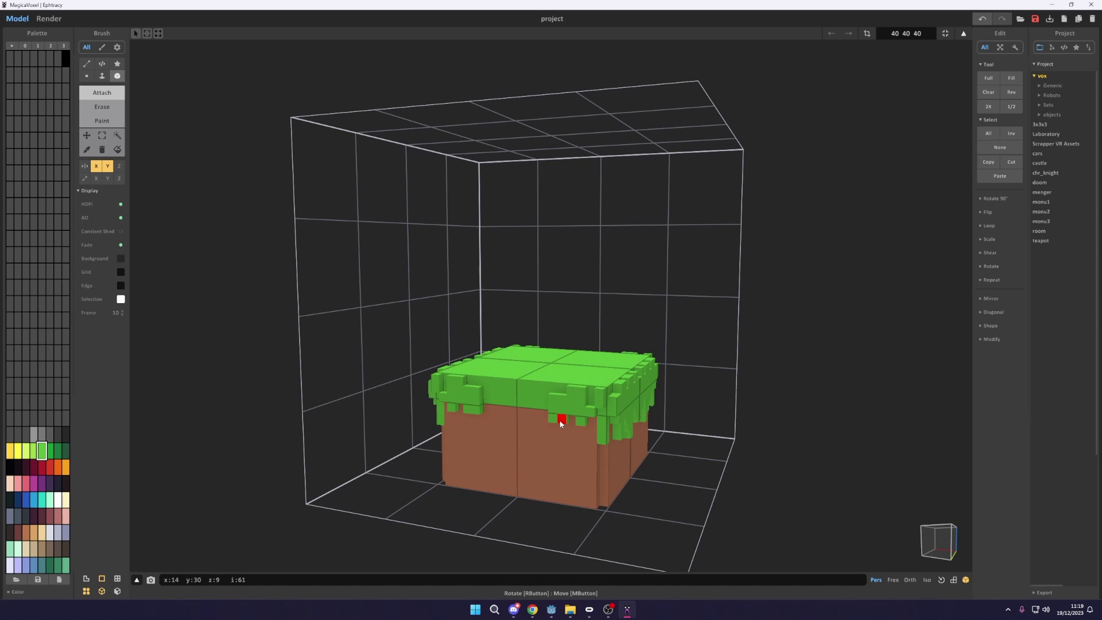
- Add more uneven green drips and raised grass pieces across the middle of the adjacent side
click(549, 424)
click(551, 431)
click(546, 423)
click(538, 418)
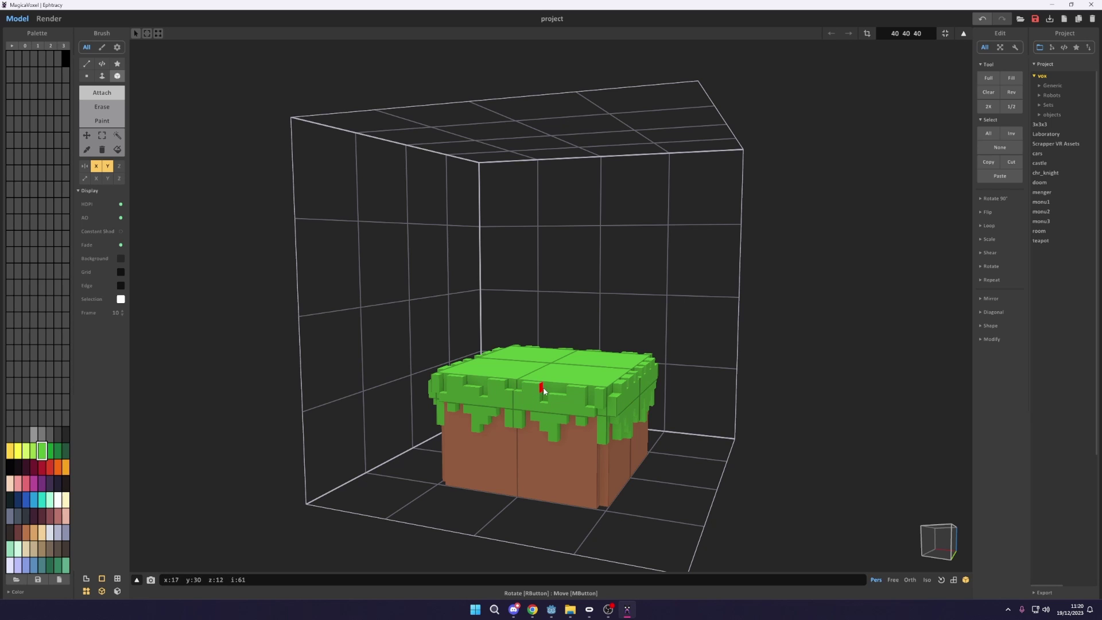
right_drag(543, 391, 525, 411)
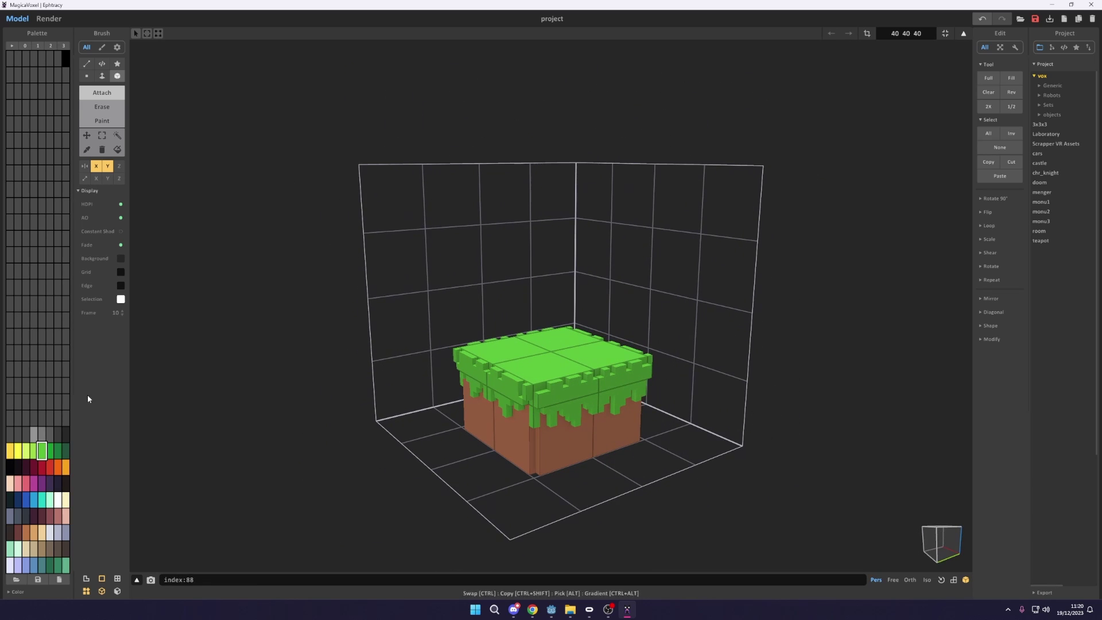
- Paint dark brown shadow voxels on the dirt directly below the grass drips, beginning at one side's corner
right_drag(659, 418, 614, 350)
scroll(640, 429, up, 3)
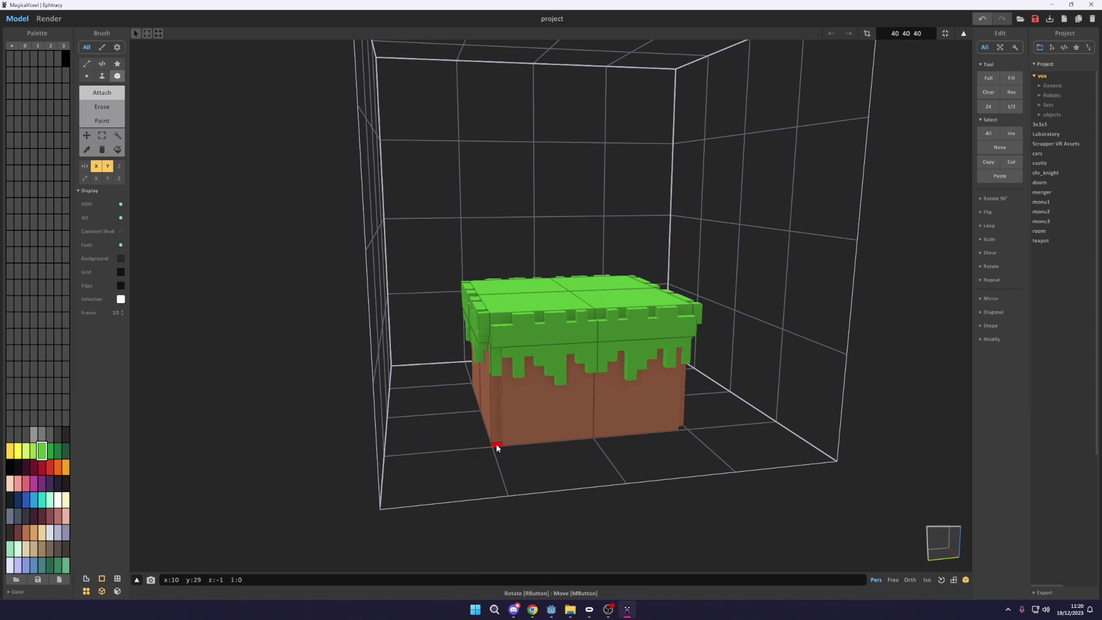
alt+click(522, 416)
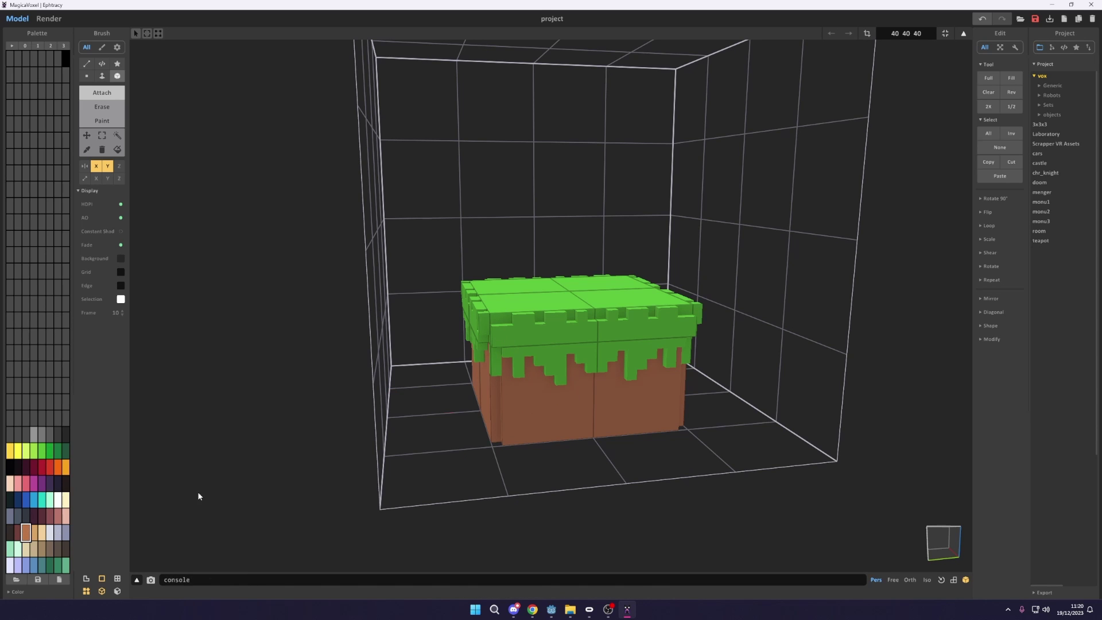
alt+click(504, 357)
alt+click(517, 411)
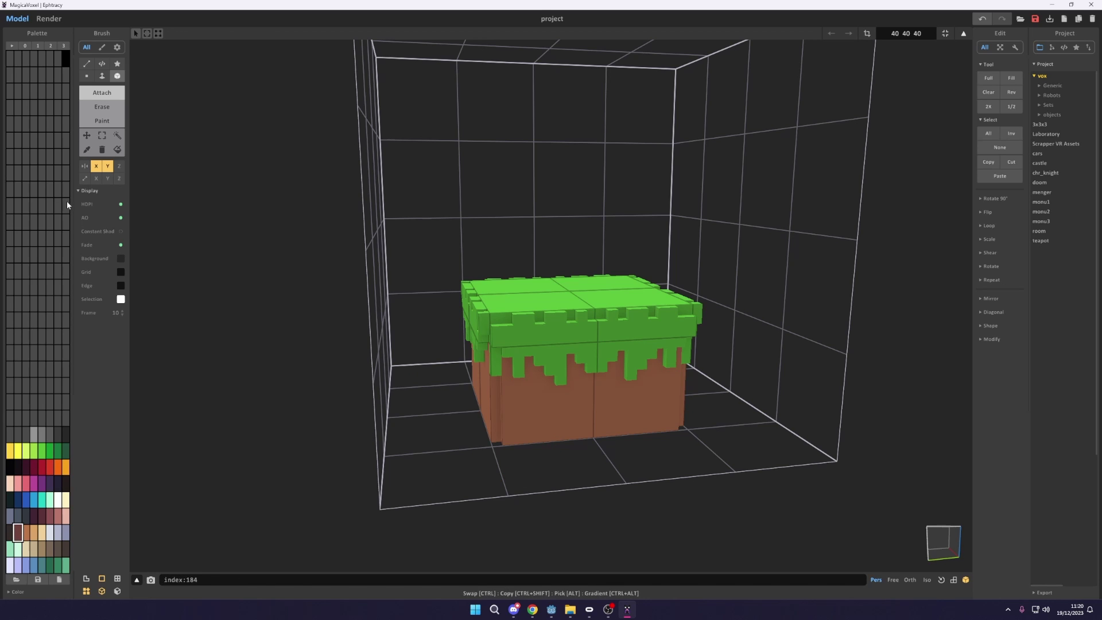
click(109, 121)
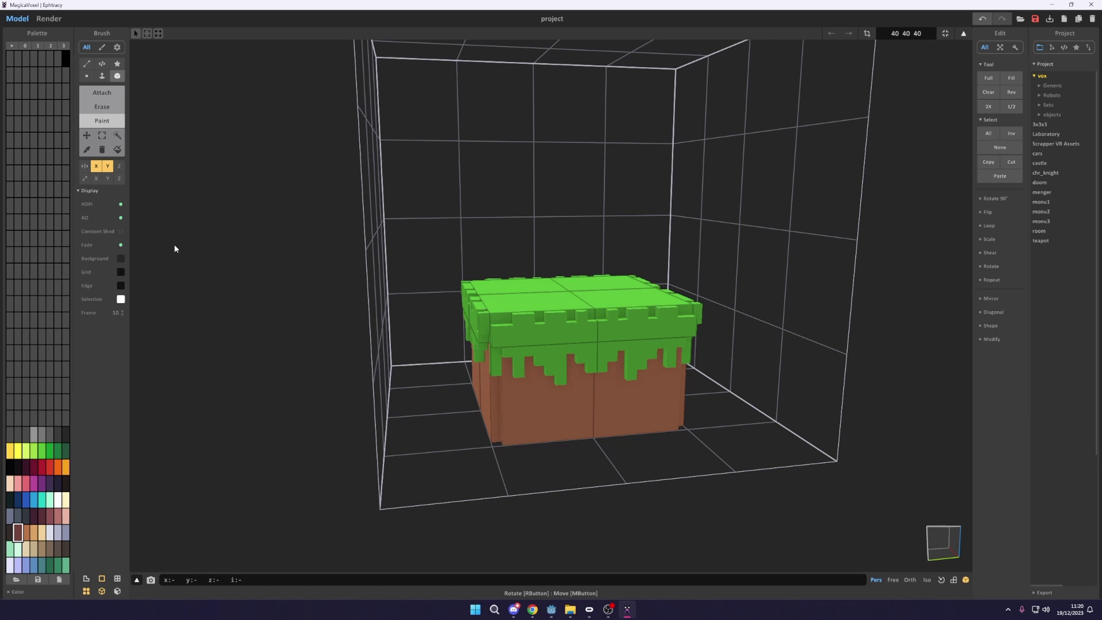
scroll(532, 443, up, 4)
right_drag(532, 444, 497, 357)
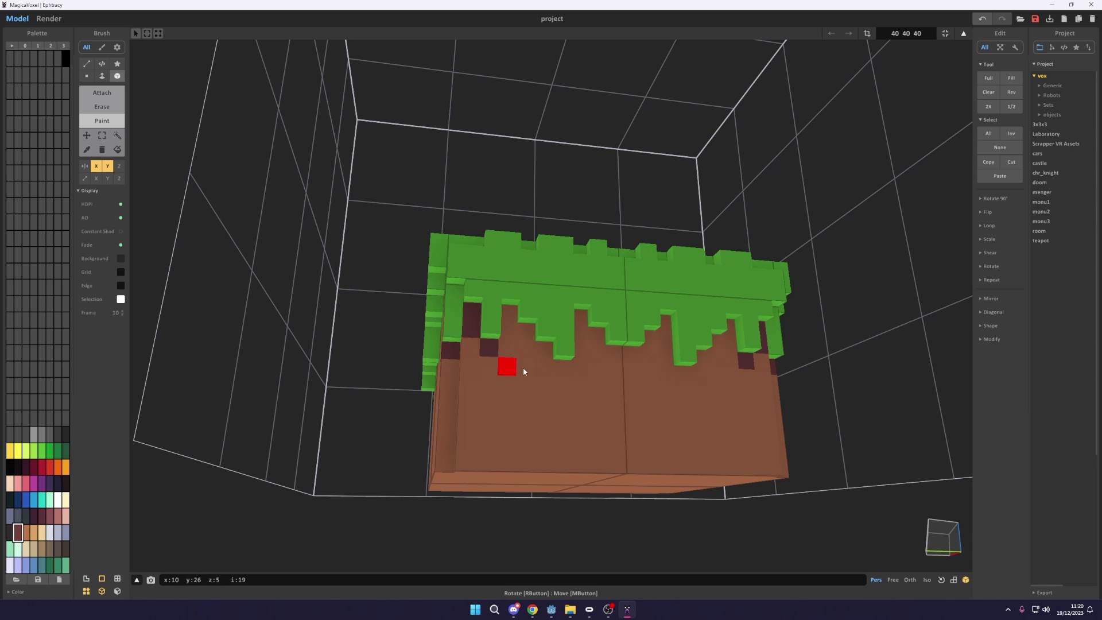
right_drag(522, 369, 531, 380)
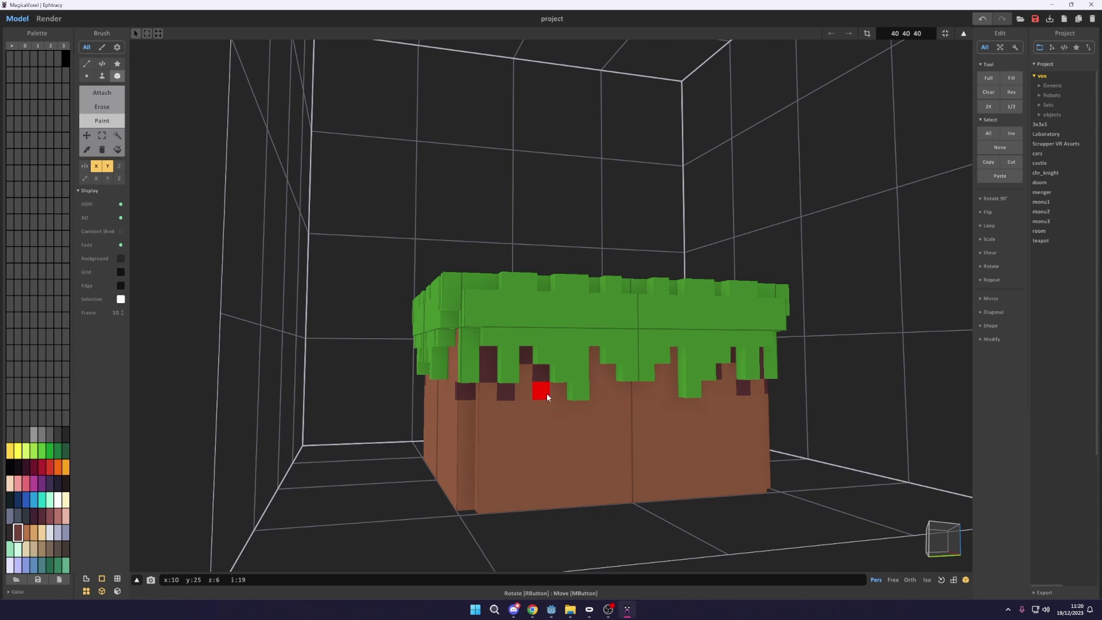
- Continue the dark brown shadow under the grass drips across the rest of the same side
click(576, 407)
drag(638, 413, 604, 425)
key(ctrl+z)
right_drag(639, 412, 521, 391)
key(ctrl+y)
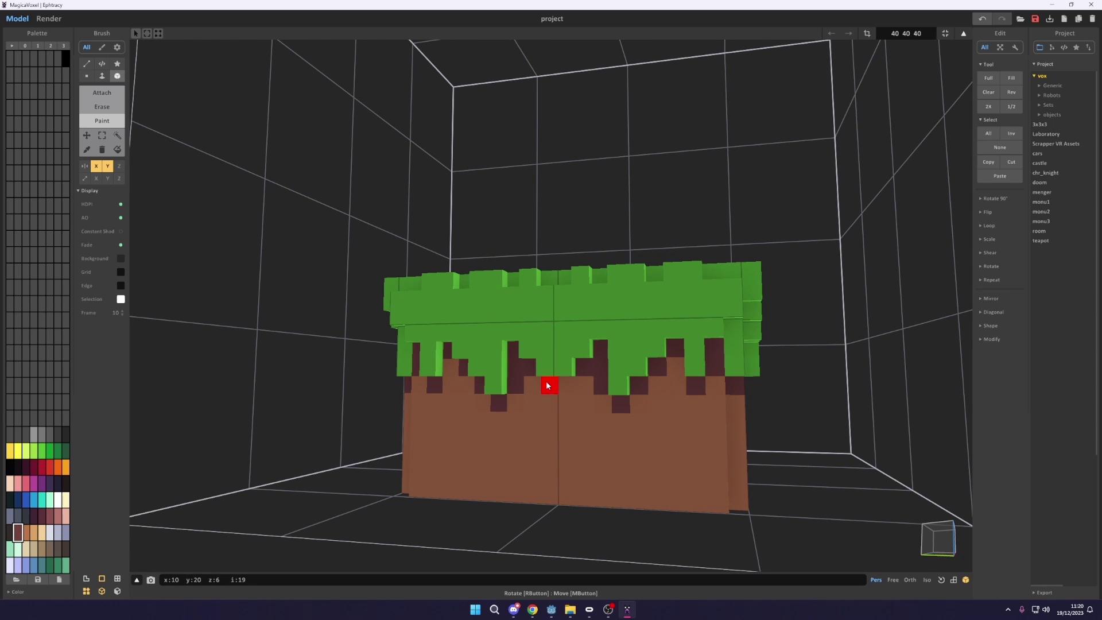
- Paint the dark brown drip shadow along the adjacent side of the dirt
mouse_move(622, 414)
right_down()
mouse_move(622, 401)
mouse_move(645, 402)
mouse_move(477, 398)
mouse_move(546, 373)
mouse_move(663, 404)
mouse_move(629, 378)
mouse_move(625, 402)
mouse_move(484, 353)
right_up()
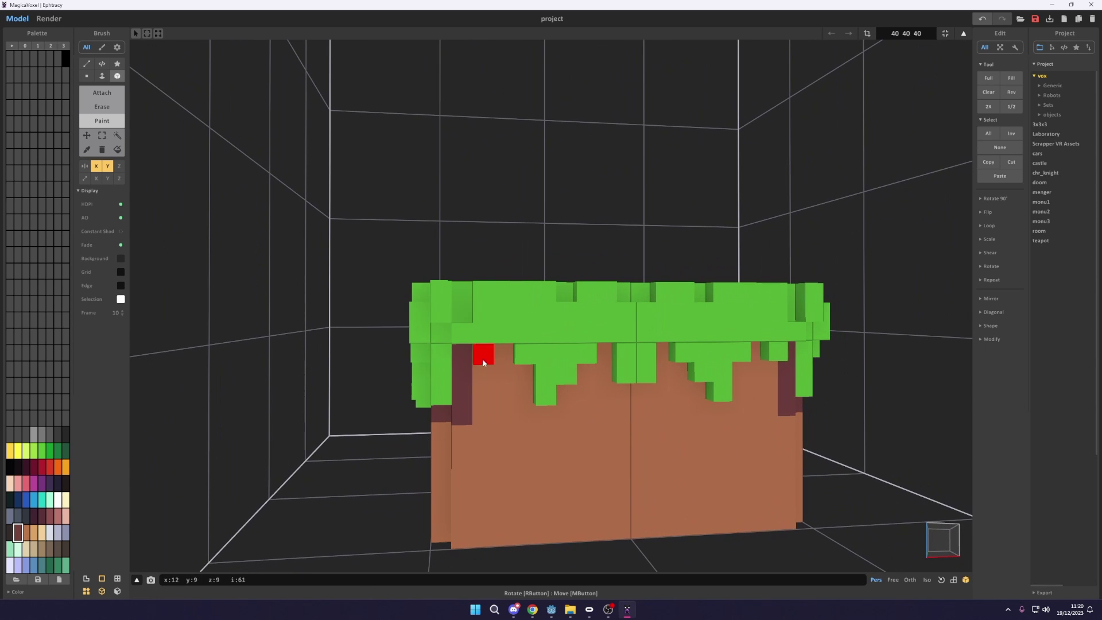
click(534, 393)
key(ctrl+z)
click(525, 395)
click(542, 410)
mouse_move(568, 398)
mouse_down()
mouse_move(604, 362)
mouse_move(607, 380)
mouse_up()
right_drag(713, 423, 684, 417)
scroll(718, 411, down, 4)
- Paint the whole flat top of the grass layer a darker green, starting from a corner
click(50, 451)
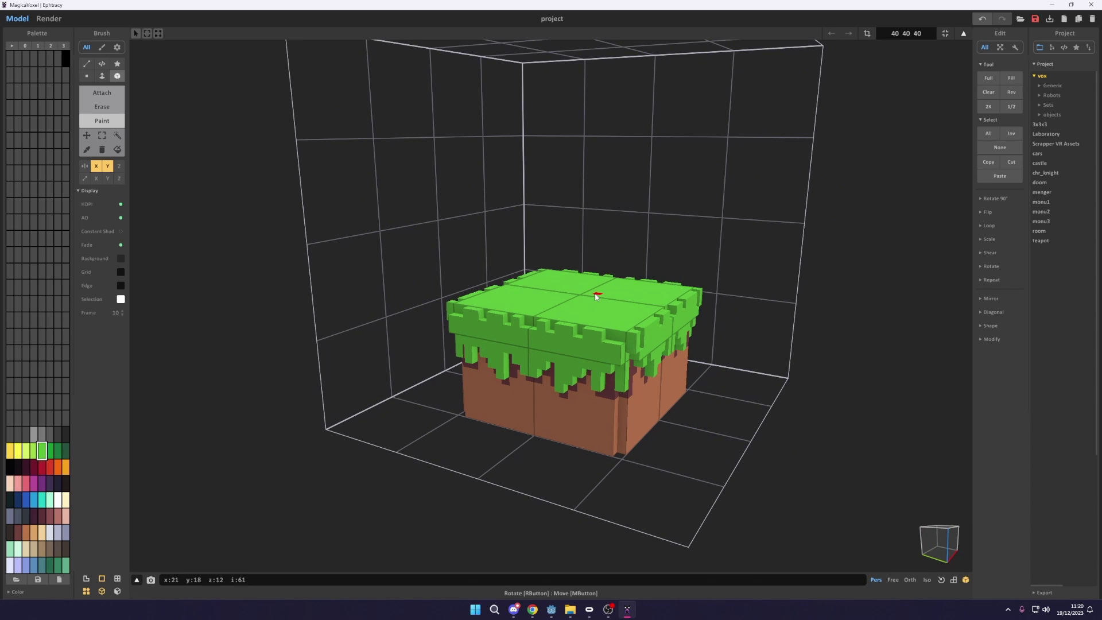
right_drag(308, 423, 598, 369)
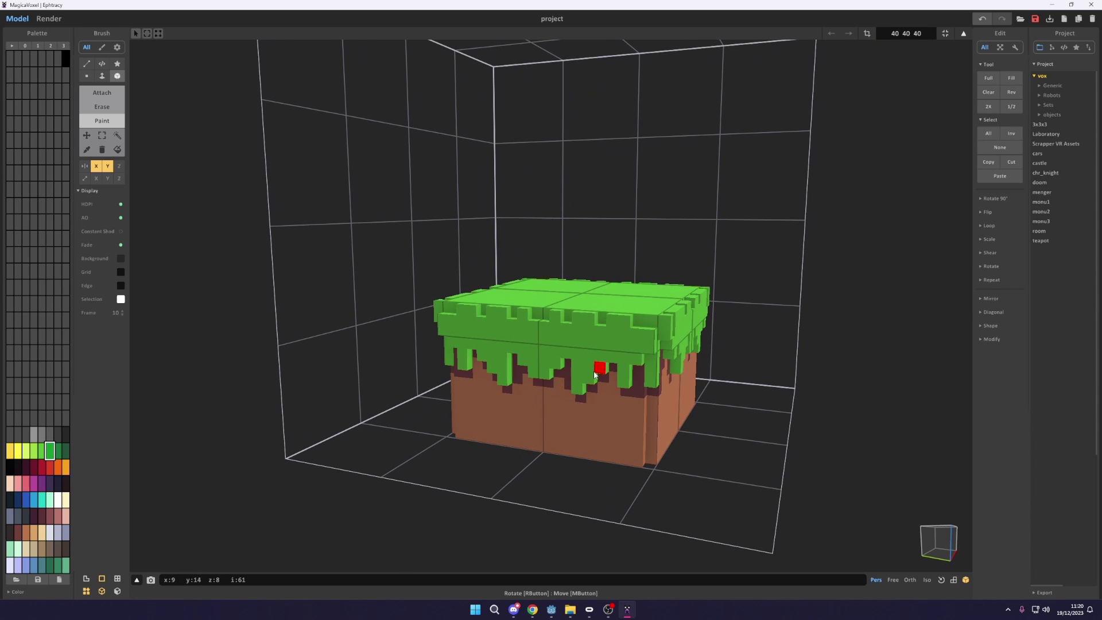
click(653, 320)
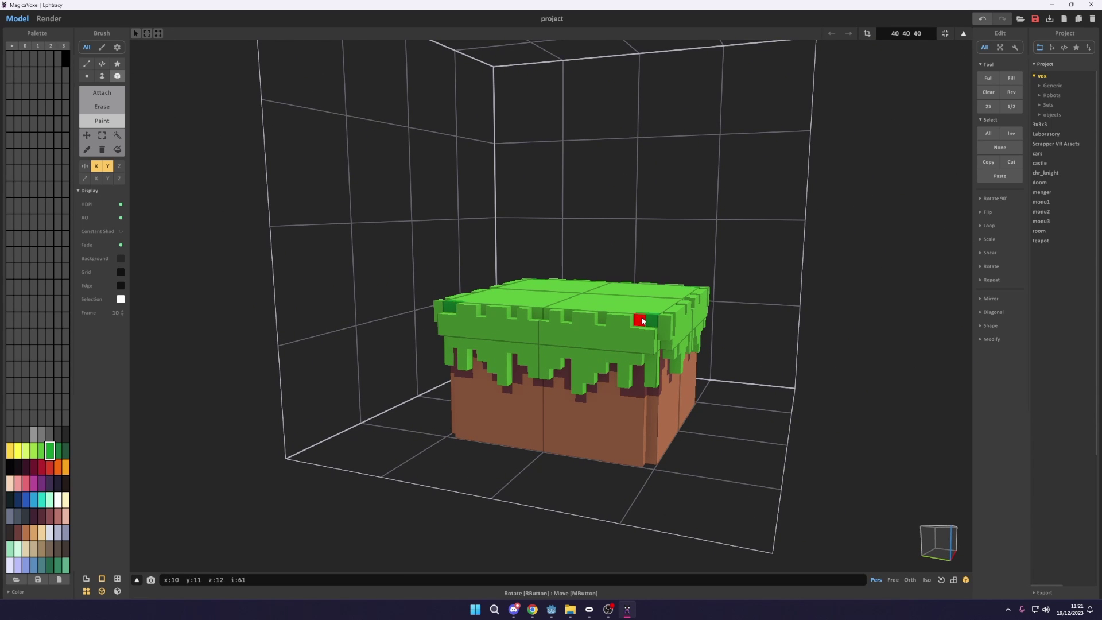
right_drag(653, 319, 647, 370)
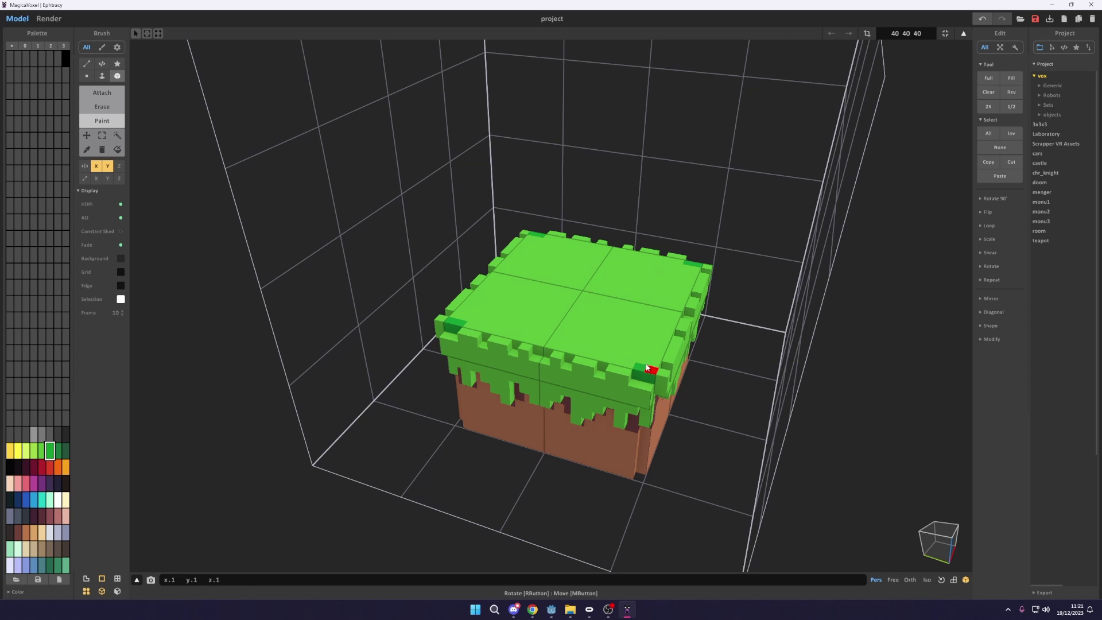
right_drag(623, 312, 556, 368)
alt+click(551, 370)
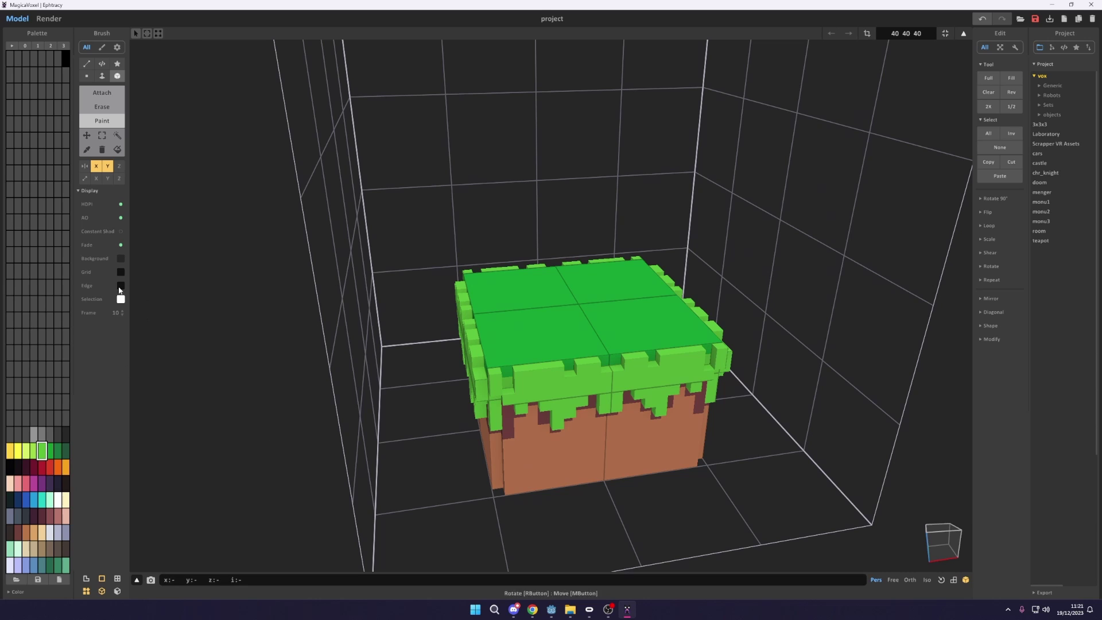
- Attach raised lighter green grass pieces in an irregular pattern on the darker green top
click(528, 355)
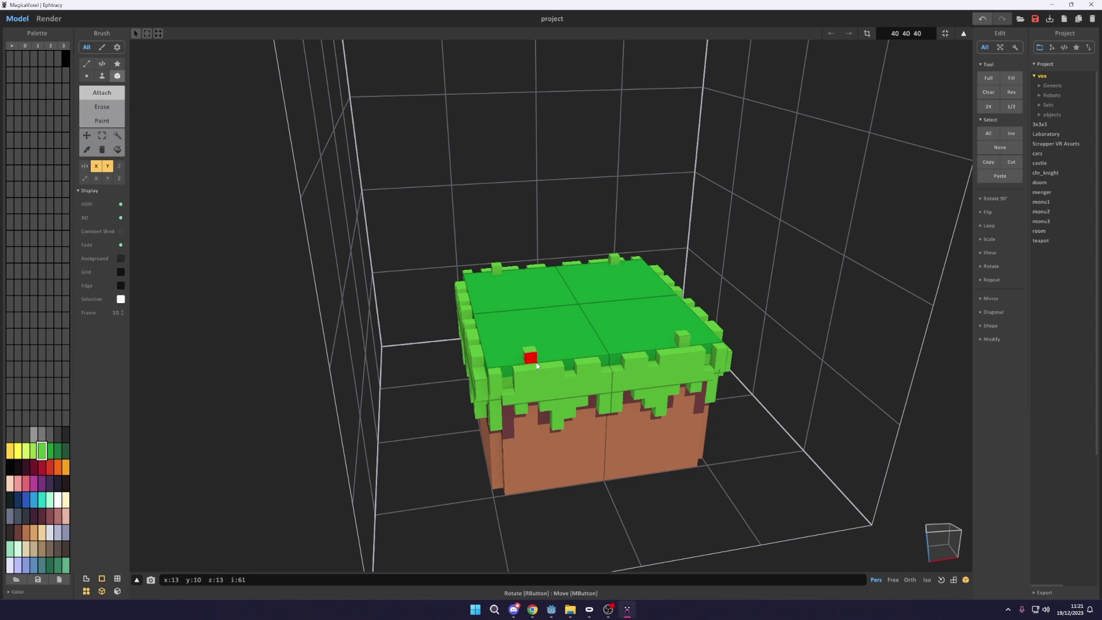
click(539, 351)
drag(541, 355, 591, 356)
right_drag(535, 363, 604, 374)
drag(619, 359, 628, 319)
key(ctrl+z)
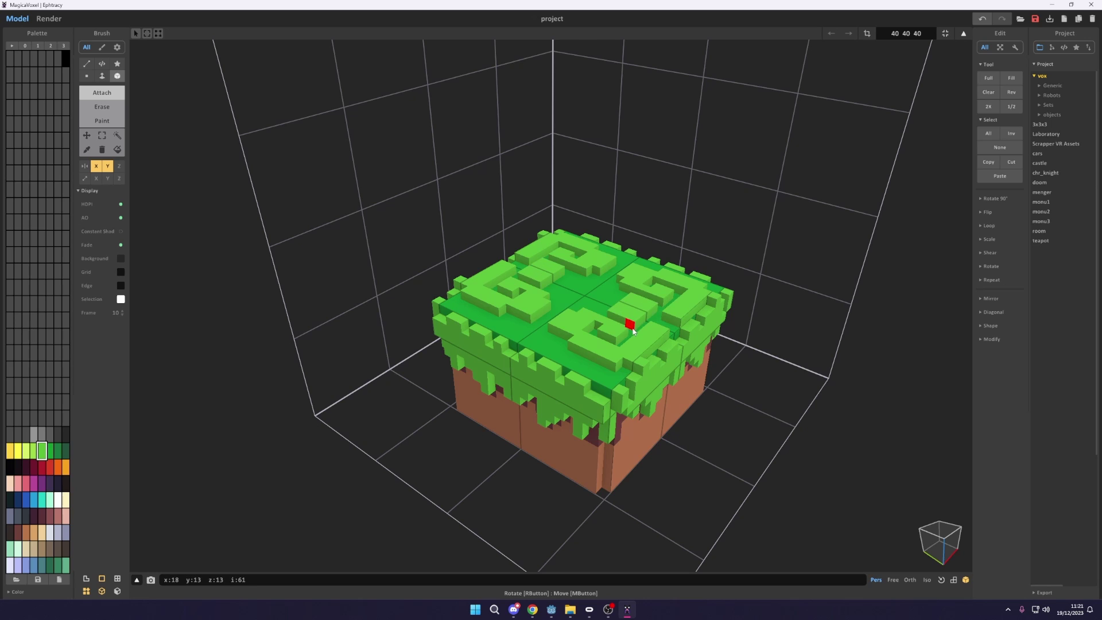
- Extend the raised lighter green grass toward the middle and edges of the top surface
right_drag(628, 320, 593, 322)
drag(593, 322, 606, 340)
right_drag(604, 338, 523, 357)
mouse_move(547, 343)
mouse_down()
mouse_move(539, 352)
mouse_move(558, 324)
mouse_move(552, 340)
mouse_up()
key(ctrl+z)
- Fill most remaining gaps in the raised grass around the centre and rim, leaving scattered darker green holes
click(599, 329)
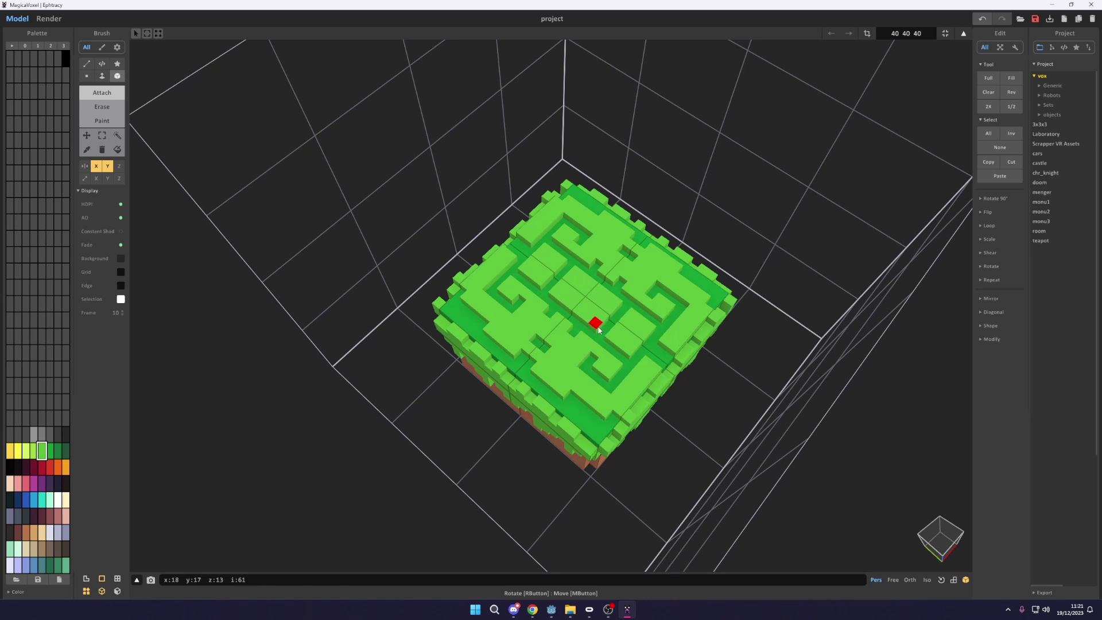
click(602, 339)
click(627, 362)
click(655, 367)
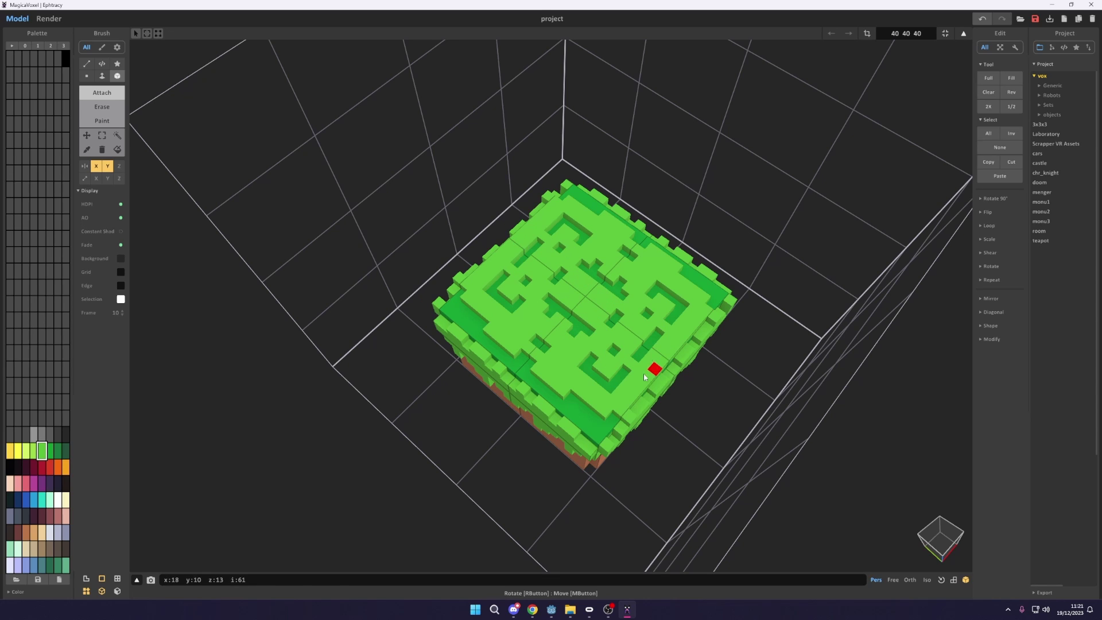
click(587, 417)
click(583, 423)
right_drag(591, 442, 614, 401)
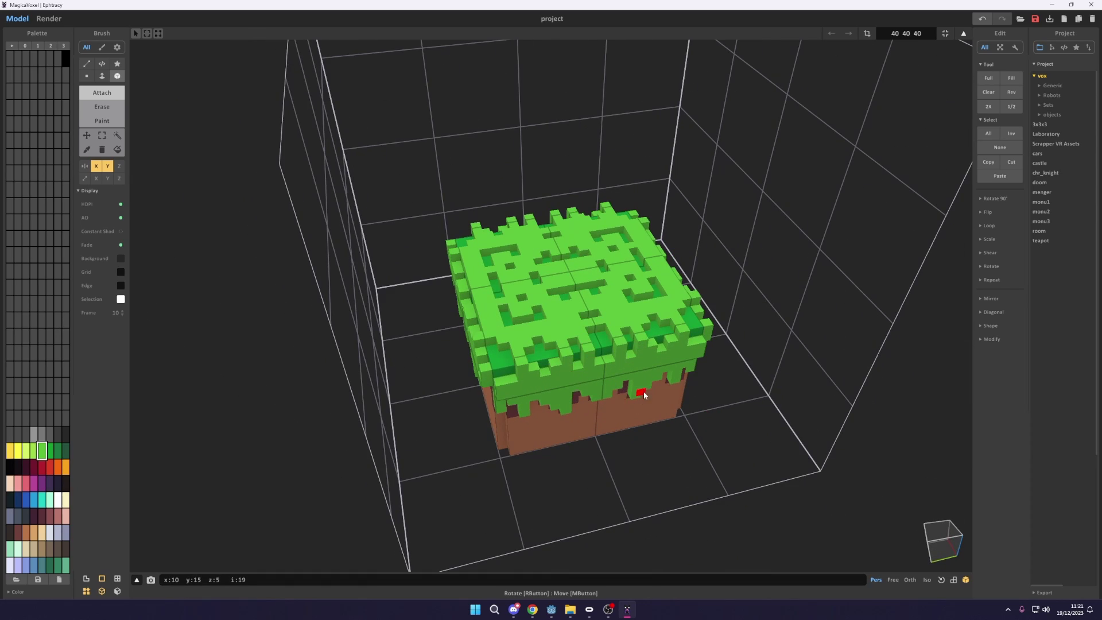
- Turn off X and Y mirroring, keeping the block's top in view
right_drag(643, 391, 401, 356)
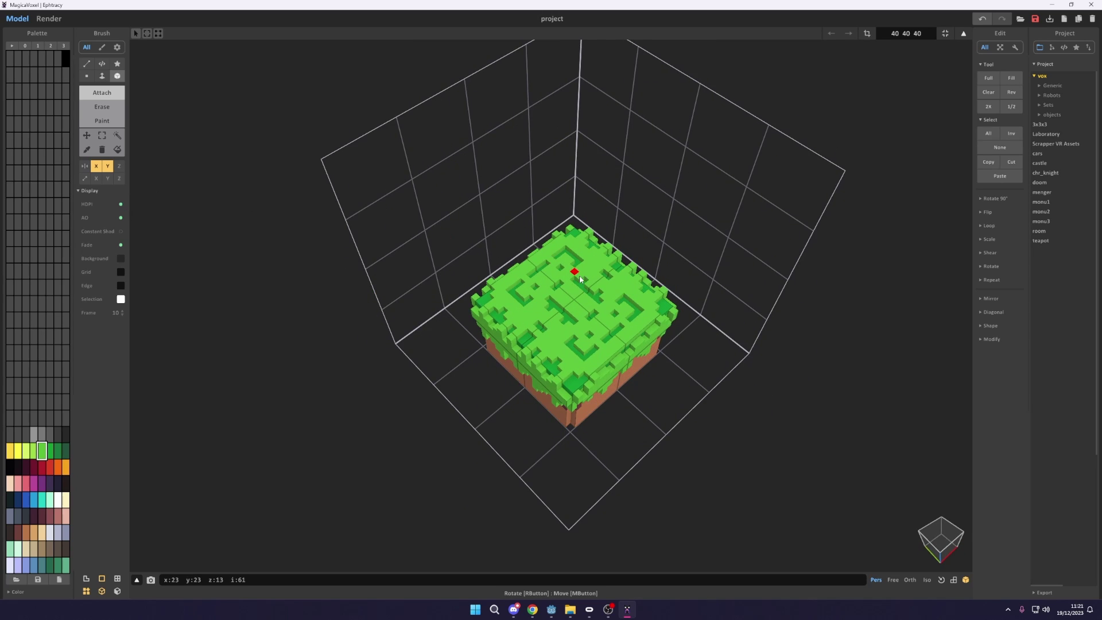
right_drag(575, 275, 676, 260)
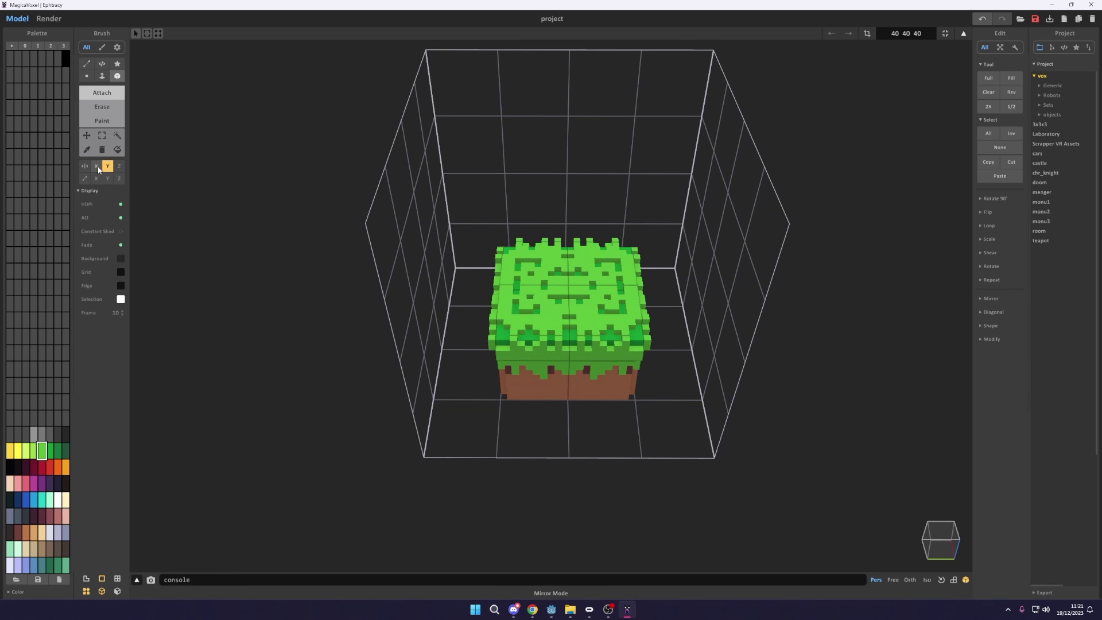
click(107, 166)
right_drag(359, 256, 583, 366)
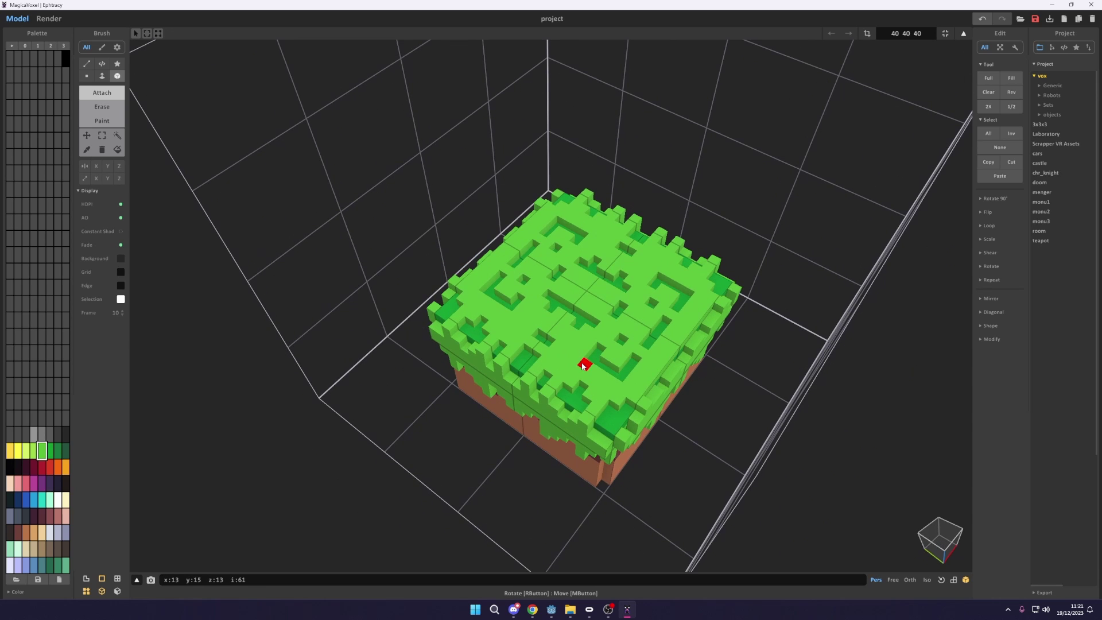
- Erase irregular patches of the raised grass on different parts of the top to break up the symmetry
key(r)
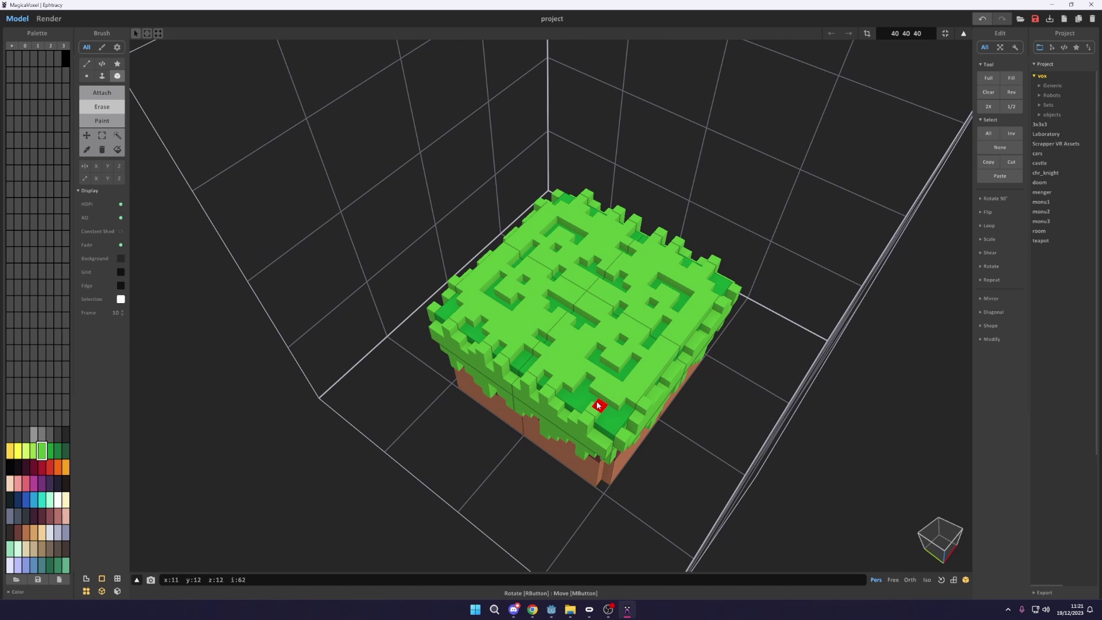
right_drag(679, 434, 583, 448)
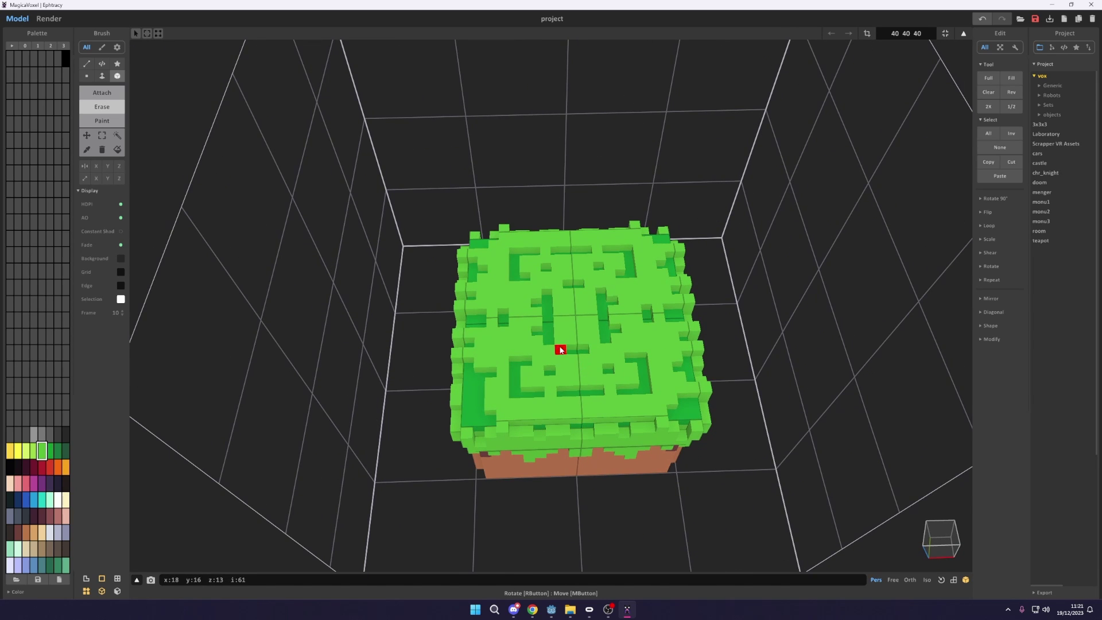
mouse_move(581, 311)
mouse_down()
mouse_move(611, 301)
mouse_move(617, 291)
mouse_move(596, 270)
mouse_move(620, 260)
mouse_move(642, 291)
mouse_up()
key(ctrl+z)
mouse_move(642, 291)
right_down()
mouse_move(622, 337)
mouse_move(537, 270)
right_up()
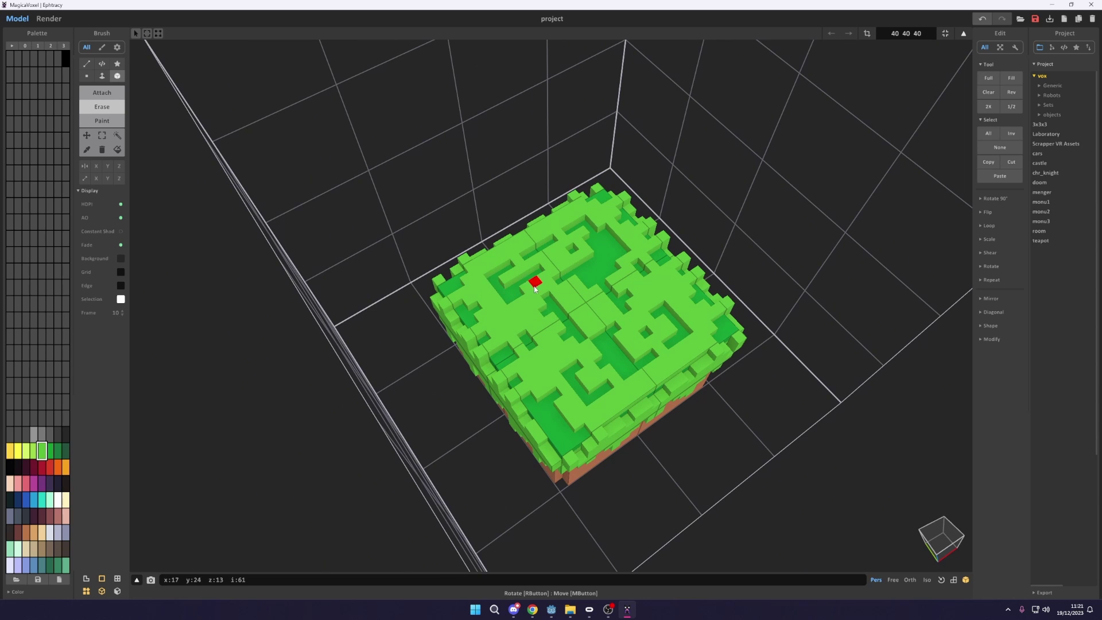
right_drag(593, 315, 656, 261)
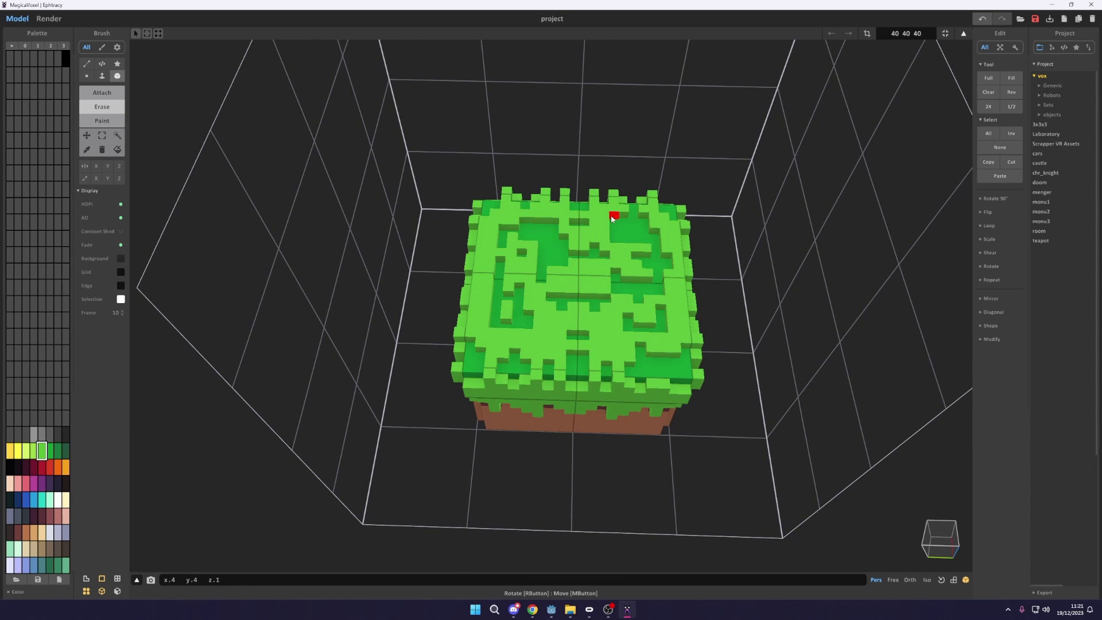
mouse_move(615, 216)
right_down()
mouse_move(744, 227)
mouse_move(629, 278)
mouse_move(741, 188)
mouse_move(743, 243)
mouse_move(614, 216)
mouse_move(536, 261)
mouse_move(511, 323)
mouse_move(542, 256)
right_up()
- Paint the underside of the dirt block dark brown with the Face brush
click(102, 76)
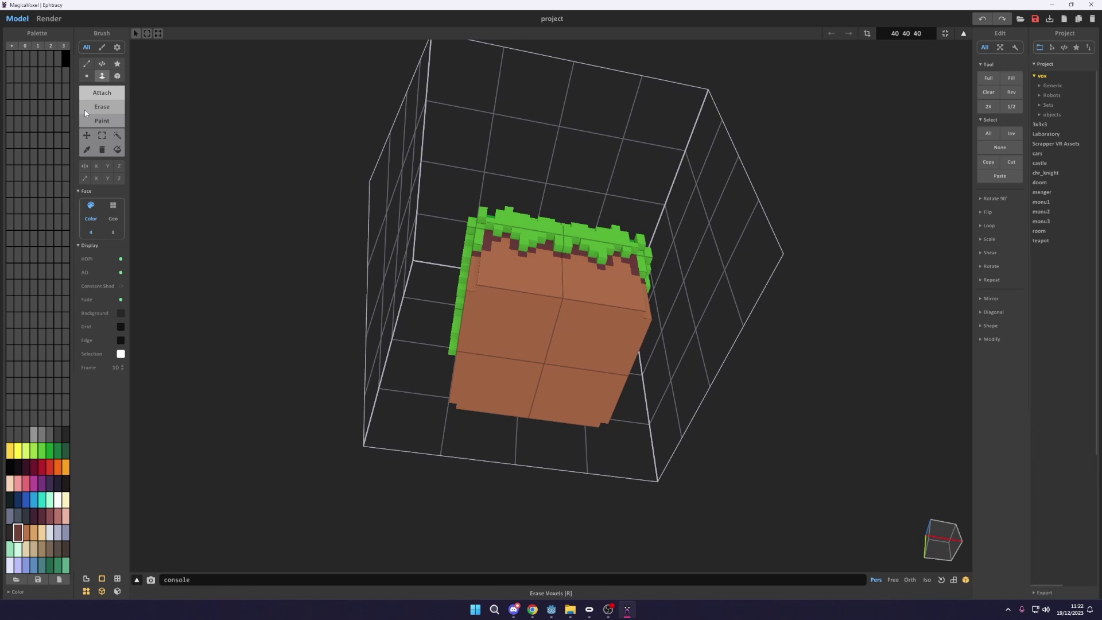
click(99, 121)
click(587, 357)
mouse_move(587, 357)
right_down()
mouse_move(591, 462)
mouse_move(505, 428)
mouse_move(511, 482)
mouse_move(475, 383)
right_up()
- Paint uneven dark brown patches rising from the base of the dirt with the Box brush
key(b)
click(534, 370)
click(546, 388)
drag(519, 388, 587, 390)
key(ctrl+z)
click(577, 366)
mouse_move(726, 411)
right_down()
mouse_move(446, 334)
mouse_move(496, 416)
right_up()
drag(496, 416, 560, 425)
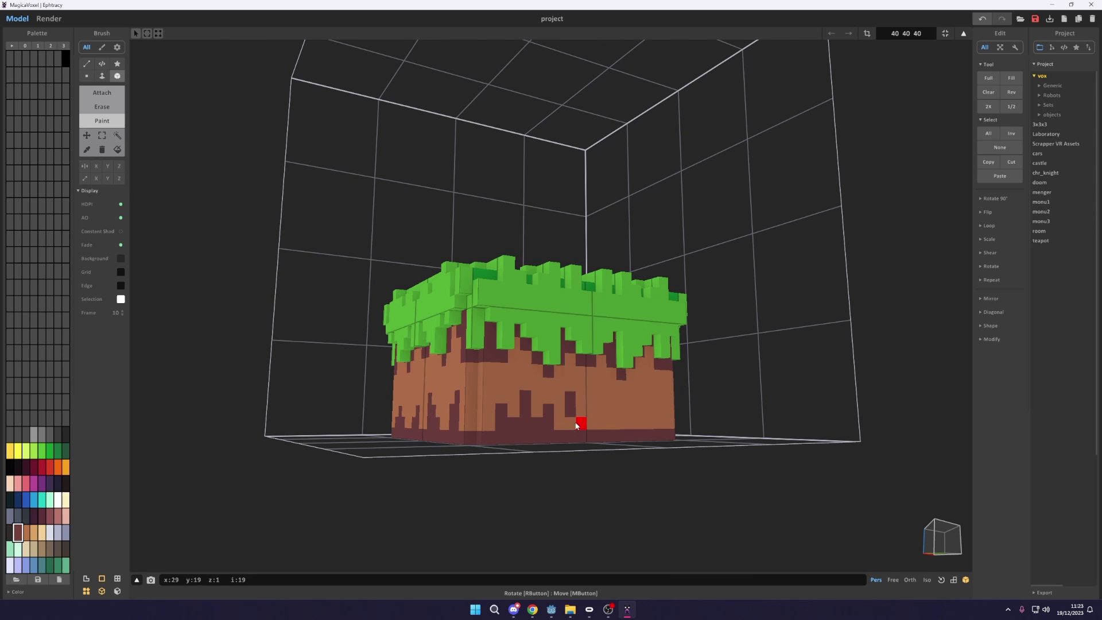
- Continue the uneven dark brown base patches past the middle of this side and onto the next
click(576, 425)
right_drag(577, 425, 553, 436)
right_drag(627, 419, 561, 429)
mouse_move(561, 429)
mouse_down()
mouse_move(613, 413)
mouse_move(601, 424)
mouse_move(635, 413)
mouse_move(644, 423)
mouse_move(575, 423)
mouse_move(629, 426)
mouse_up()
right_drag(683, 423, 658, 422)
drag(658, 422, 673, 408)
right_drag(673, 408, 574, 428)
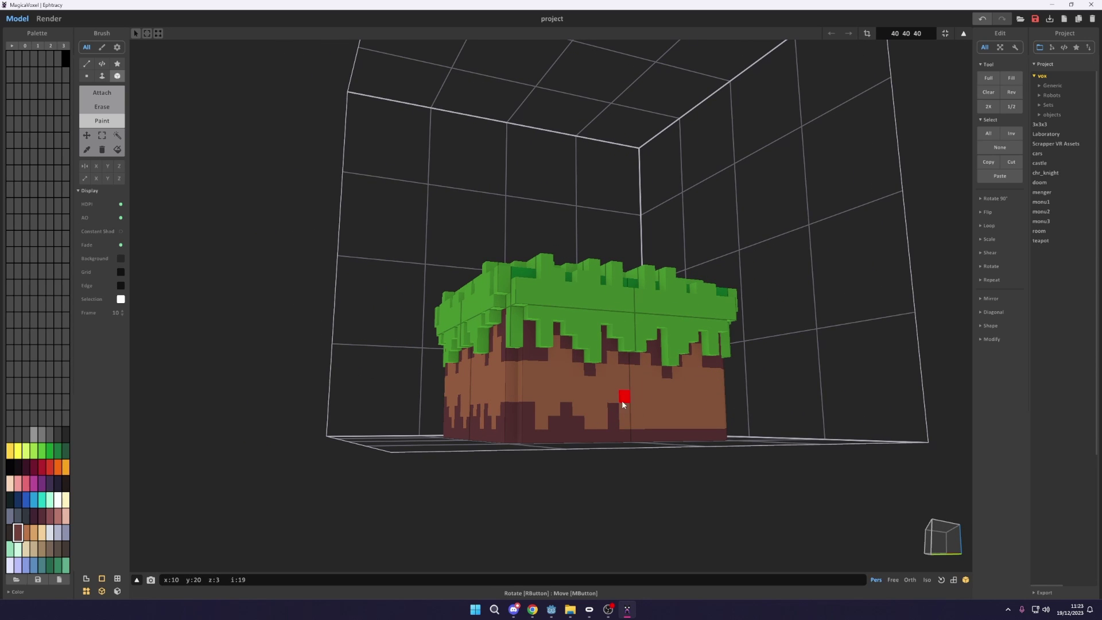
- Complete the jagged dark brown base along the remaining part of the last side
mouse_move(626, 422)
mouse_down()
mouse_move(647, 422)
mouse_move(648, 410)
mouse_move(647, 427)
mouse_move(655, 420)
mouse_up()
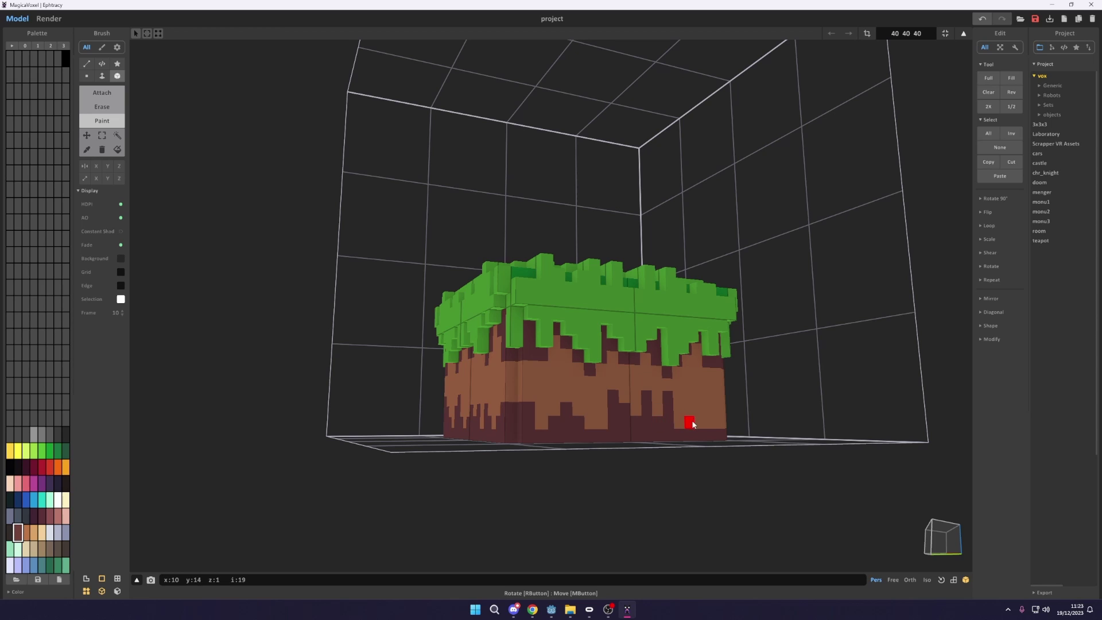
key(ctrl+z)
click(669, 398)
right_drag(718, 425, 694, 464)
scroll(664, 492, up, 3)
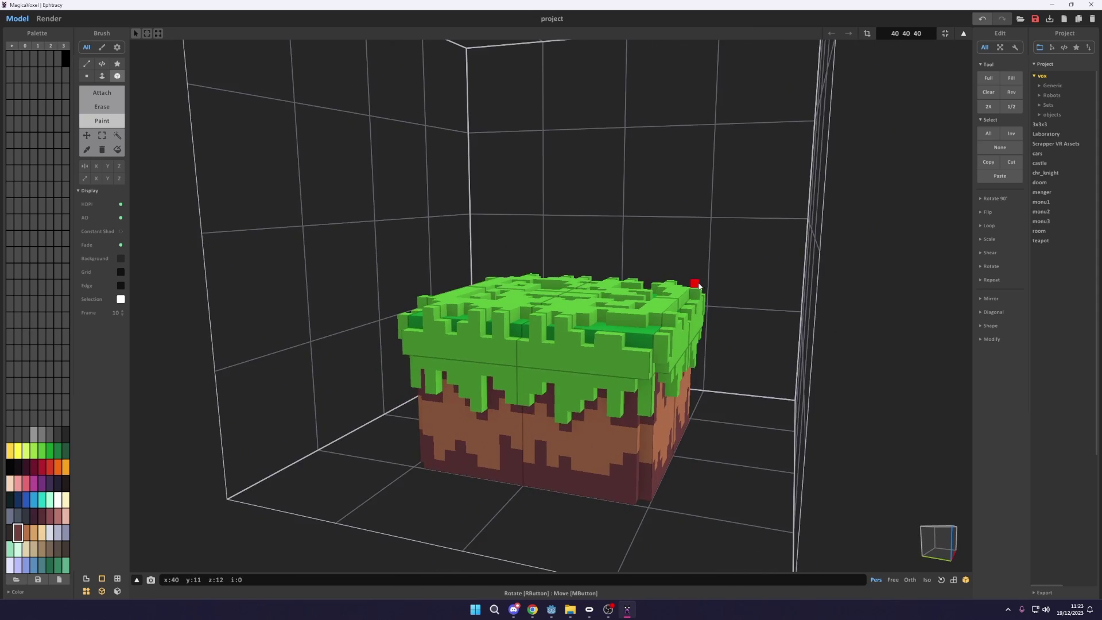
- Fit the model's volume tightly to the finished grass block
right_drag(699, 285, 676, 300)
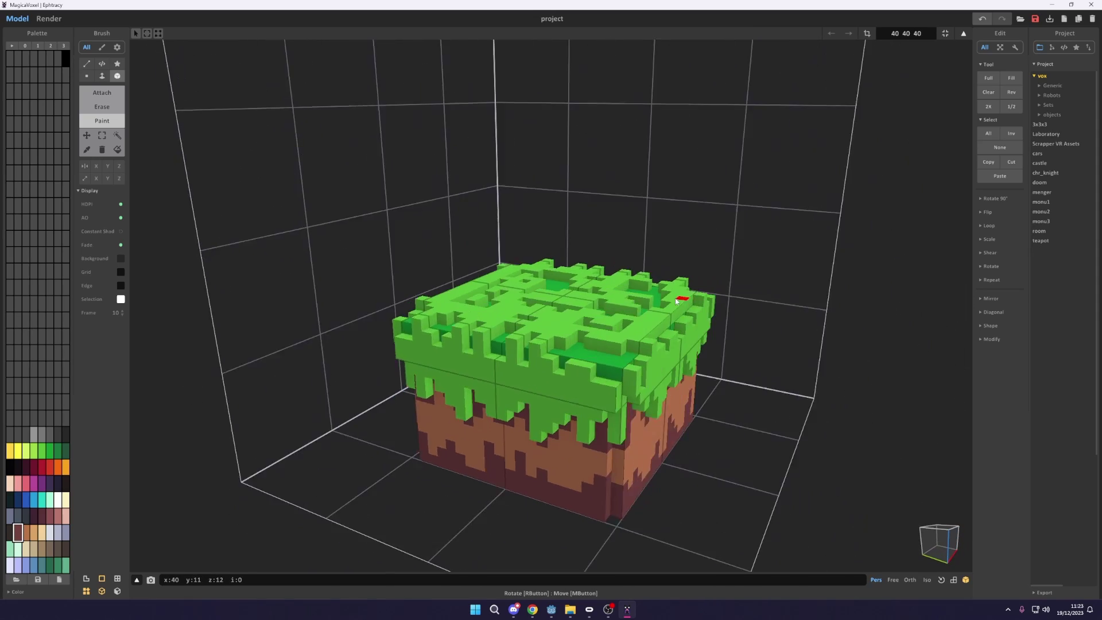
scroll(680, 305, down, 4)
scroll(680, 305, up, 5)
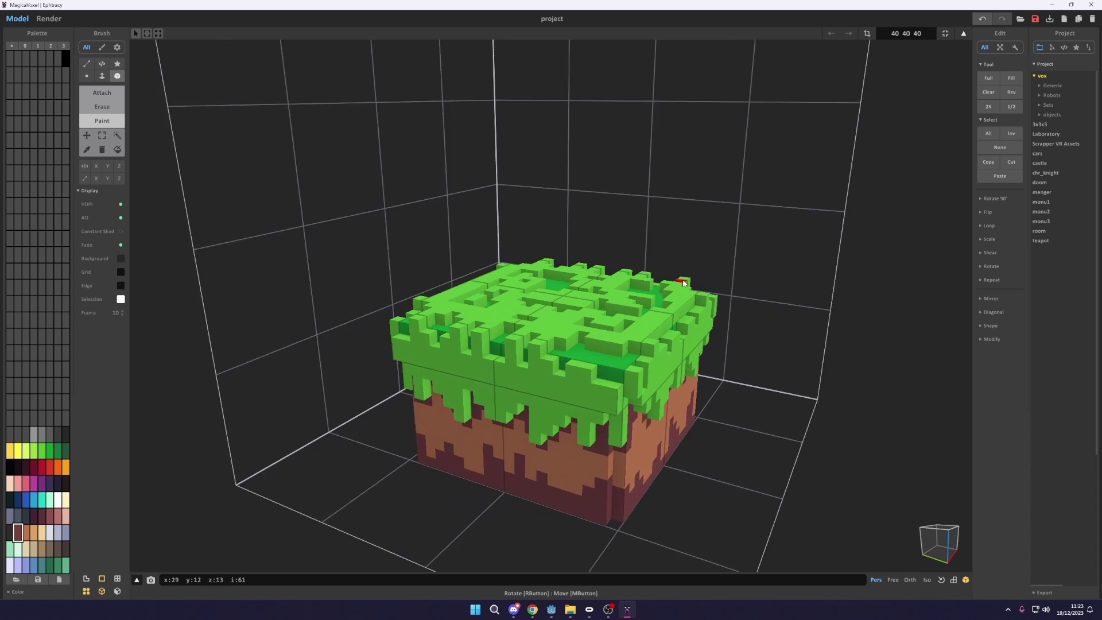
scroll(683, 283, down, 4)
scroll(683, 283, up, 3)
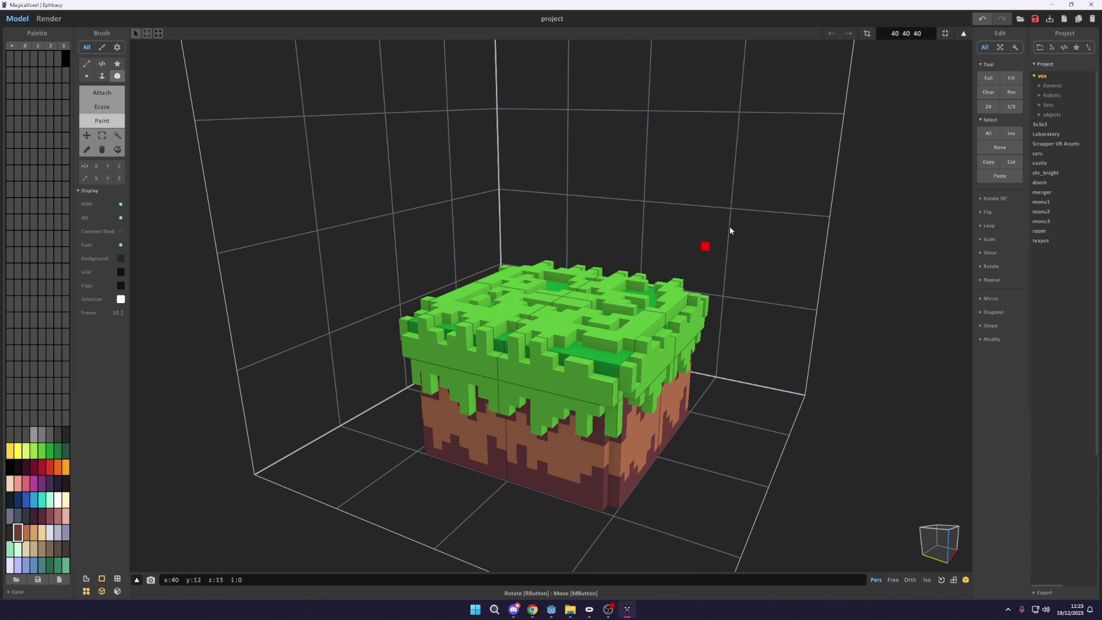
click(945, 33)
right_drag(633, 278, 575, 308)
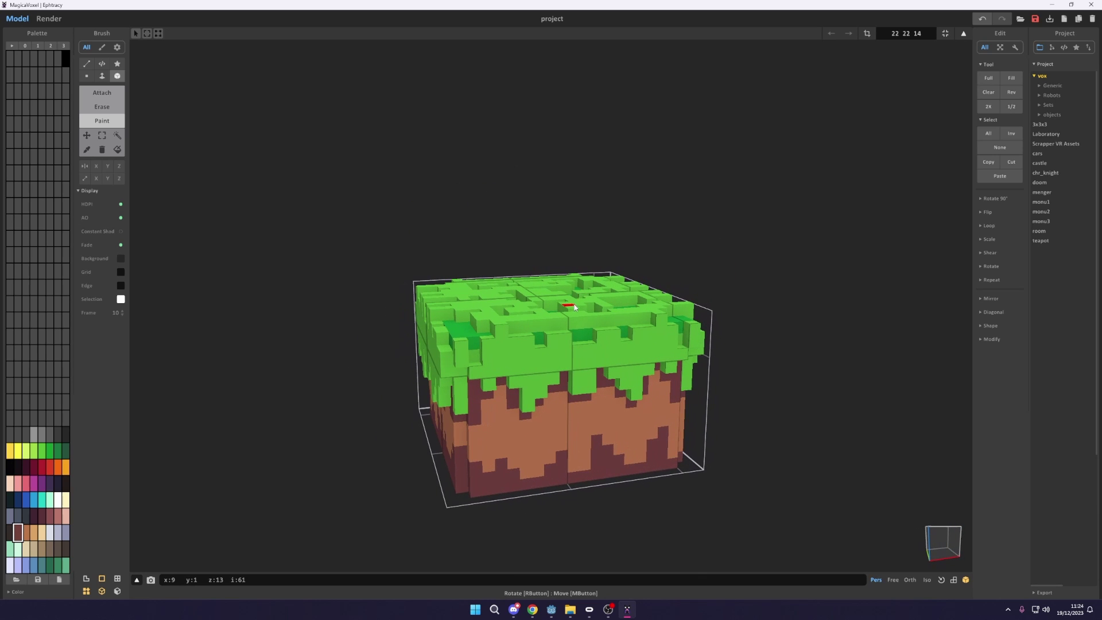
click(897, 33)
click(920, 33)
click(920, 34)
double_click(920, 33)
click(918, 33)
right_drag(660, 305, 615, 267)
click(921, 531)
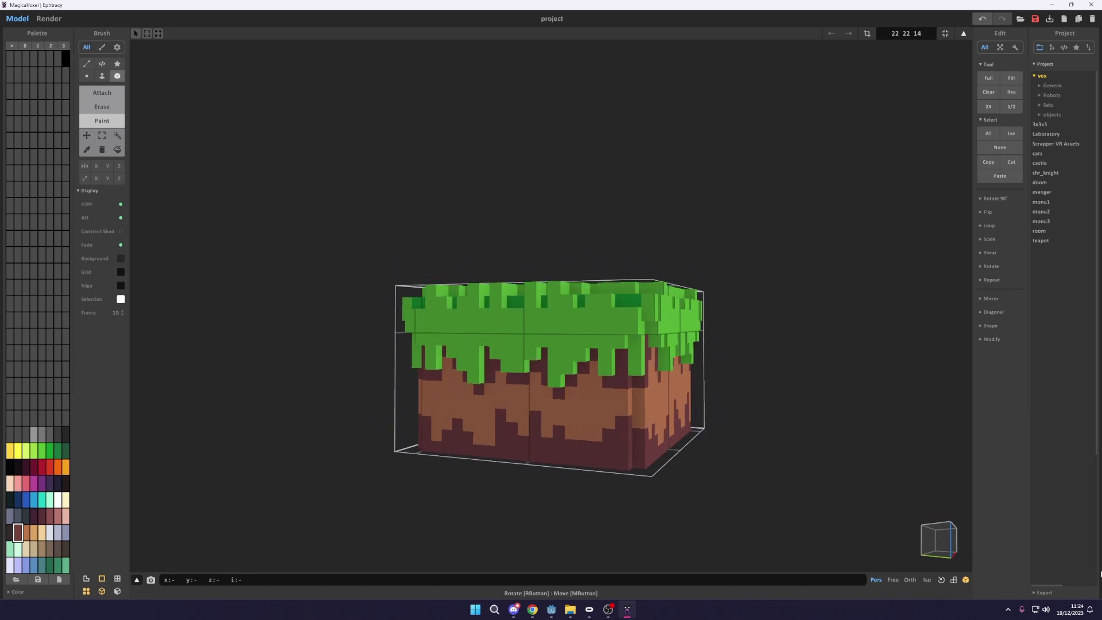
- Examine the finished grass block from its sides, corners, underside and top
drag(944, 540, 926, 544)
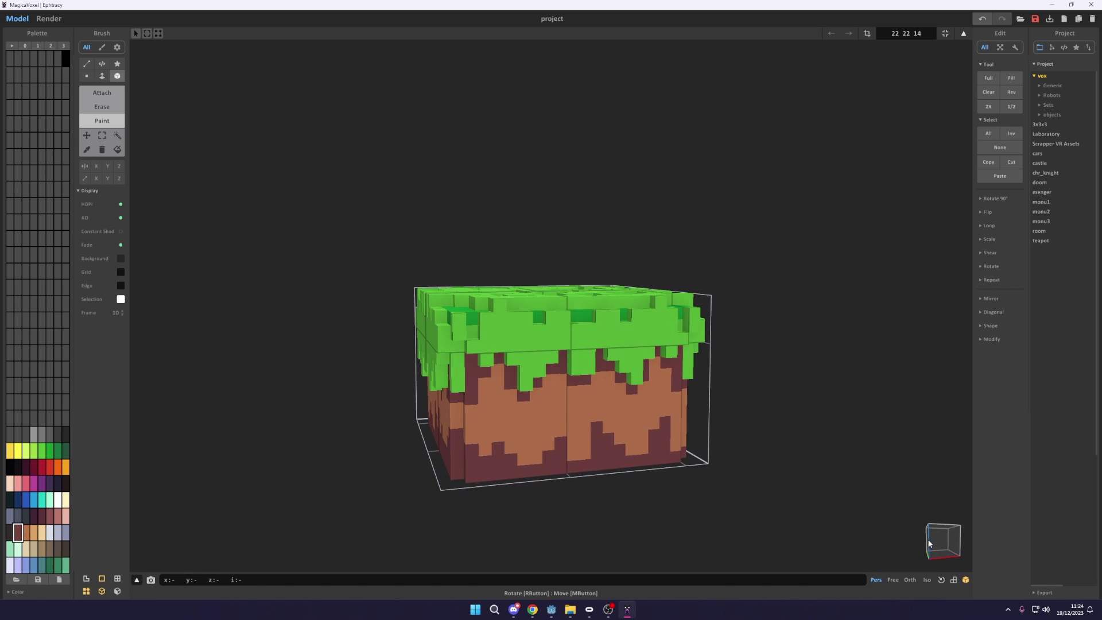
click(930, 544)
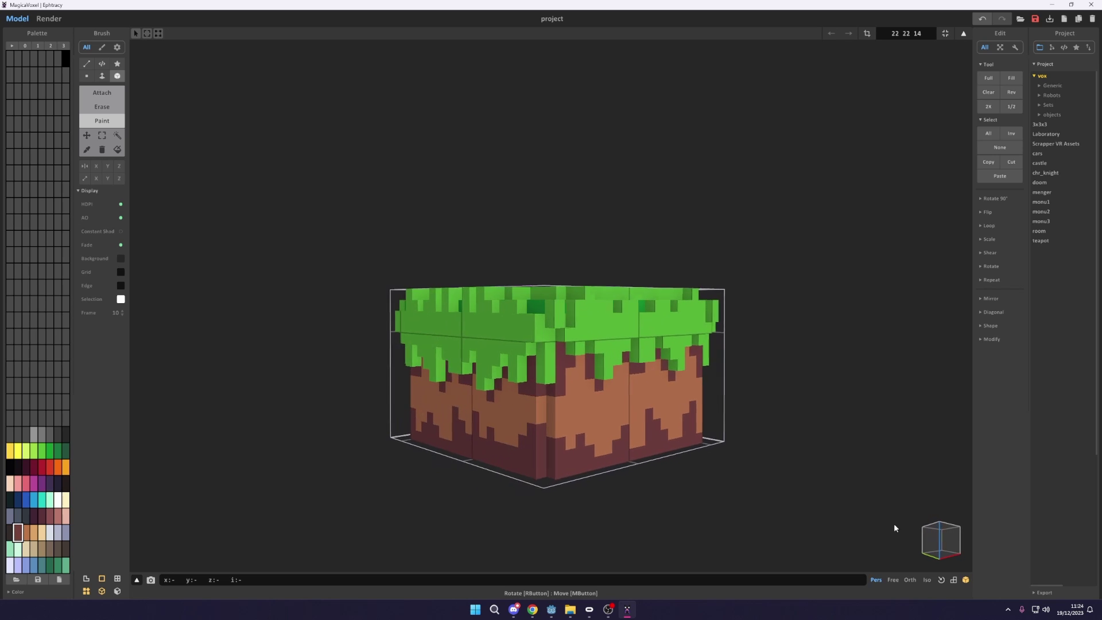
click(940, 561)
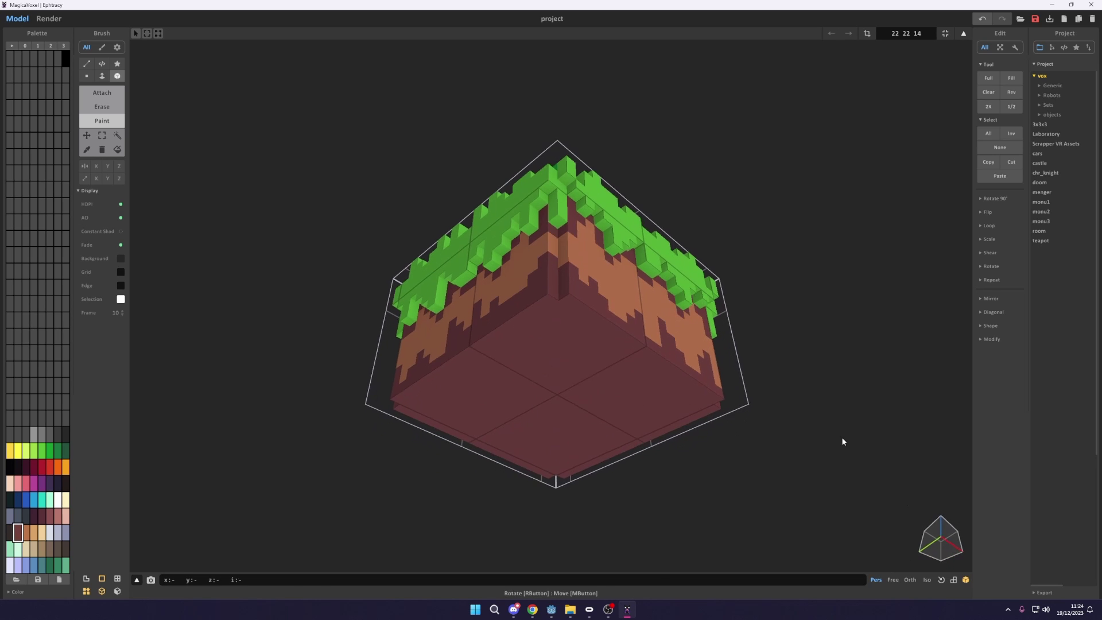
click(941, 520)
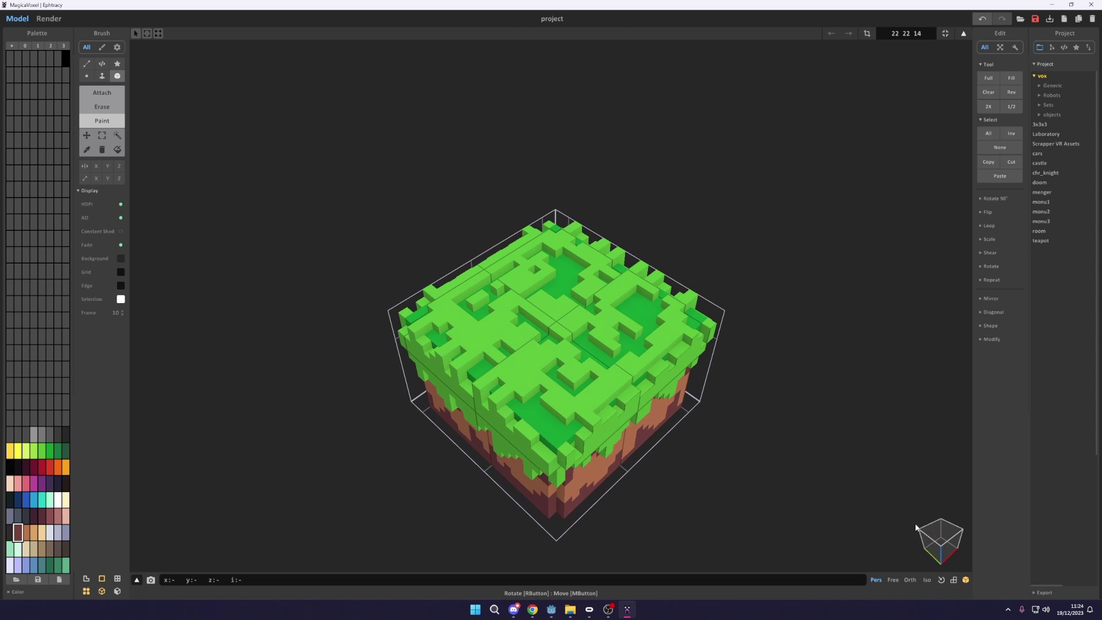
click(931, 555)
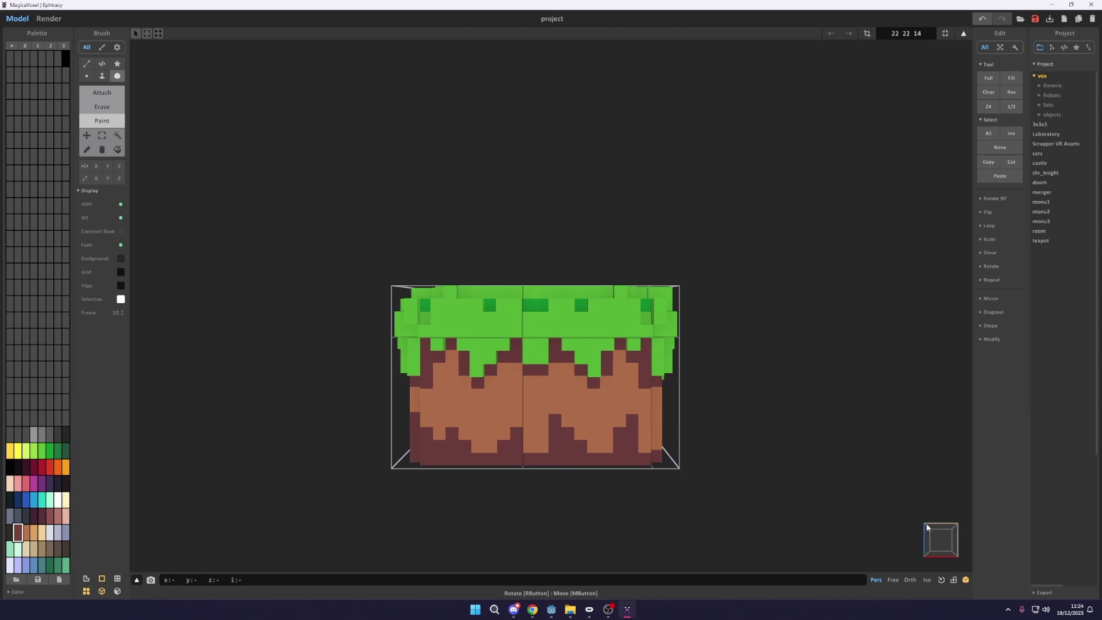
click(929, 529)
click(932, 536)
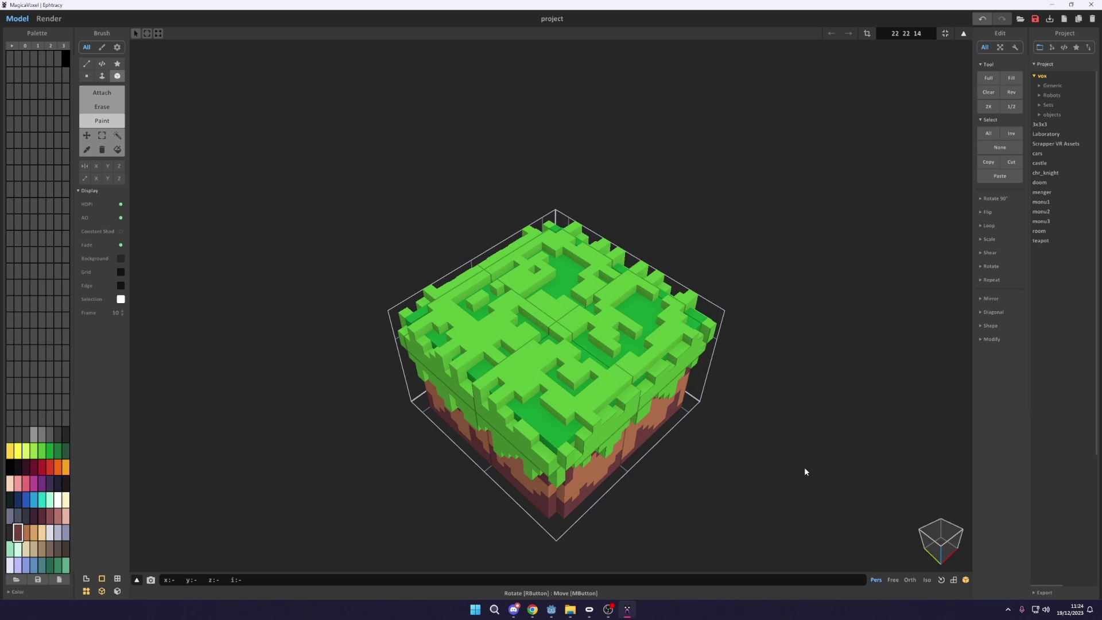
right_drag(805, 466, 790, 392)
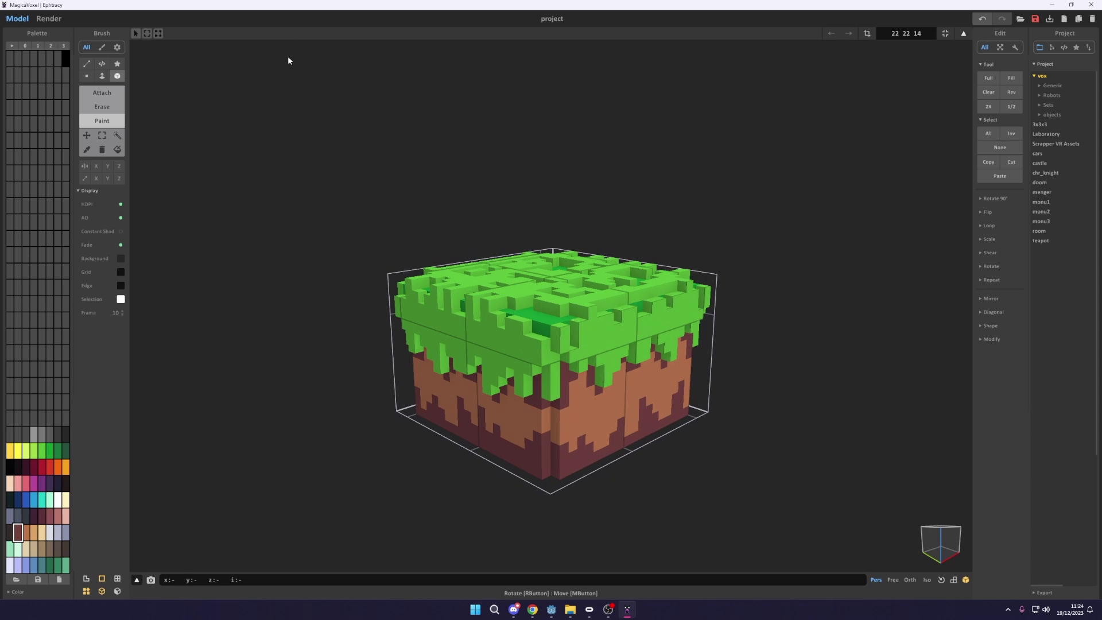
- Render the block and assign the dark brown colour a Glass material, trying transparency 100 before returning it to 0
click(41, 19)
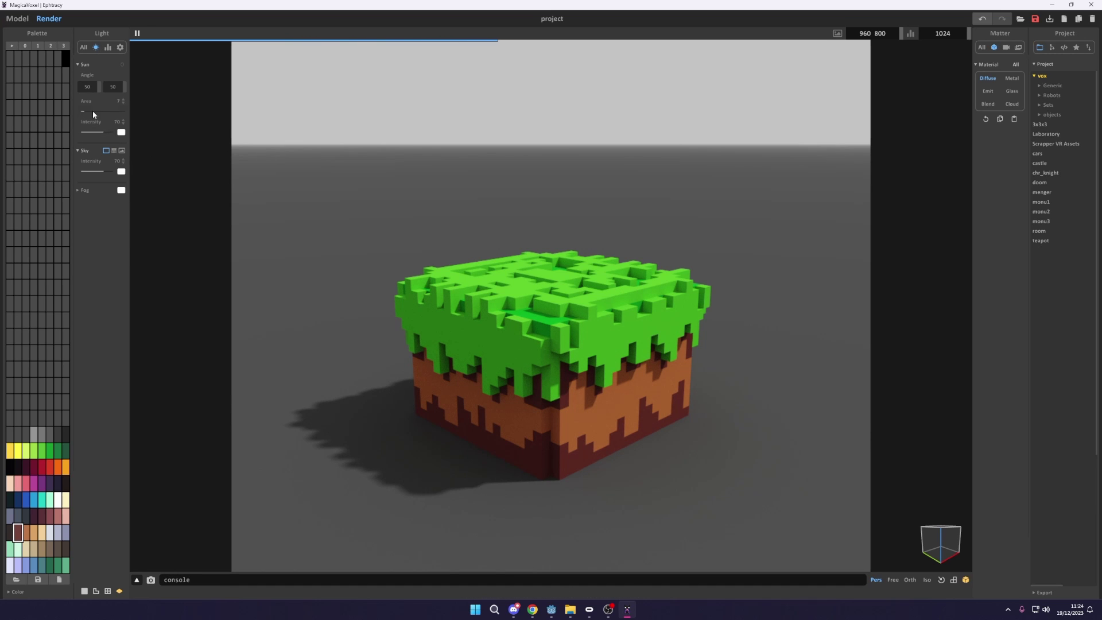
click(108, 47)
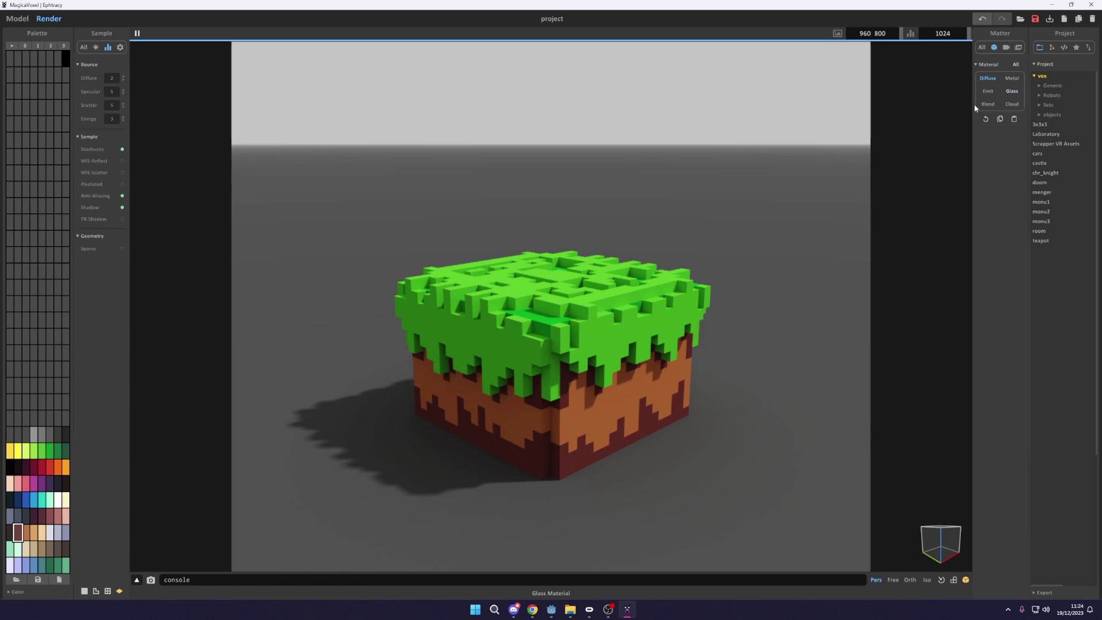
click(1011, 92)
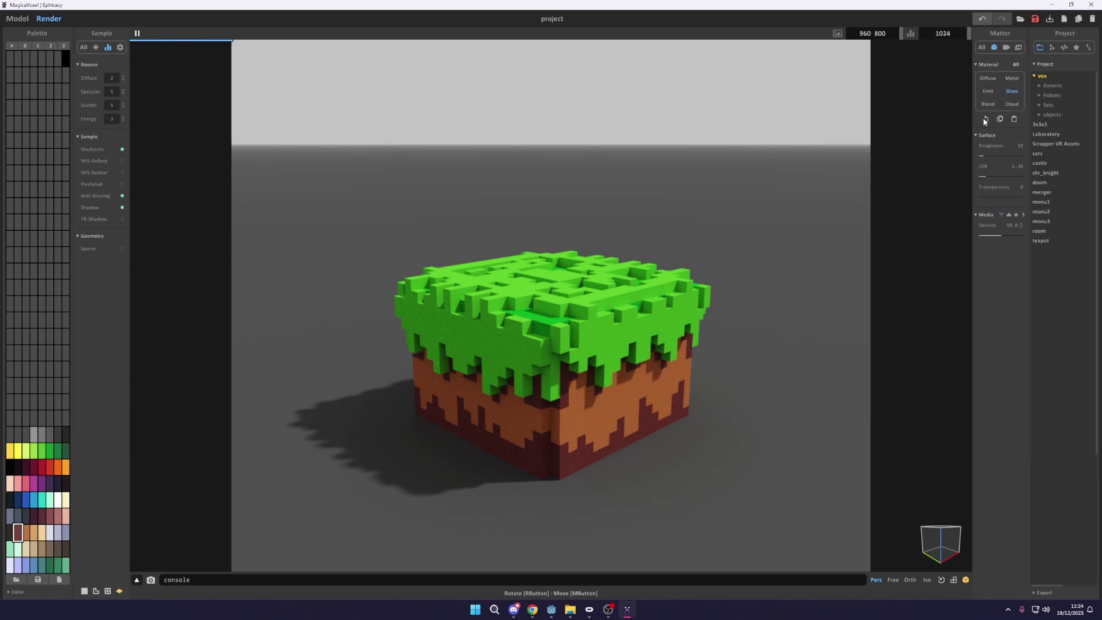
click(1020, 197)
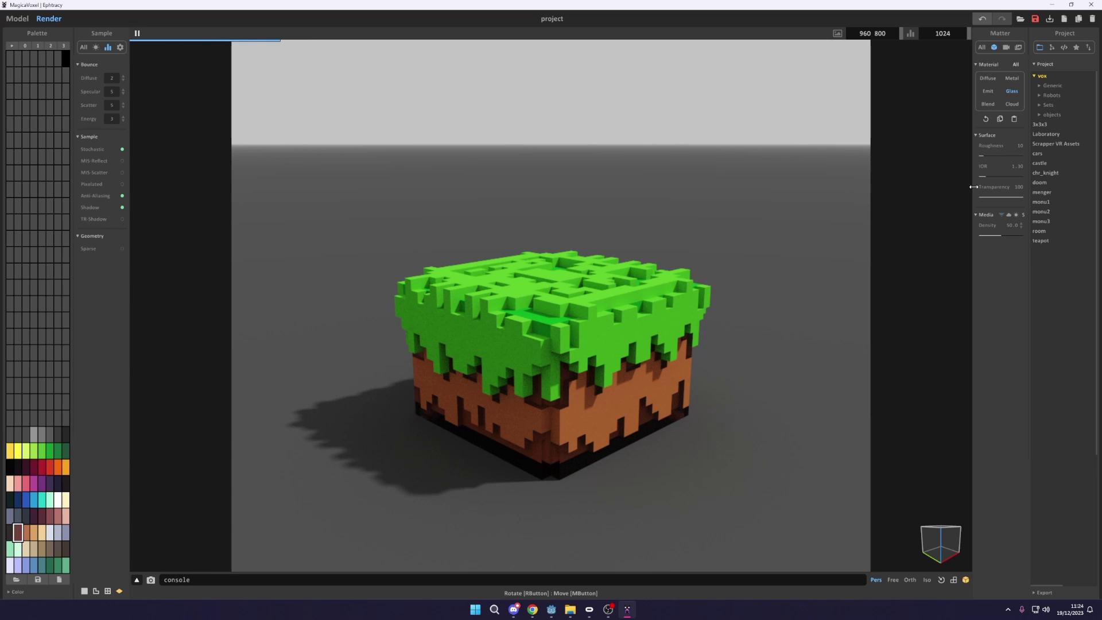
drag(1011, 198, 945, 199)
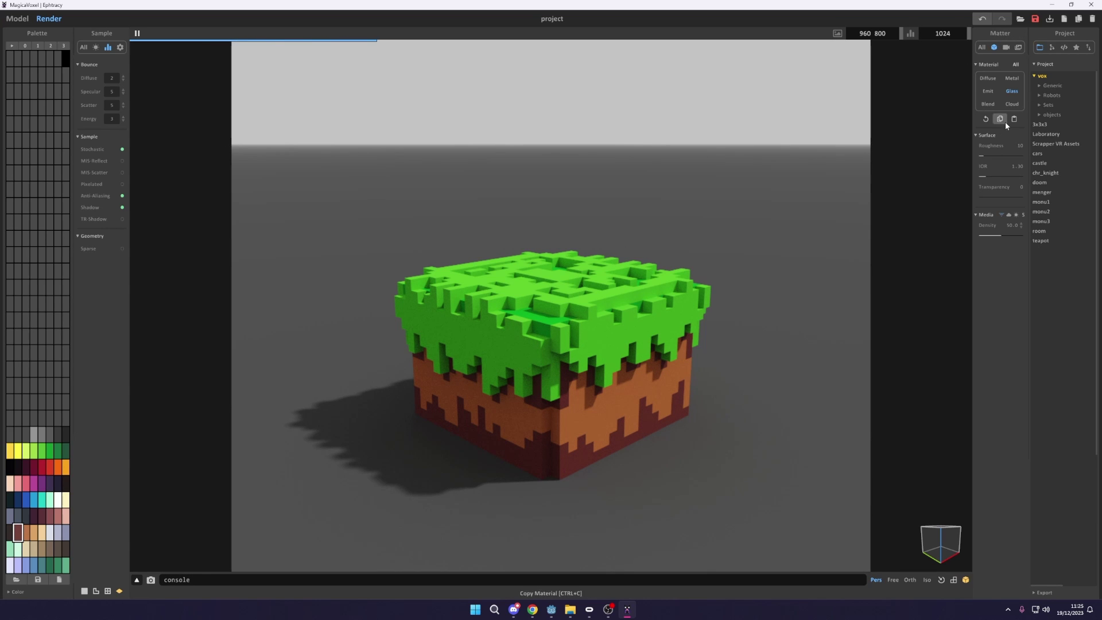
- Return to modelling and save the project as grass.vox in the MagicaVoxel vox folder
click(18, 18)
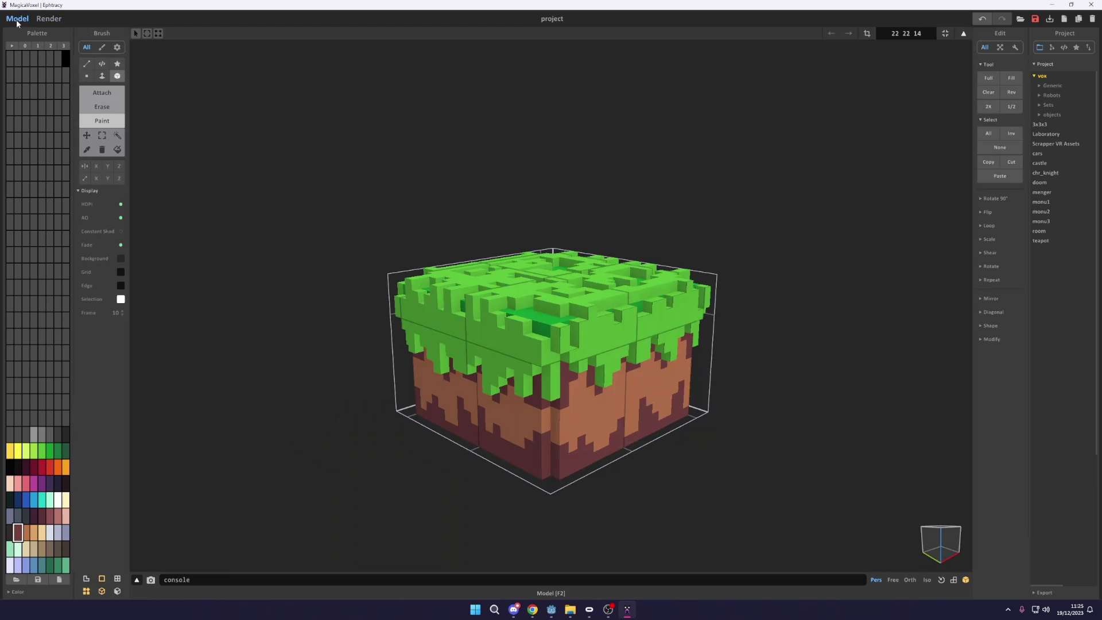
click(1035, 18)
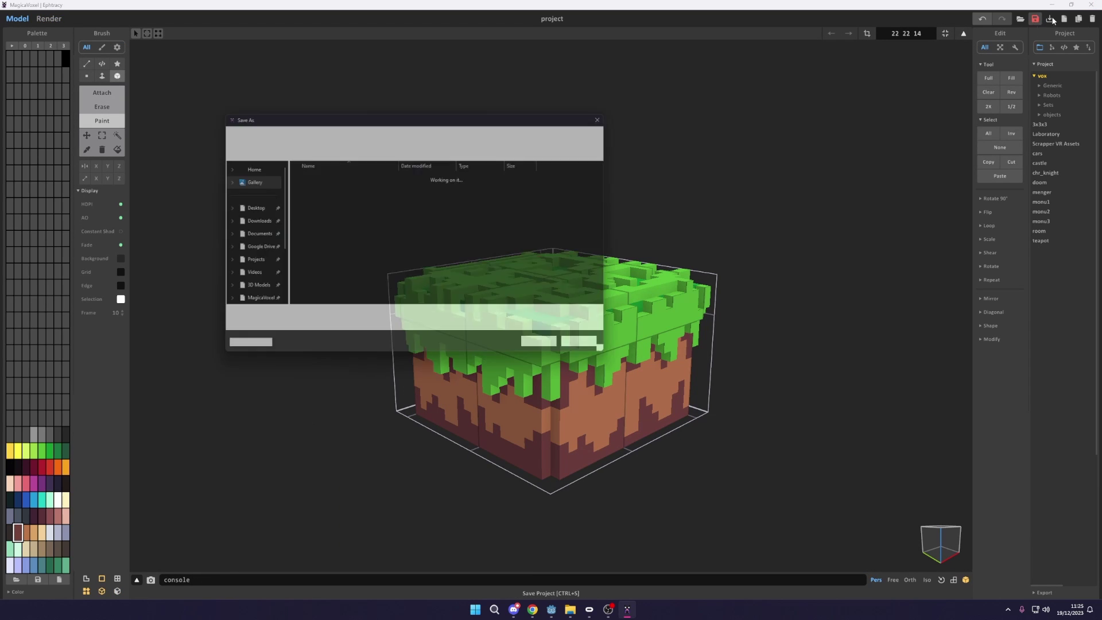
scroll(371, 219, down, 2)
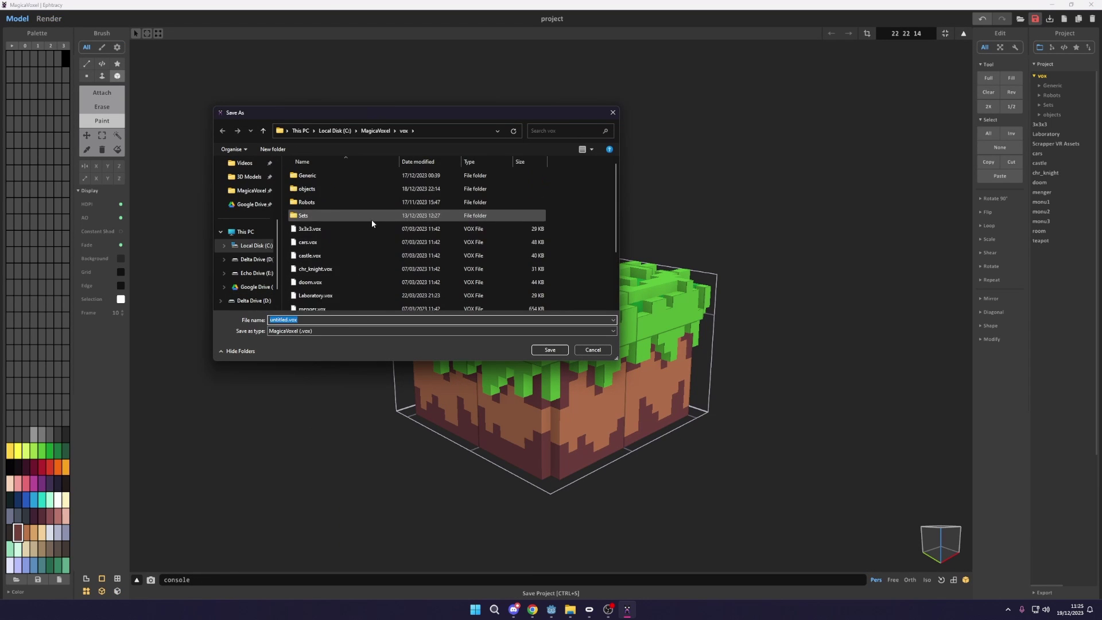
text(grass)
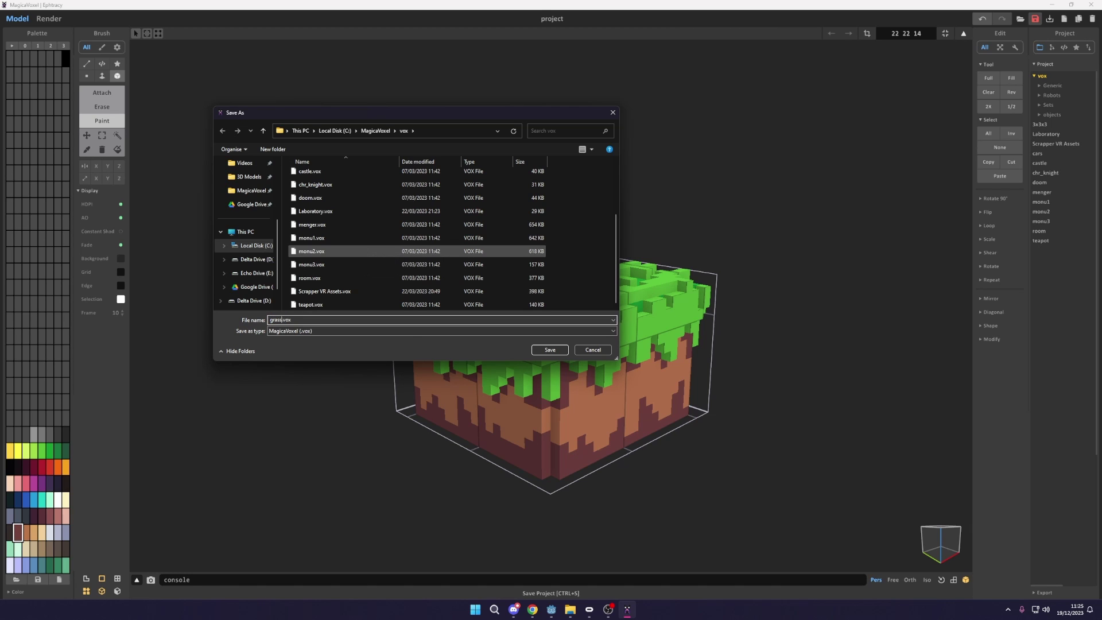
right_click(312, 236)
click(550, 350)
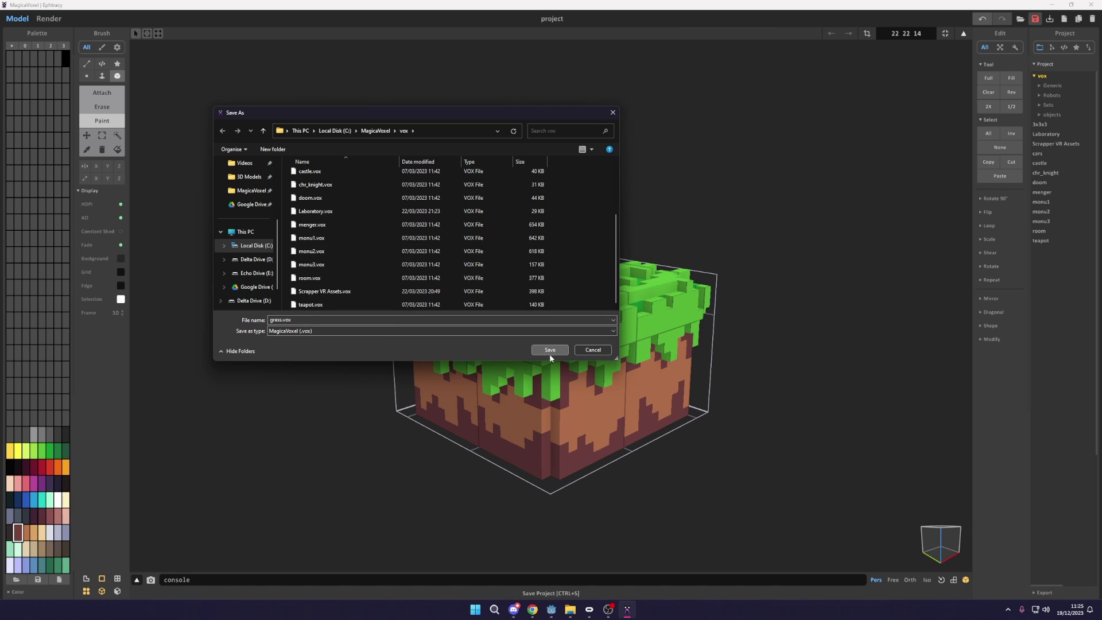
click(550, 350)
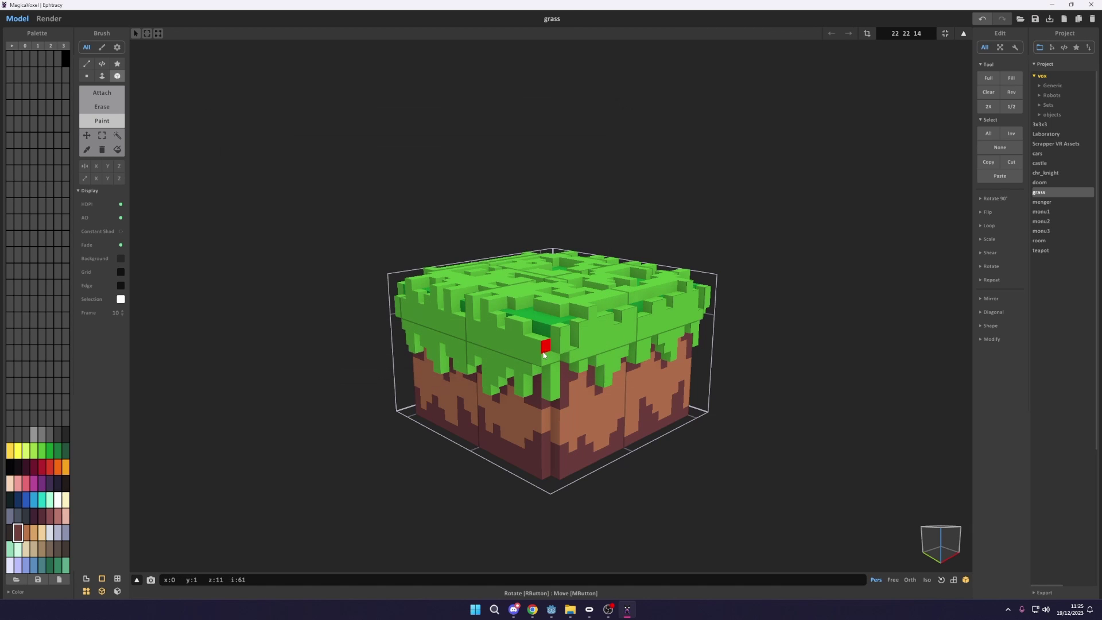
- Open the doom project, reopen grass, and reveal the available export formats
click(1046, 182)
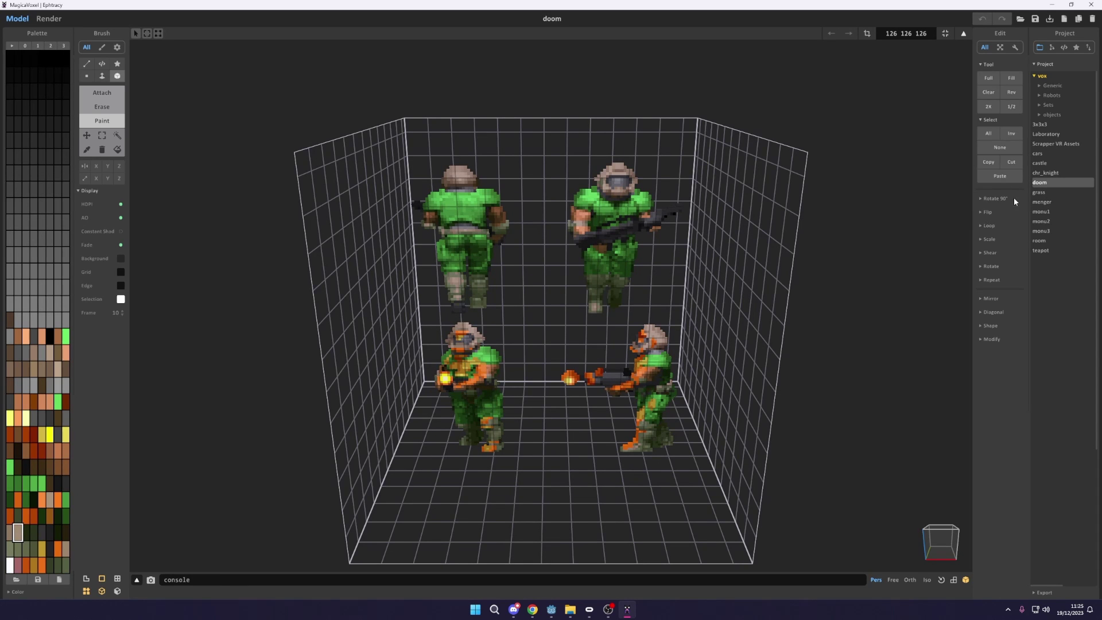
click(1037, 192)
click(1049, 592)
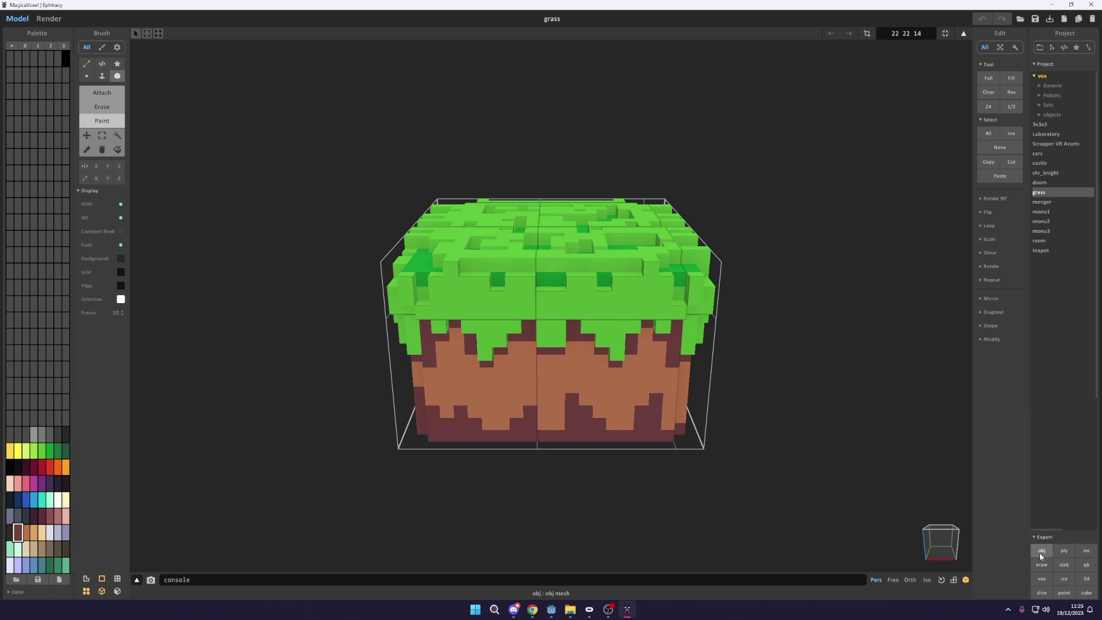
- Switch to Godot Engine and bring up the main_game scene
click(552, 610)
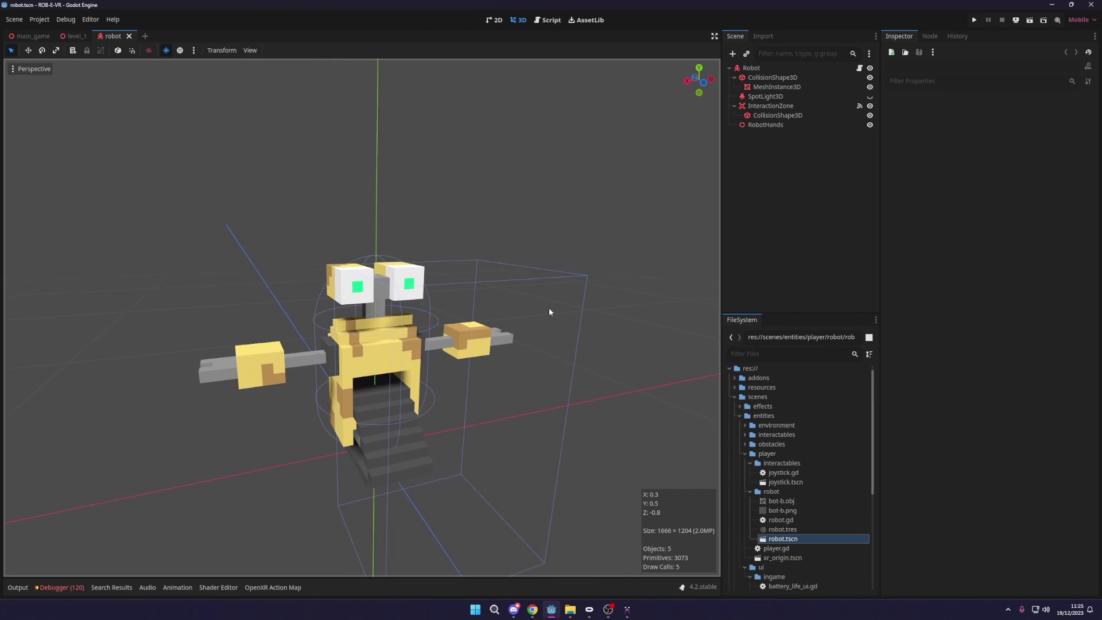
scroll(548, 310, up, 3)
click(16, 34)
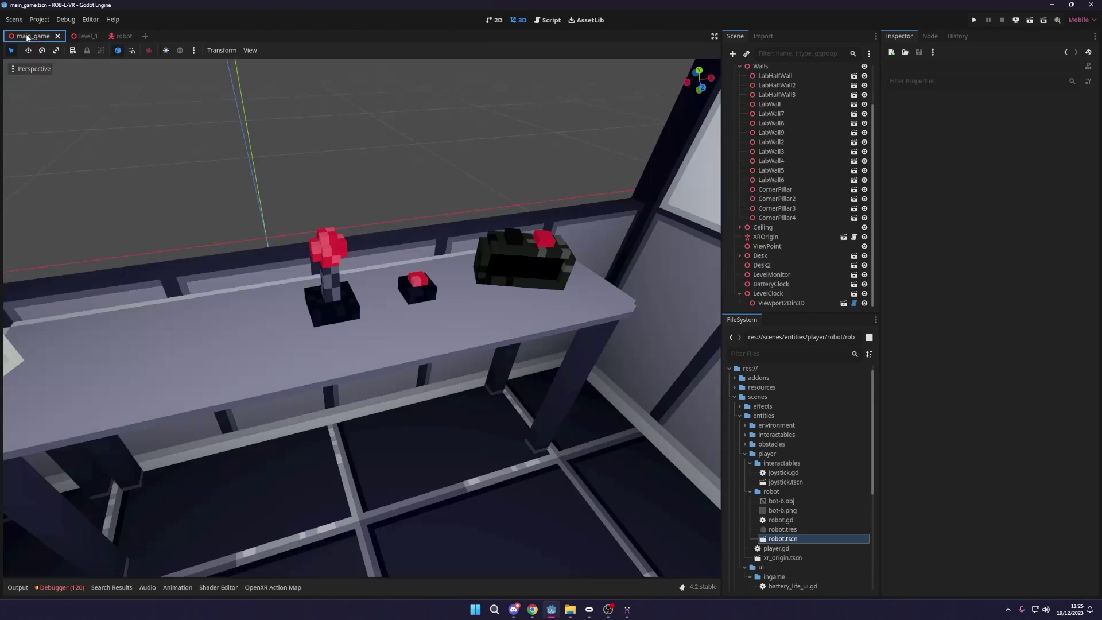
- Browse the project's environment, interactables and player folders to find the robot's model files
click(774, 479)
click(756, 464)
click(746, 453)
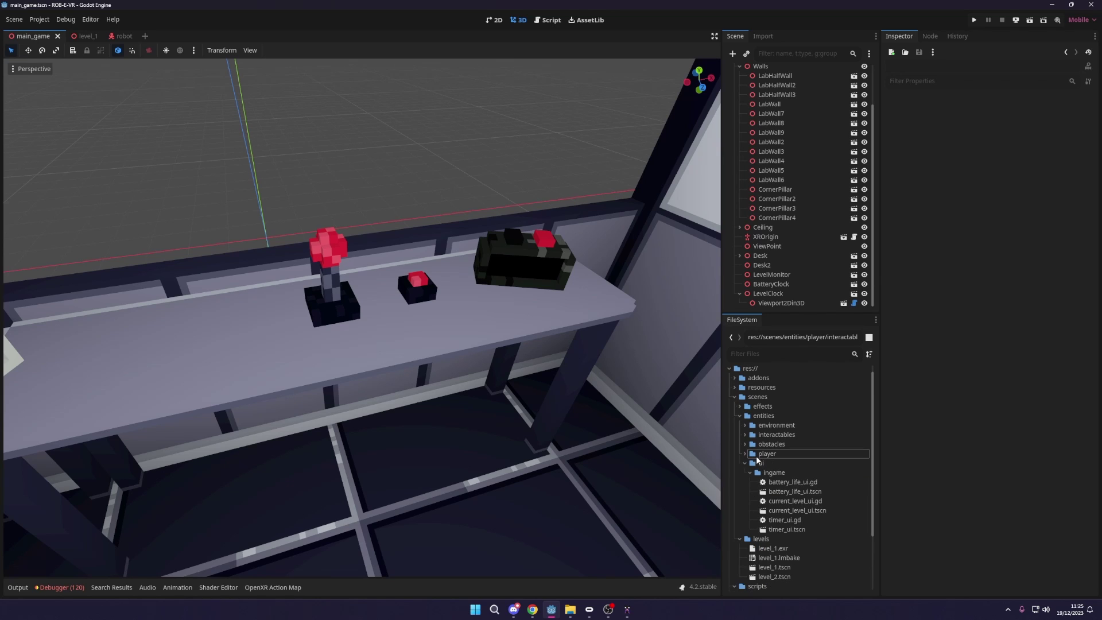
click(746, 463)
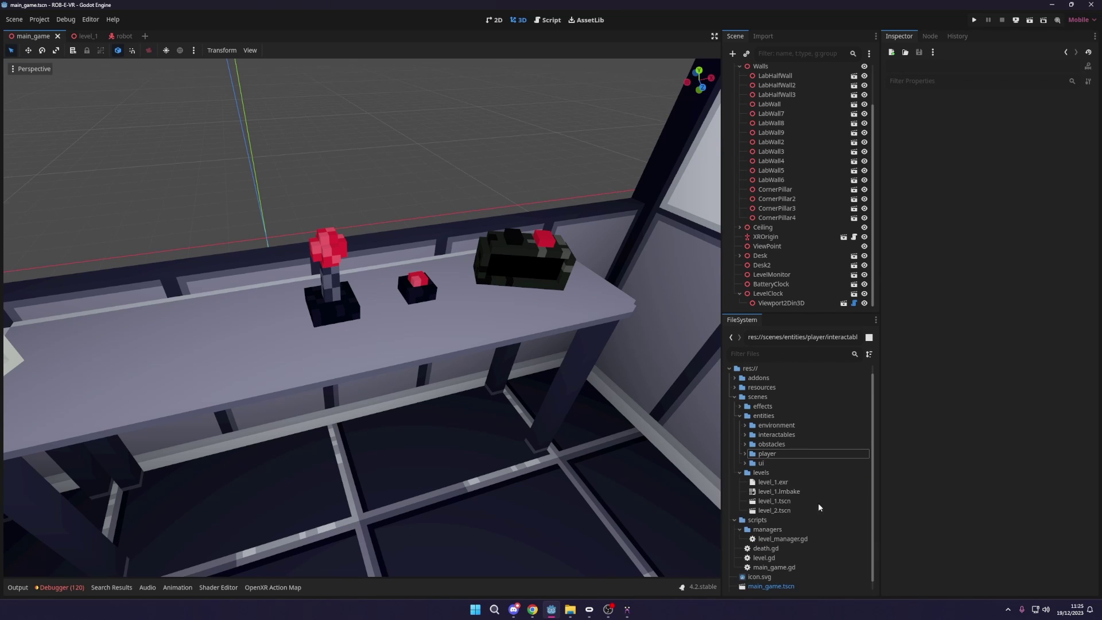
click(745, 435)
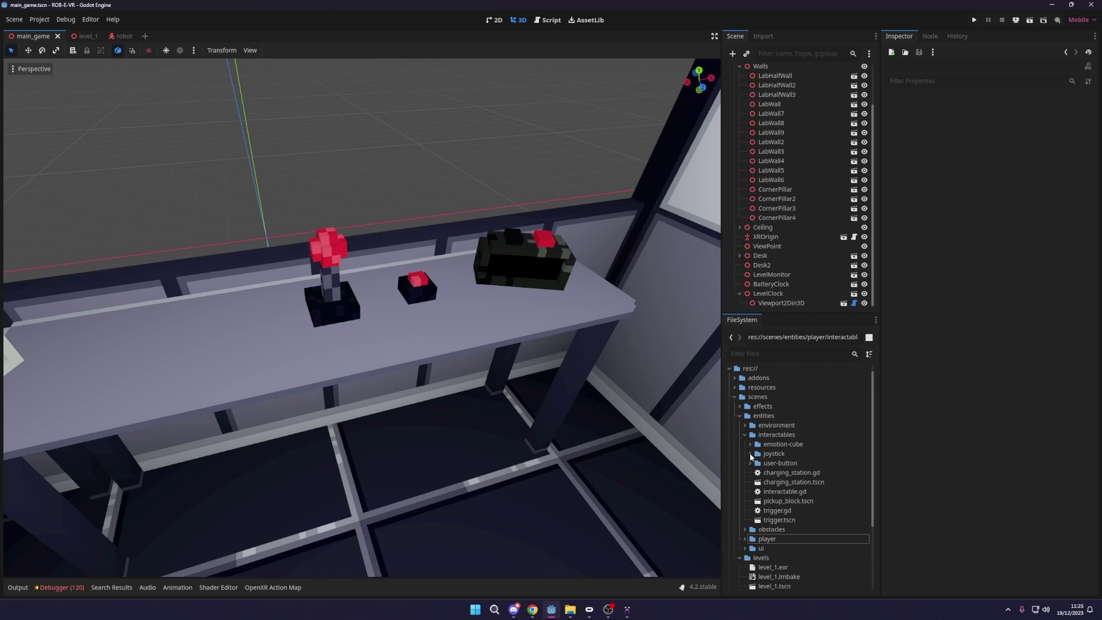
click(745, 425)
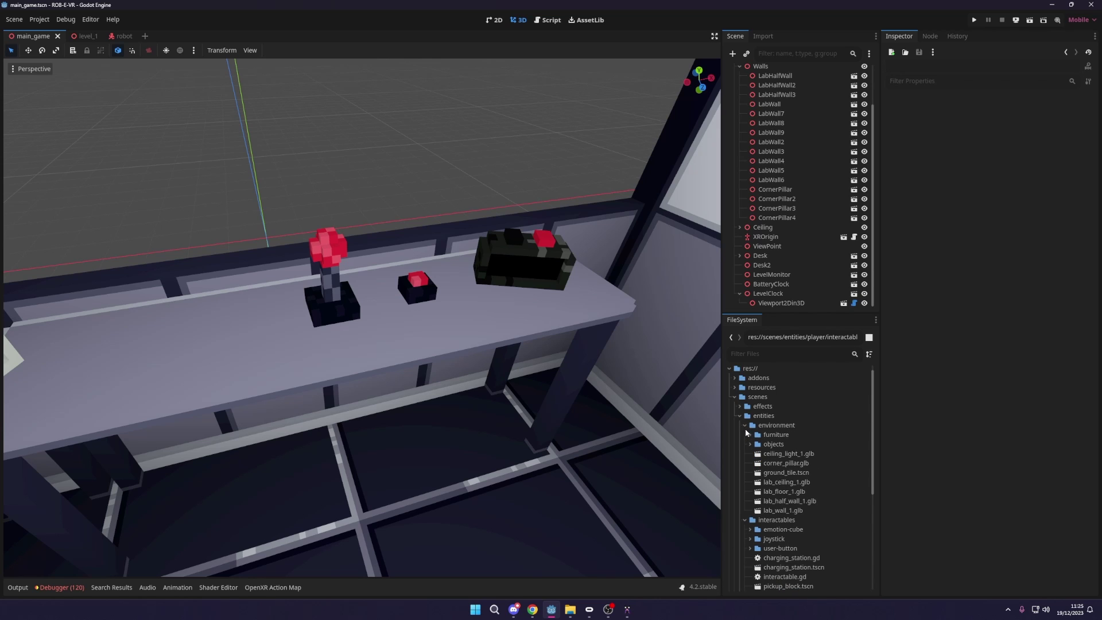
scroll(740, 539, down, 2)
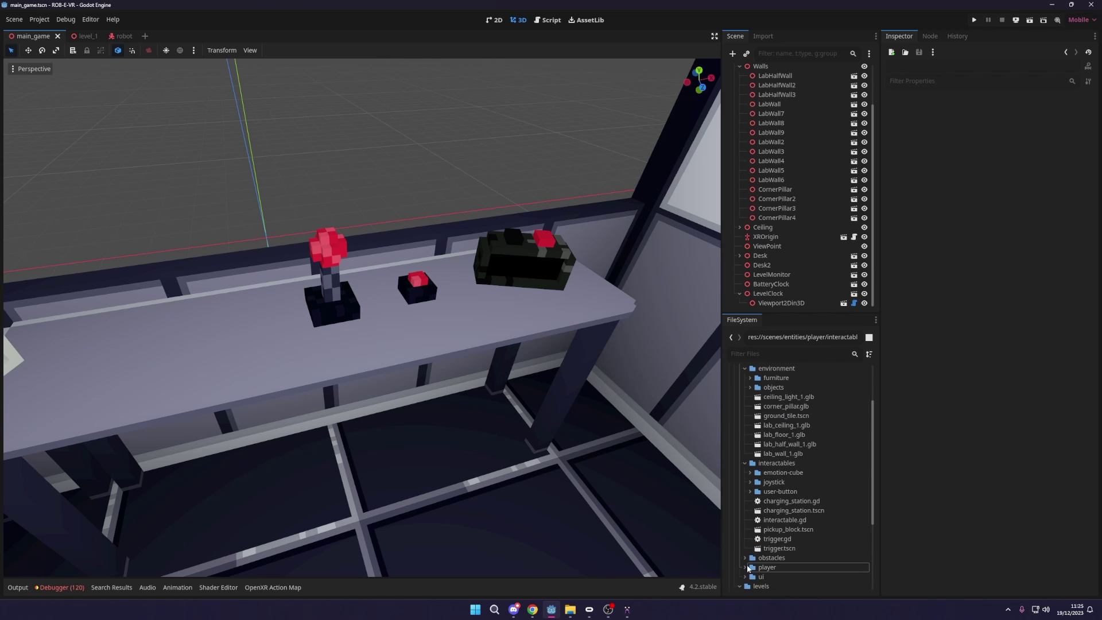
click(748, 567)
scroll(752, 545, down, 2)
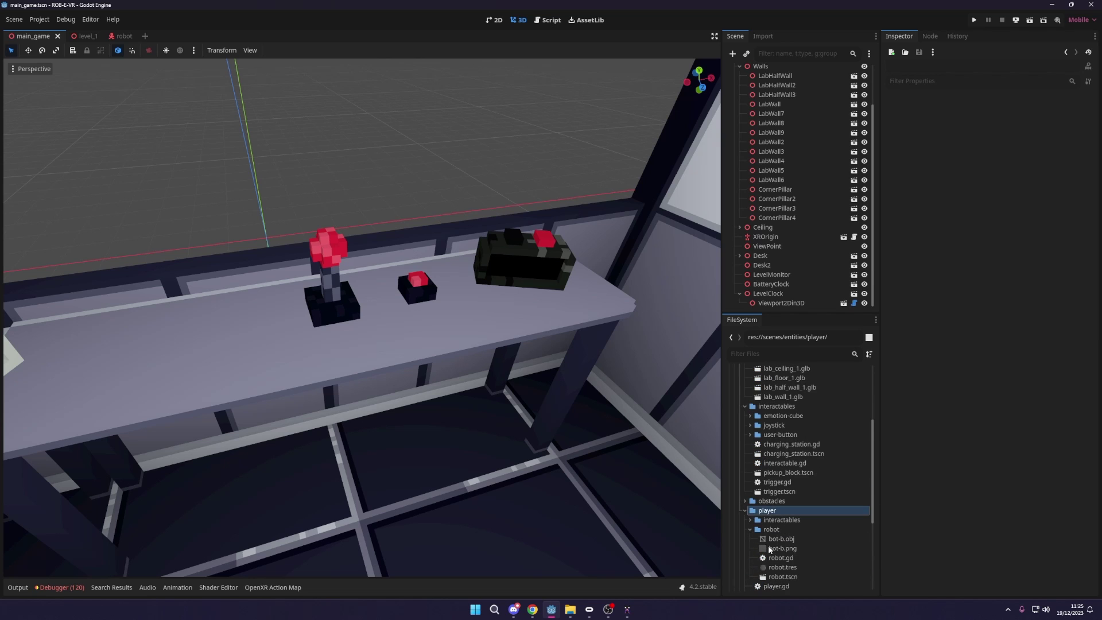
scroll(768, 545, down, 1)
- Inspect the robot's mesh bot-b.obj, texture bot-b.png and material robot.tres, rotating the mesh and material previews
click(791, 511)
double_click(789, 511)
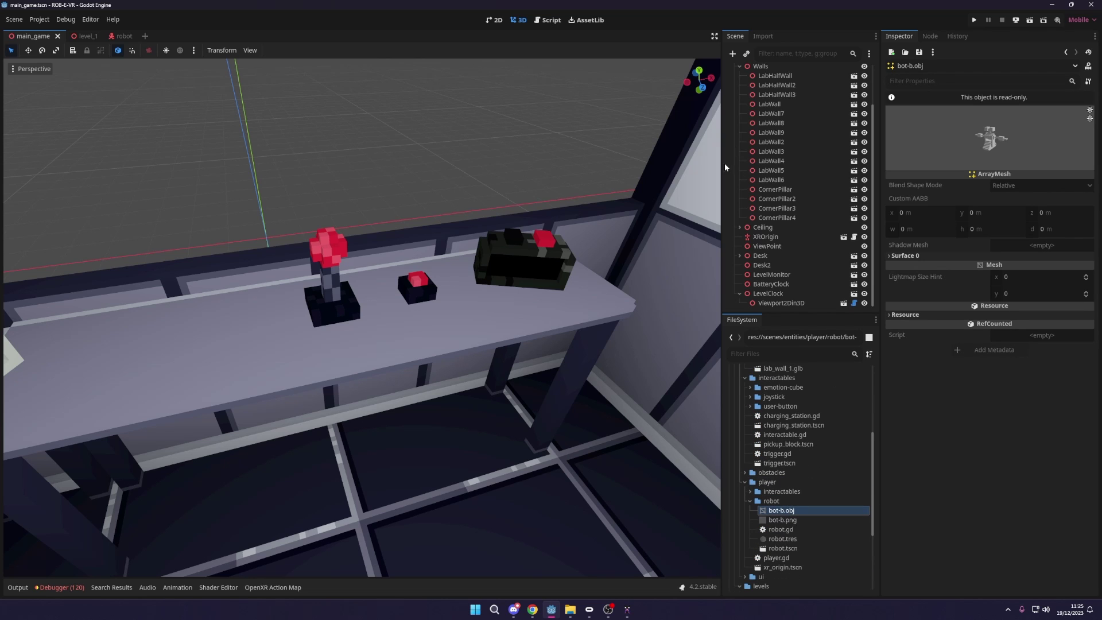
drag(1017, 140, 976, 144)
click(784, 521)
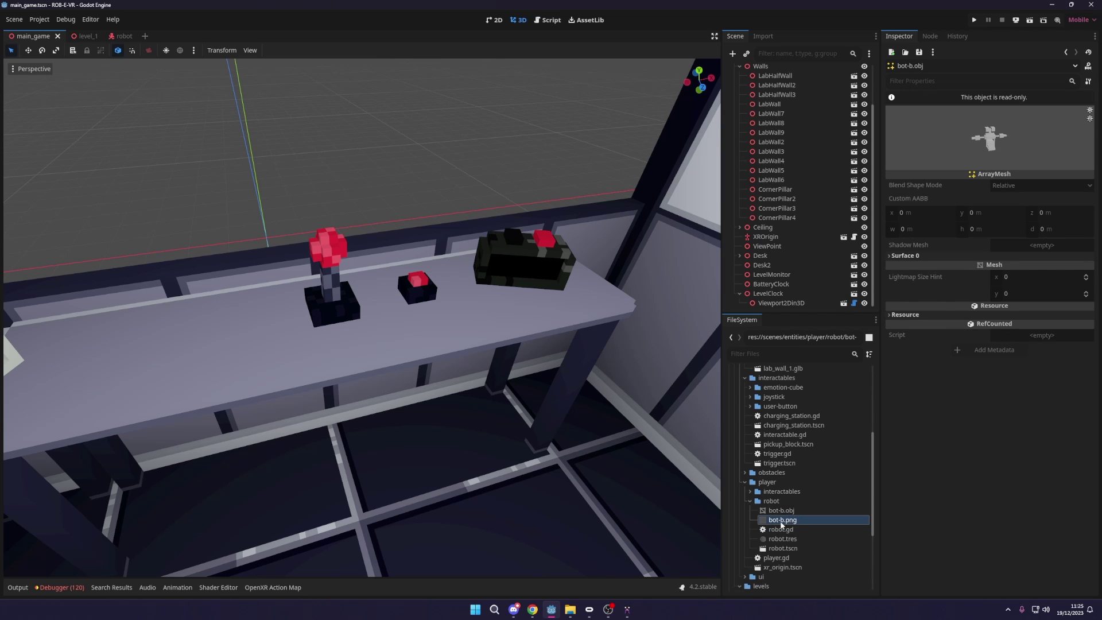
click(780, 539)
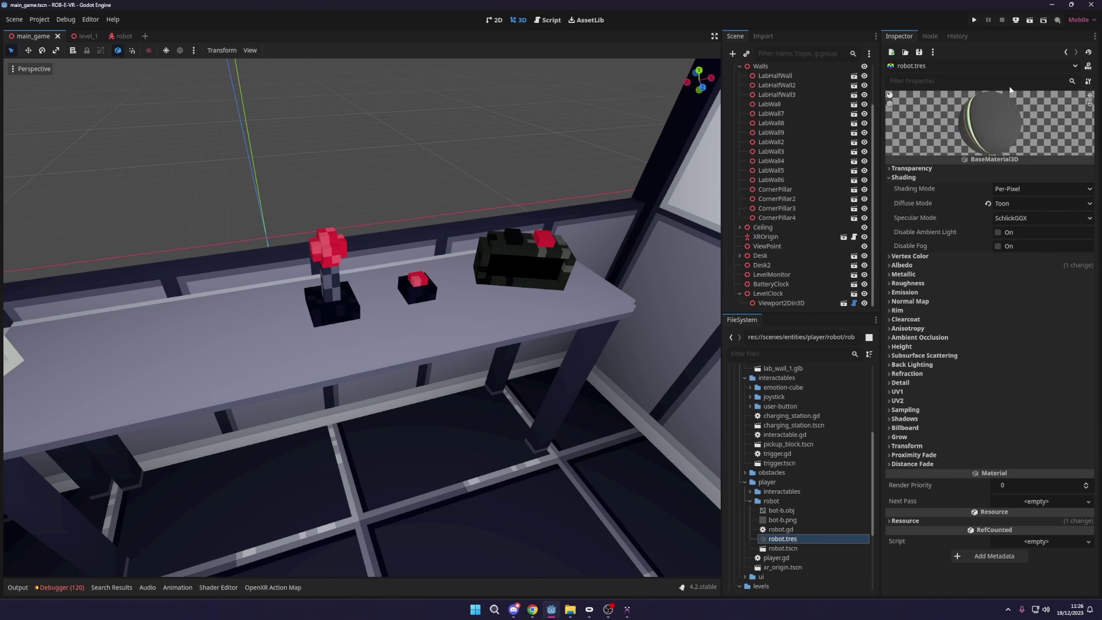
mouse_move(1079, 122)
mouse_down()
mouse_move(1007, 98)
mouse_move(1042, 130)
mouse_up()
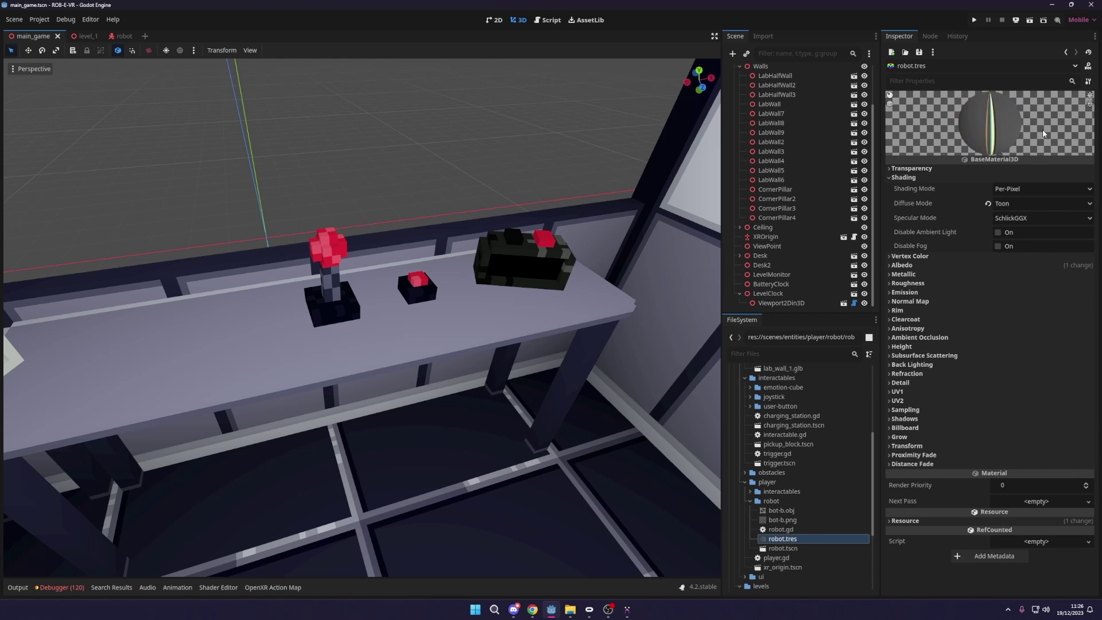
- Set the specular mode of the robot.tres material to Toon
click(1012, 219)
click(1019, 244)
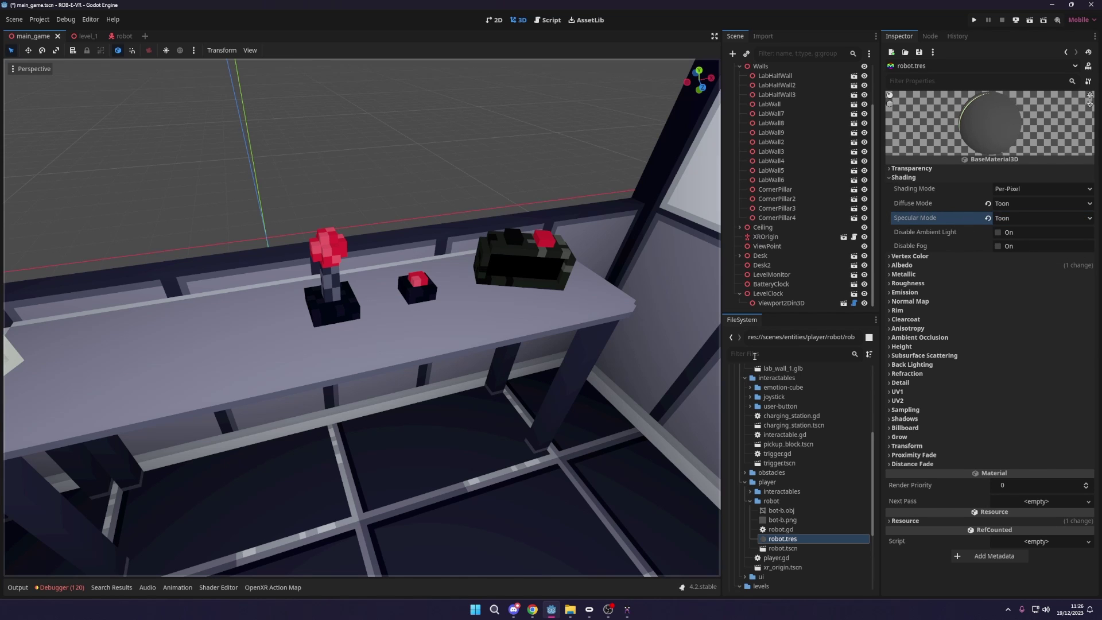
scroll(563, 430, up, 5)
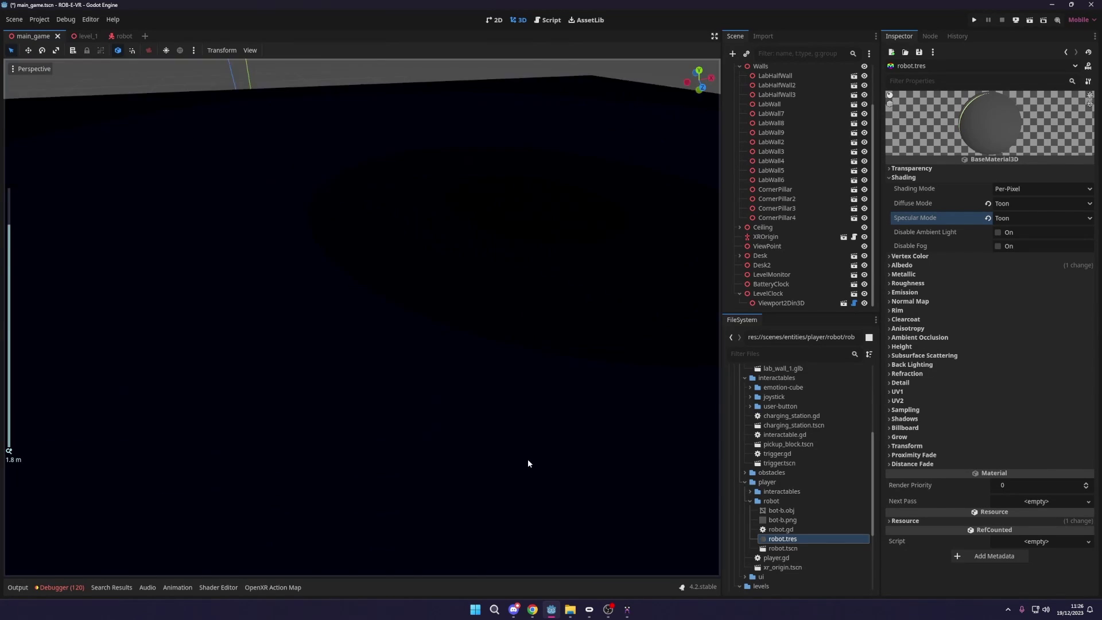
scroll(522, 442, down, 5)
scroll(514, 439, up, 5)
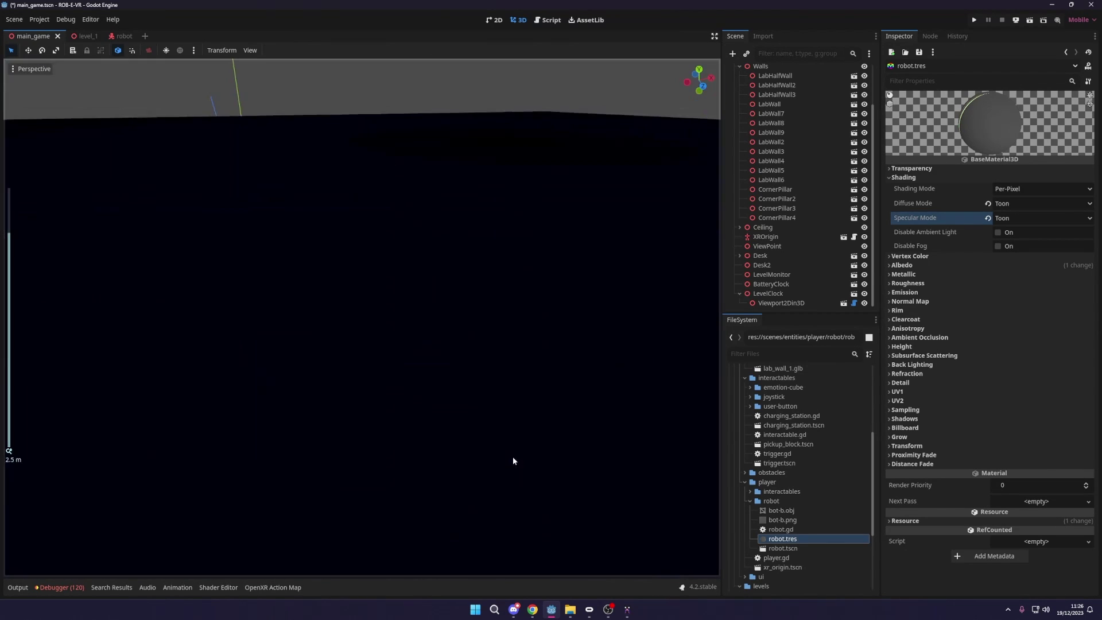
scroll(515, 436, down, 5)
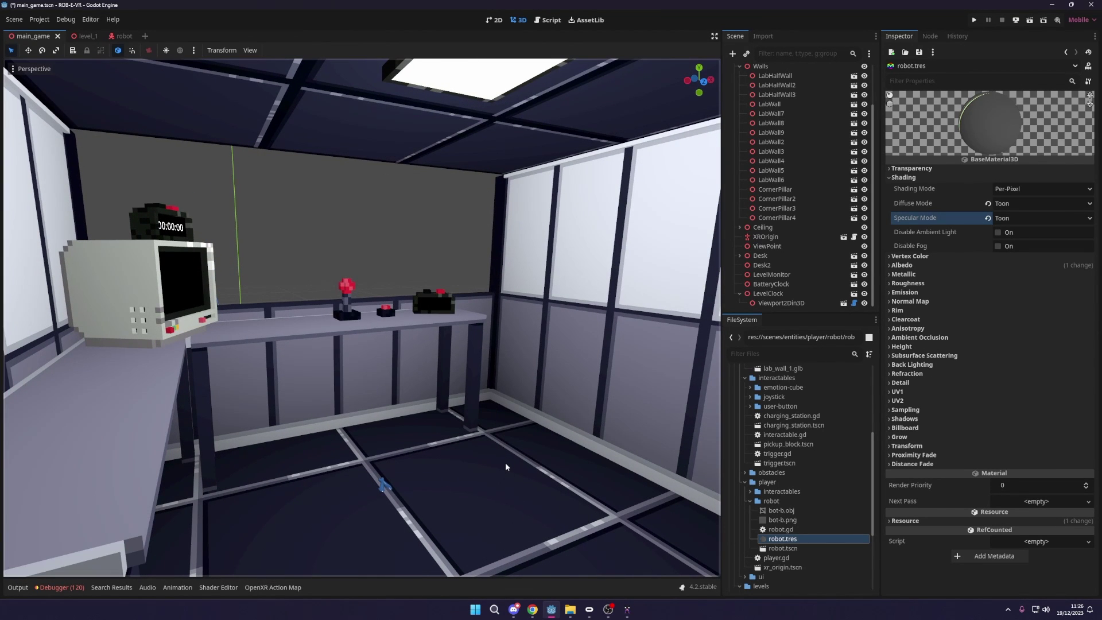
- Save the main_game scene with the robot material change
middle_drag(490, 481, 452, 474)
scroll(402, 492, up, 4)
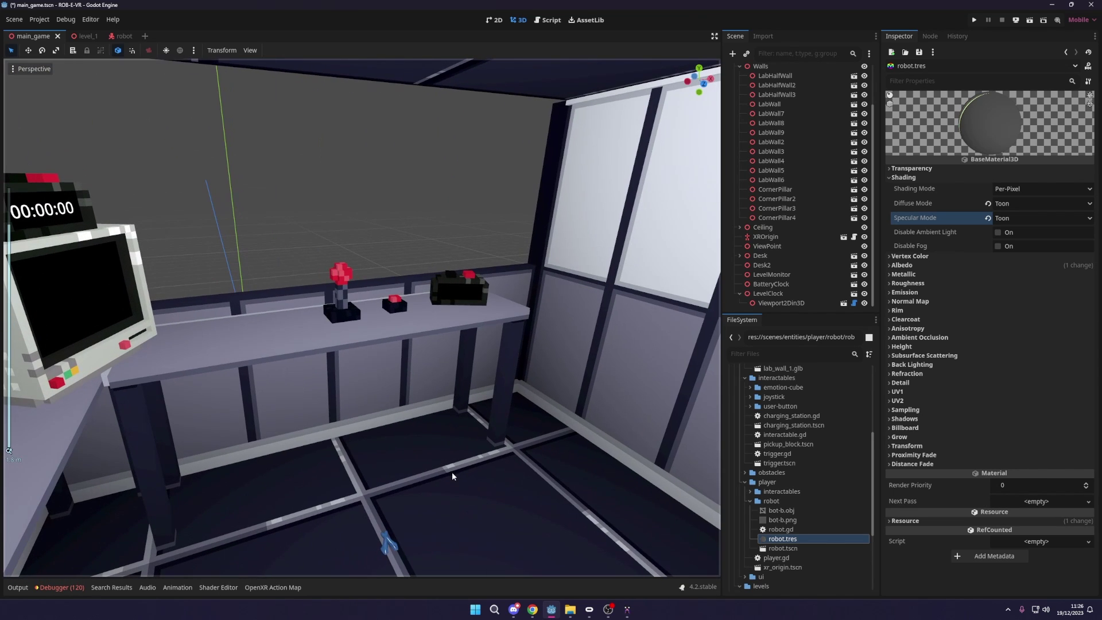
key(ctrl+s)
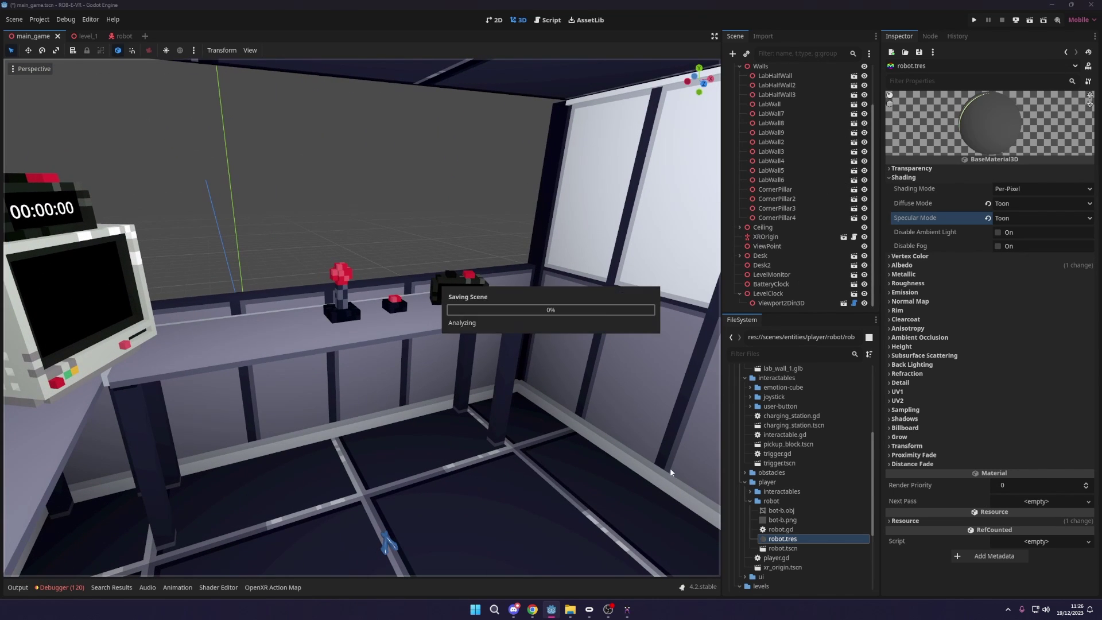
- Switch to MagicaVoxel and export the grass model as grass.obj into the MagicaVoxel export folder
key(alt+Tab)
click(1042, 551)
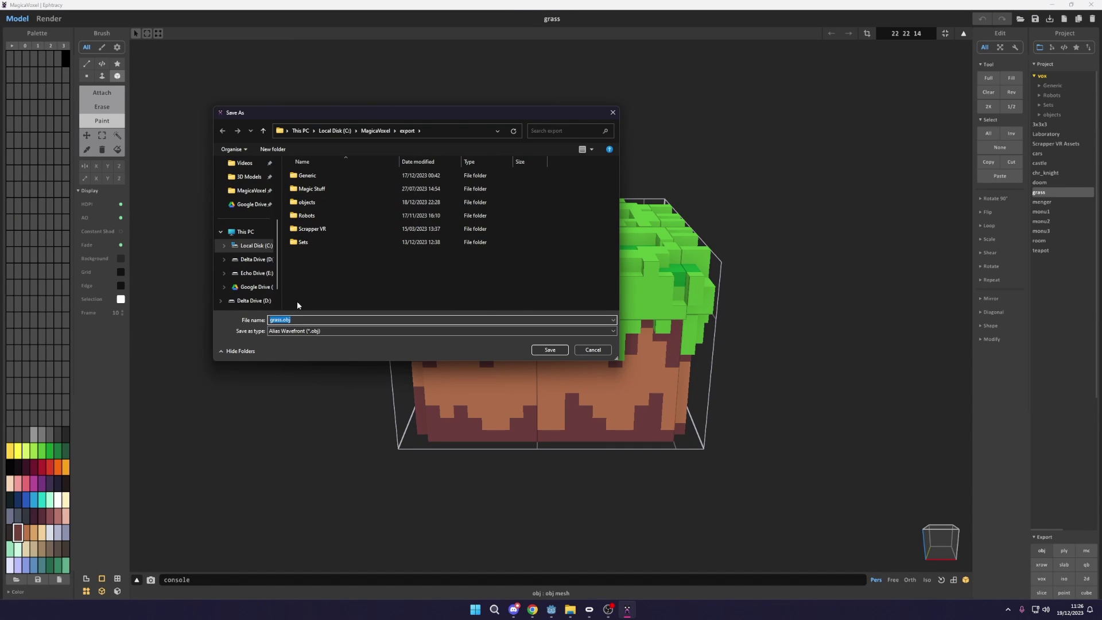
click(562, 351)
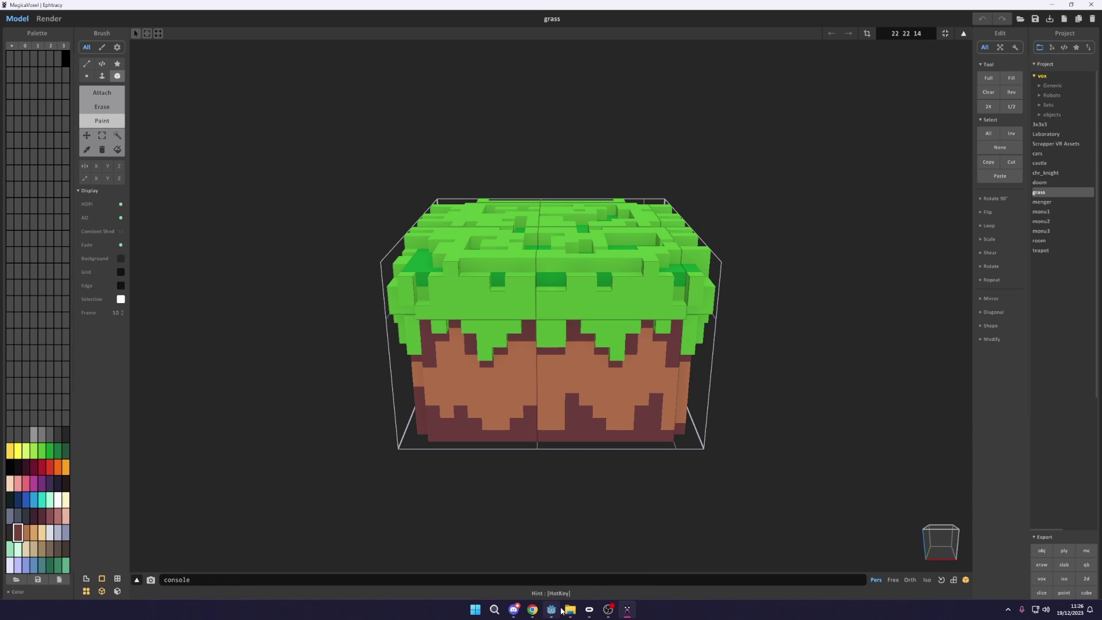
- Switch back to Godot Engine, collapse the environment, interactables and player folders, and select the entities folder
click(553, 615)
click(761, 380)
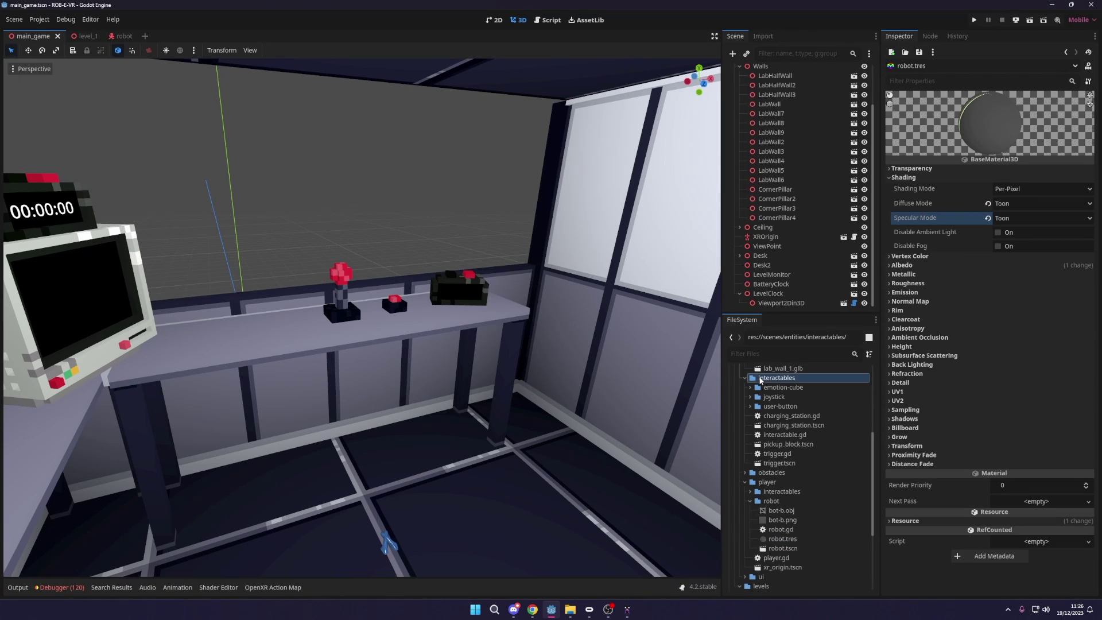
scroll(746, 482, up, 5)
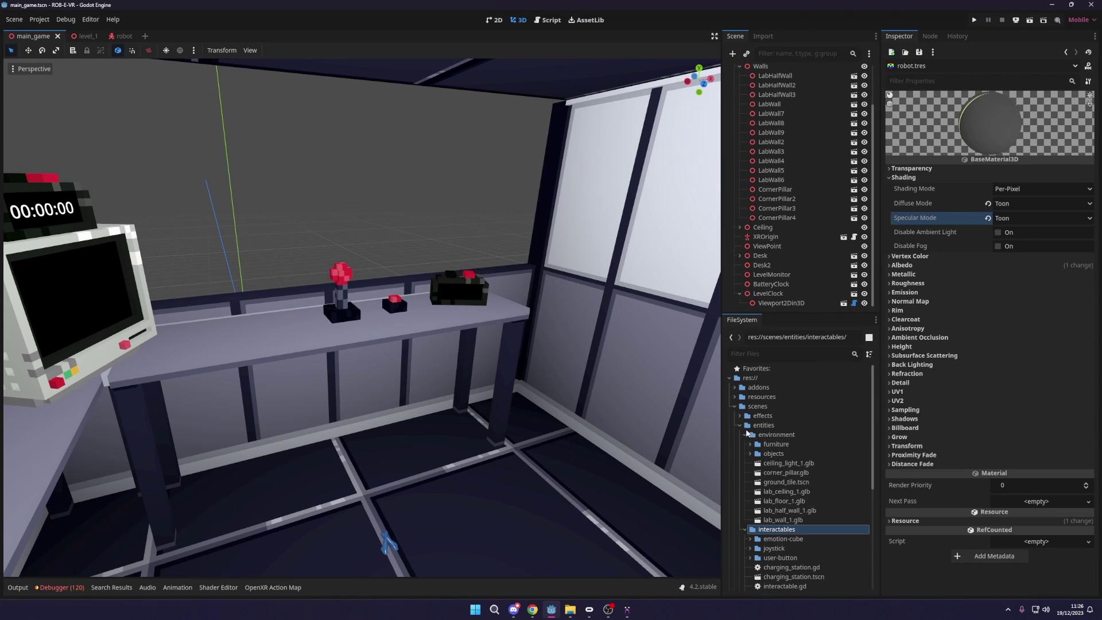
click(745, 434)
click(745, 444)
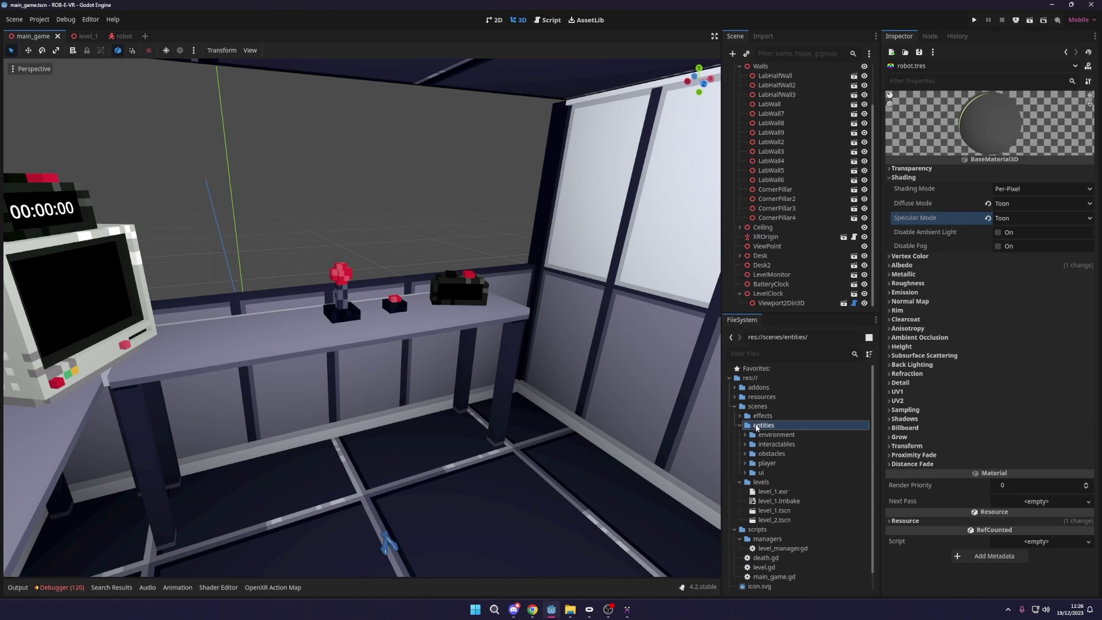
click(764, 425)
- Bring grass.obj from MagicaVoxel's export folder in File Explorer into the project's entities folder
mouse_move(570, 610)
click(651, 559)
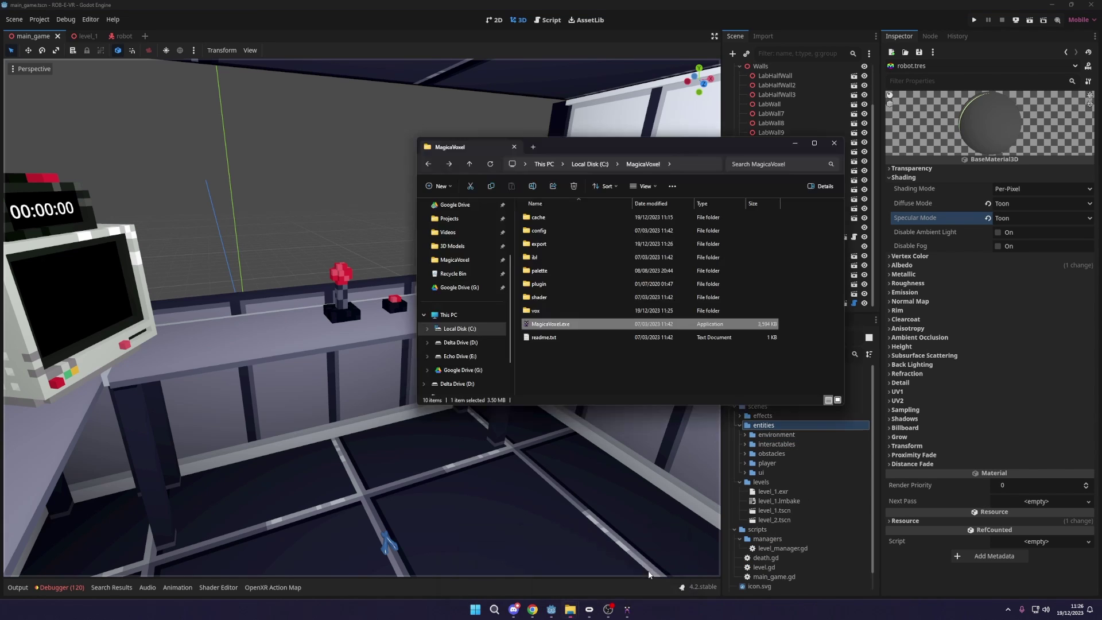
double_click(540, 244)
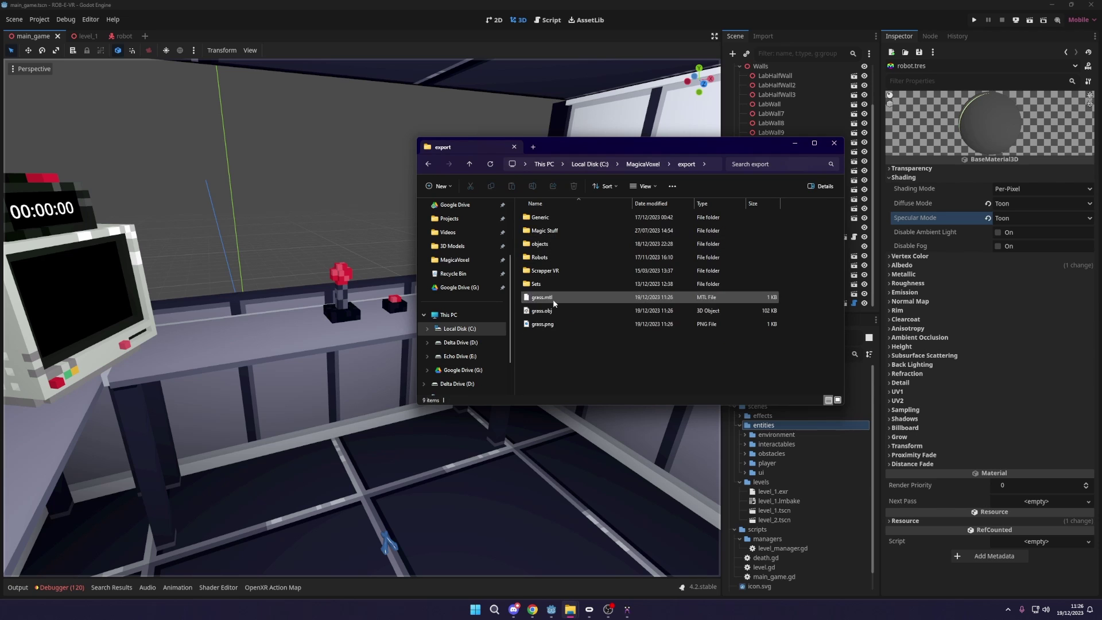
click(541, 315)
drag(637, 146, 356, 152)
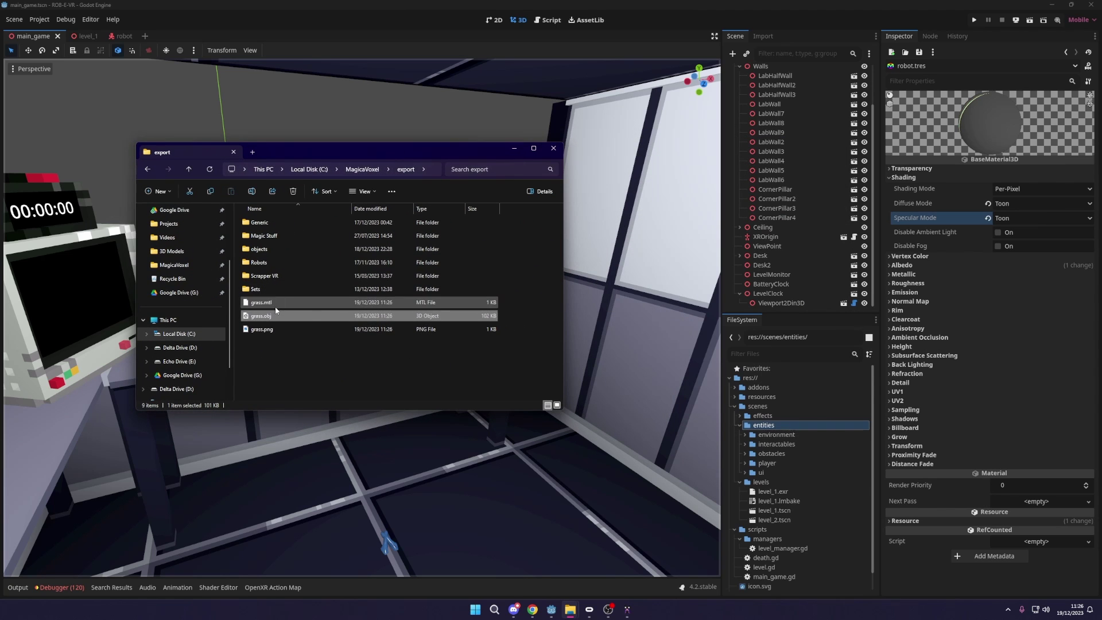
drag(275, 315, 765, 426)
- Place the grass.obj mesh in the main_game scene near the desk and select the placed block
drag(774, 471, 414, 408)
scroll(421, 406, down, 3)
mouse_move(425, 407)
middle_down()
mouse_move(369, 383)
mouse_move(490, 406)
mouse_move(424, 403)
middle_up()
scroll(373, 328, up, 5)
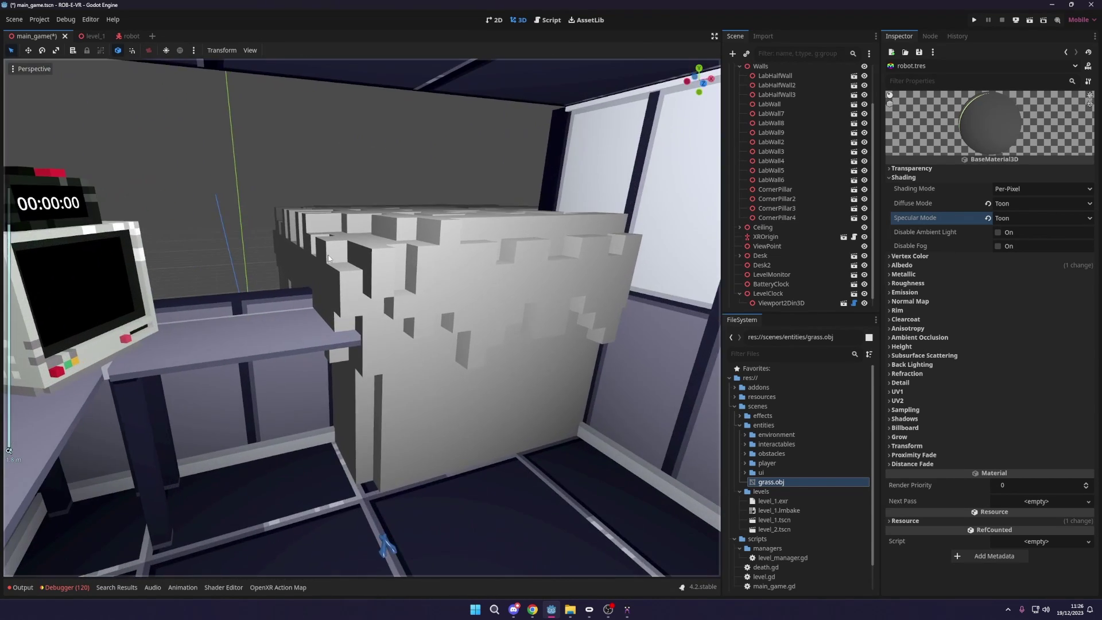
scroll(435, 220, down, 4)
middle_drag(437, 220, 415, 229)
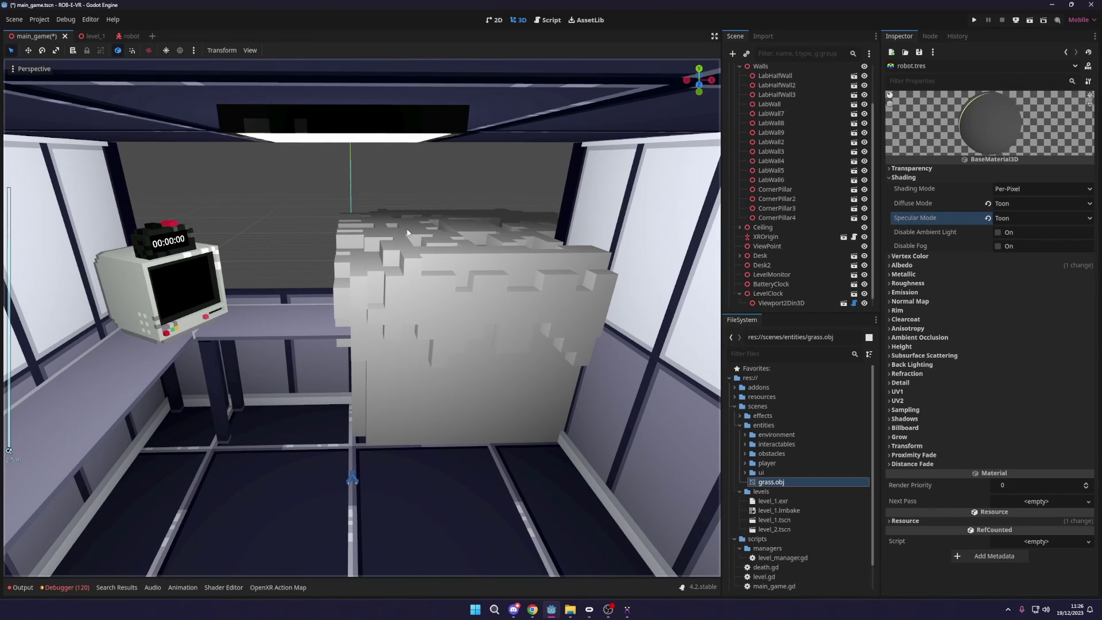
click(425, 247)
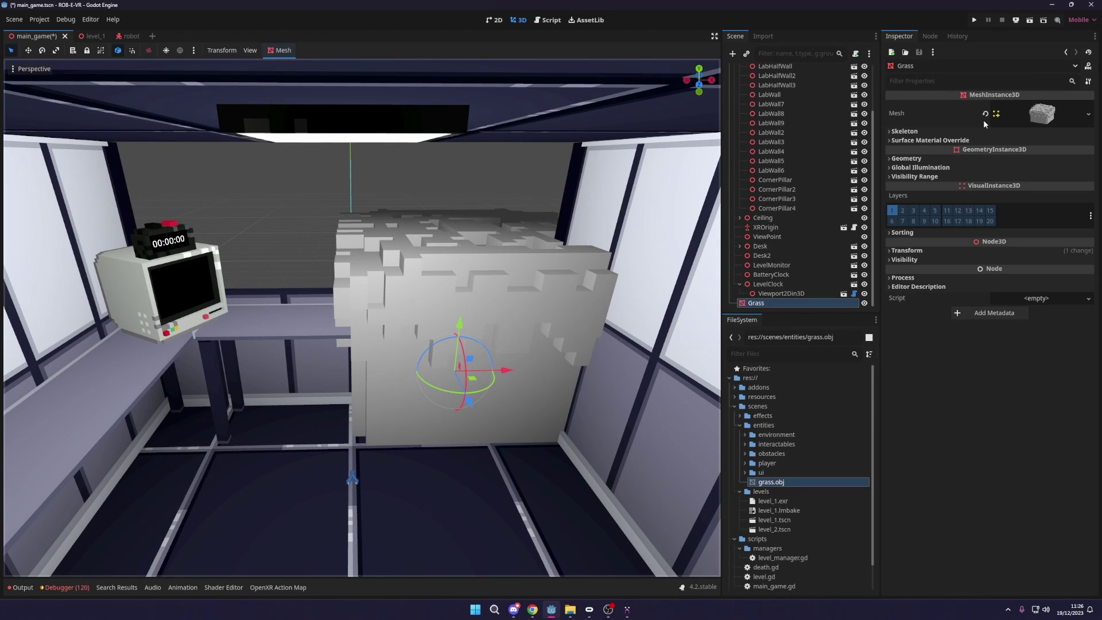
- Reimport grass.obj with its mesh scale set to 0.25 on x, y and z
double_click(771, 482)
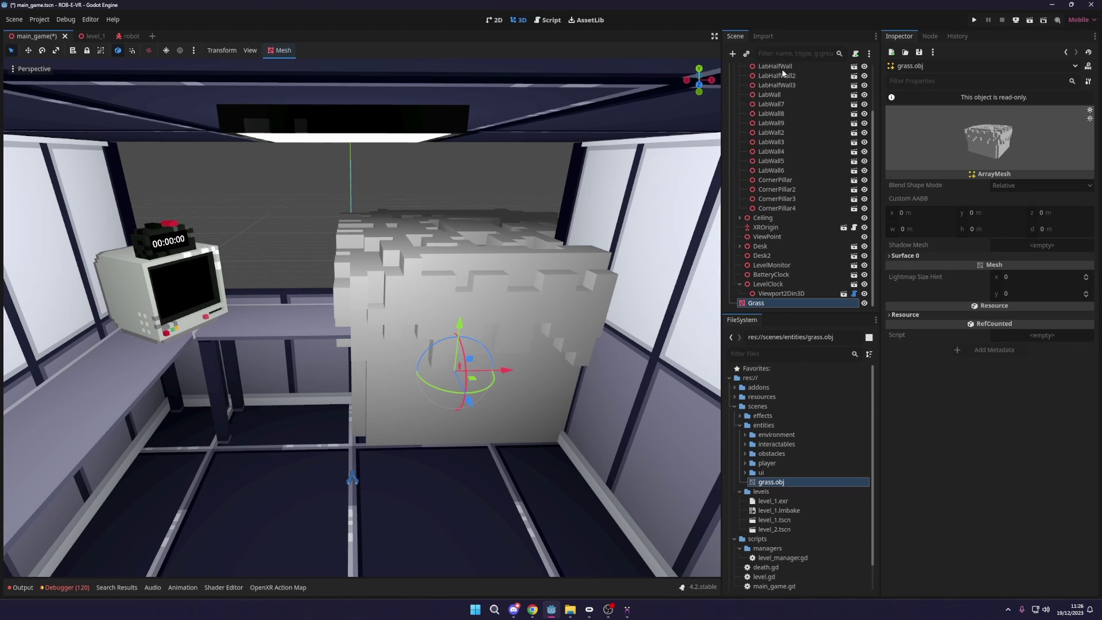
click(763, 36)
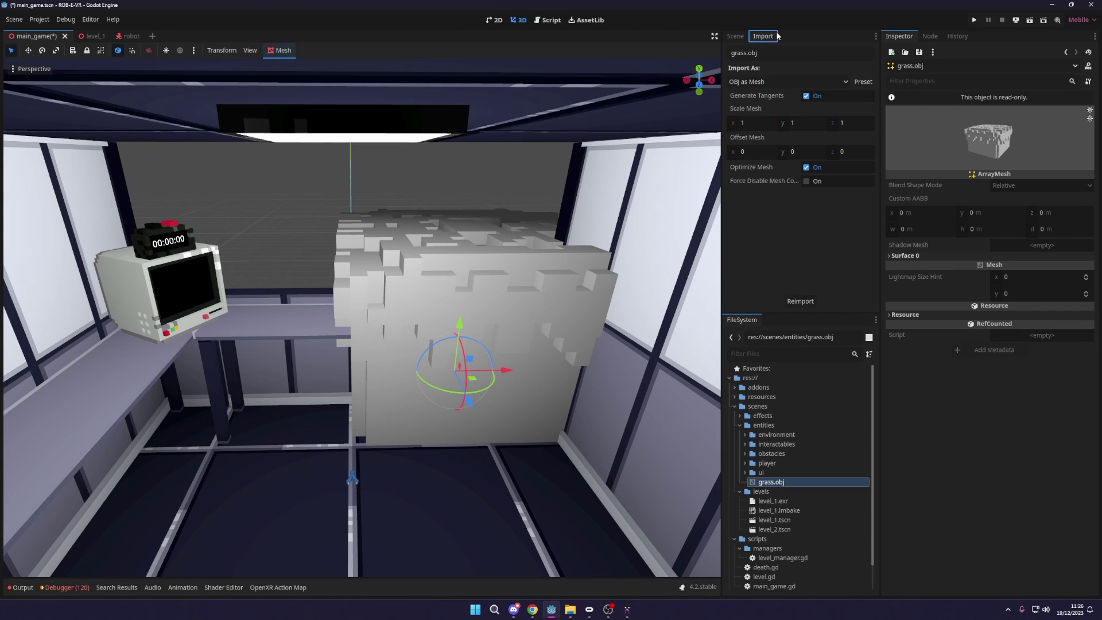
click(756, 123)
text(0.25)
key(Return)
click(794, 123)
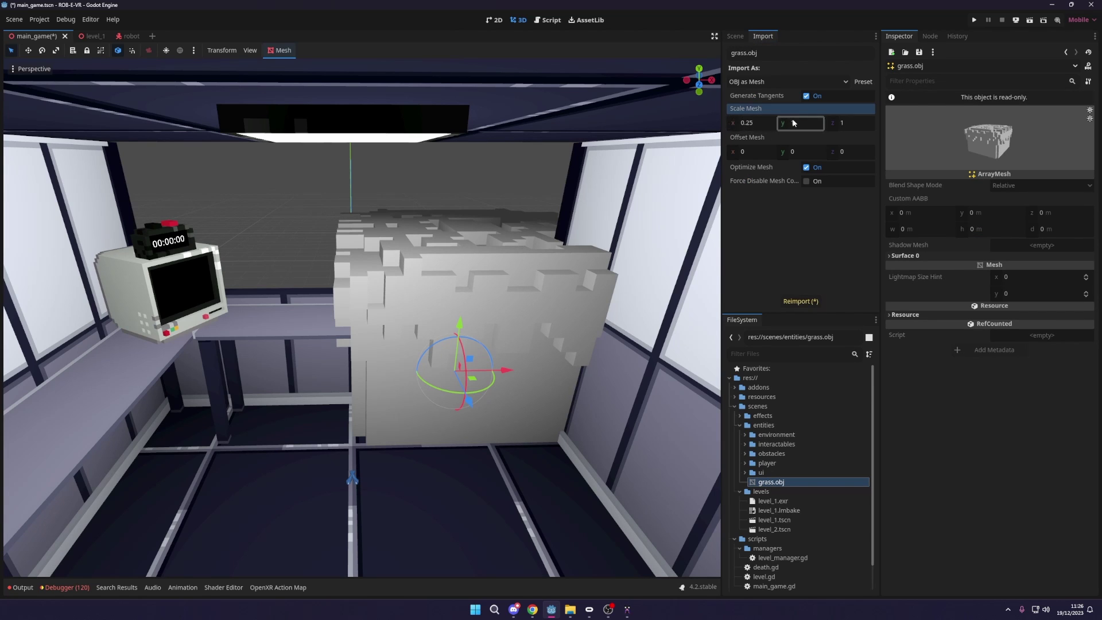
text(0.25)
key(Tab)
text(0.25)
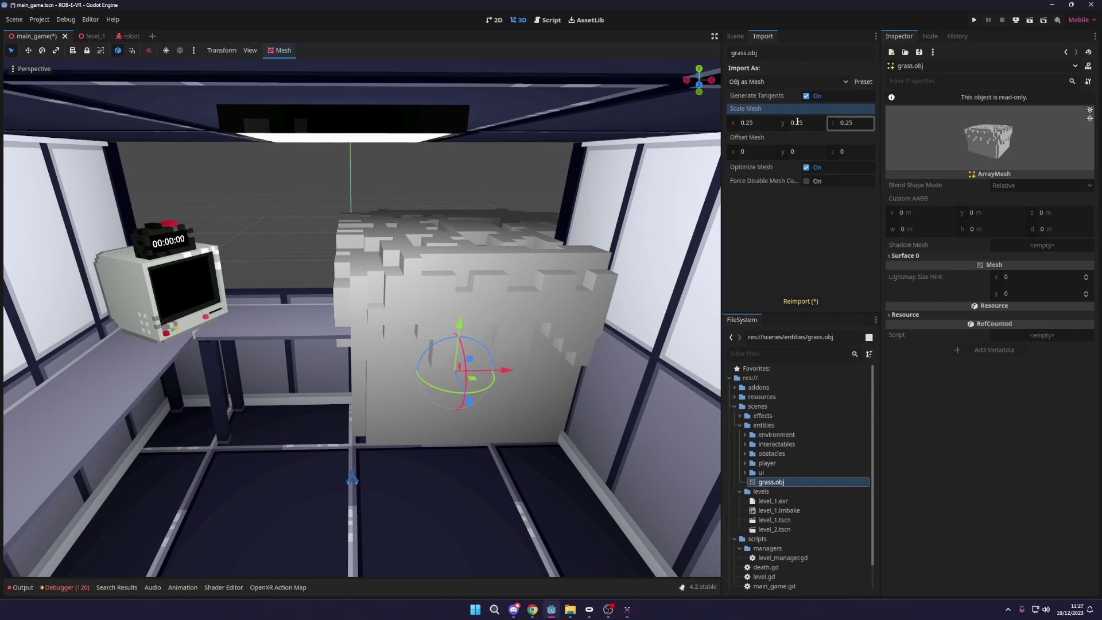
mouse_move(461, 277)
middle_down()
mouse_move(519, 279)
mouse_move(461, 270)
middle_up()
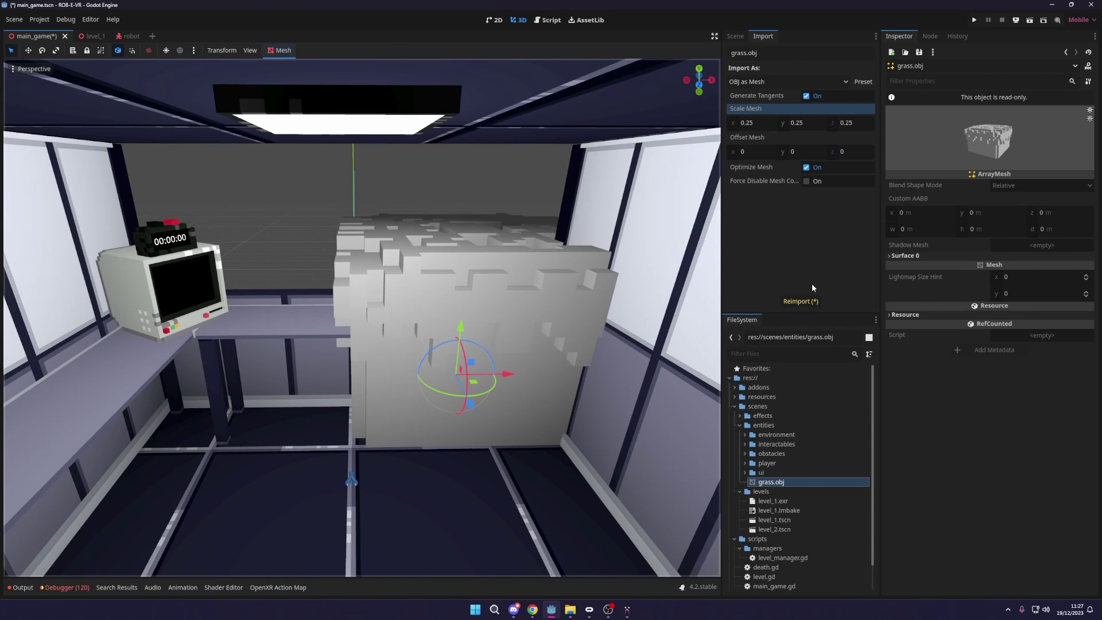
click(811, 302)
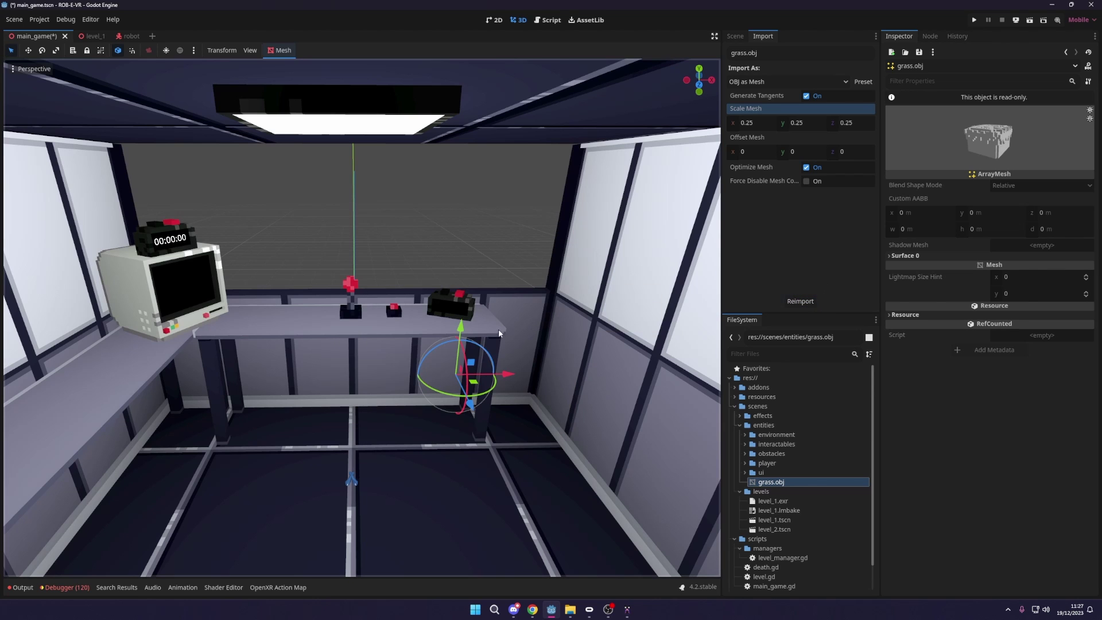
- Raise the grass block above the desk and view it up close
drag(462, 336, 469, 228)
middle_drag(468, 264, 554, 276)
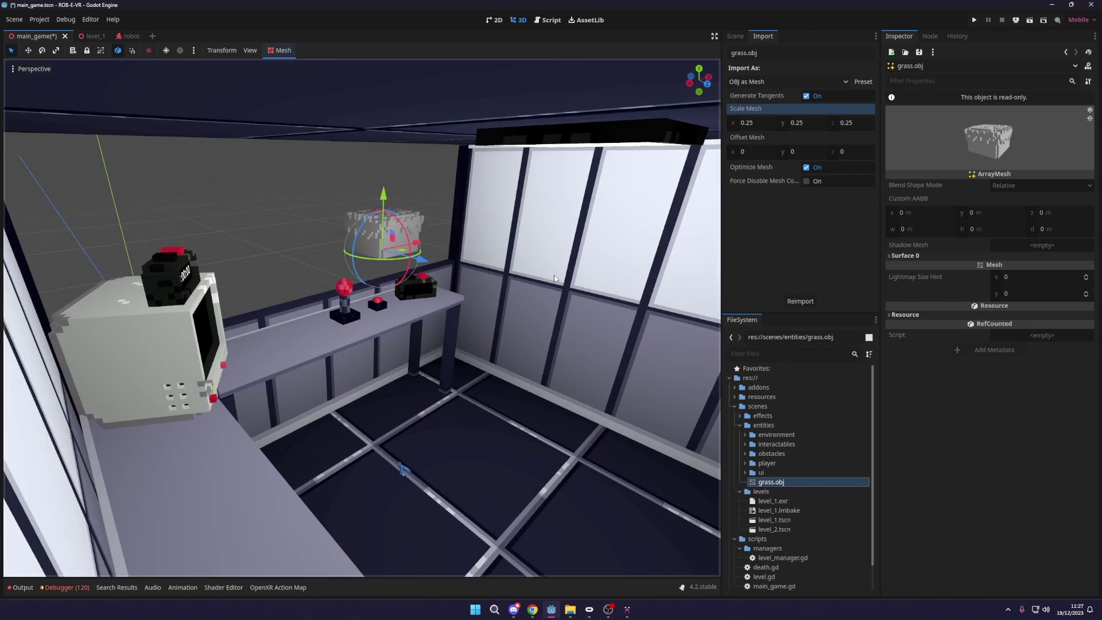
scroll(344, 225, up, 5)
middle_drag(343, 224, 439, 372)
scroll(459, 342, up, 5)
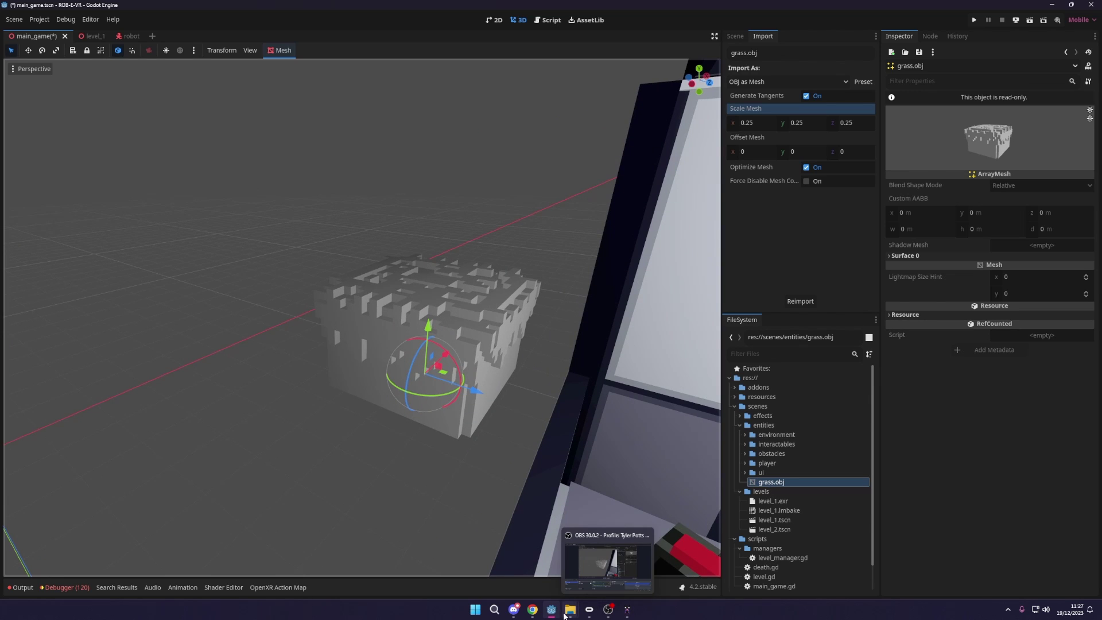
- Bring grass.png from the MagicaVoxel export folder into the project's entities folder
mouse_move(570, 610)
click(584, 531)
click(265, 328)
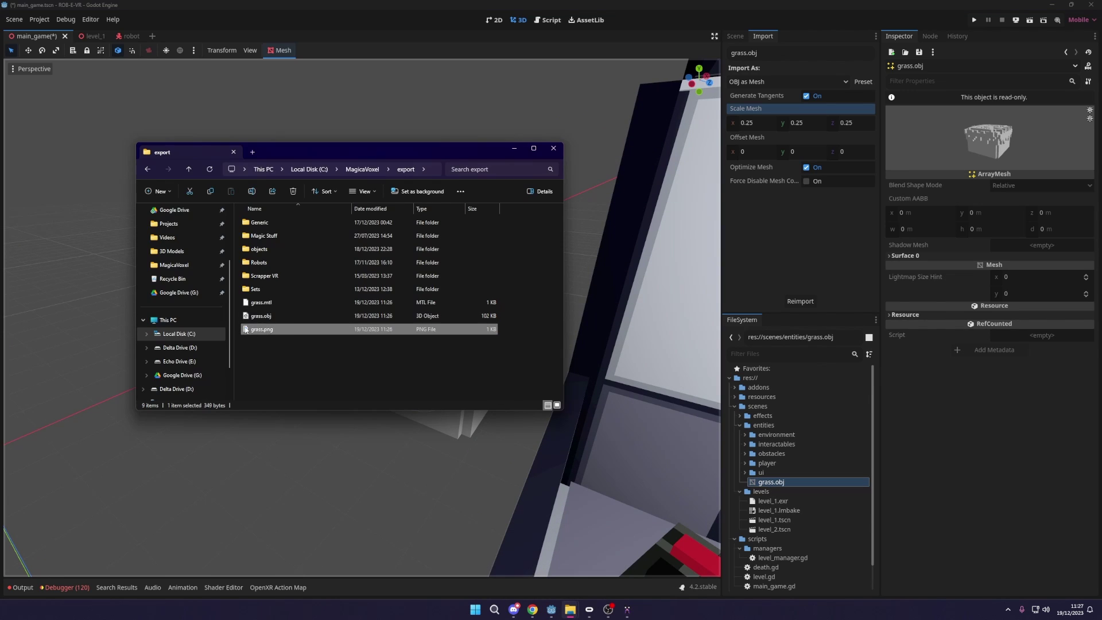
click(826, 510)
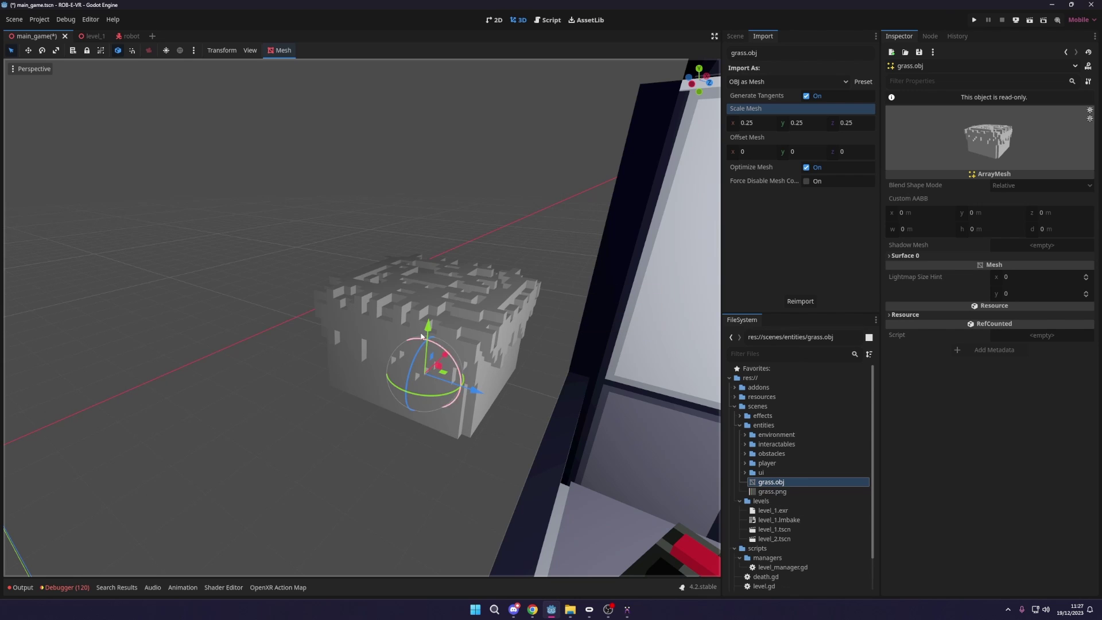
- Apply the grass.png texture to the grass block in the scene and look at it from several sides
click(794, 492)
drag(795, 491, 424, 337)
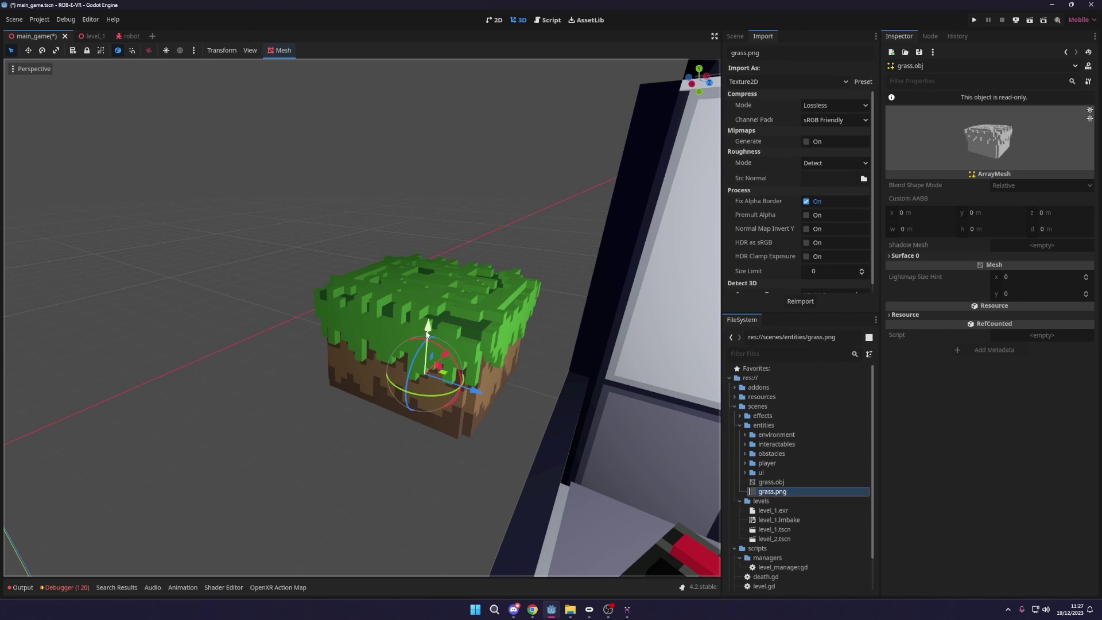
middle_drag(512, 352, 562, 406)
drag(563, 403, 345, 405)
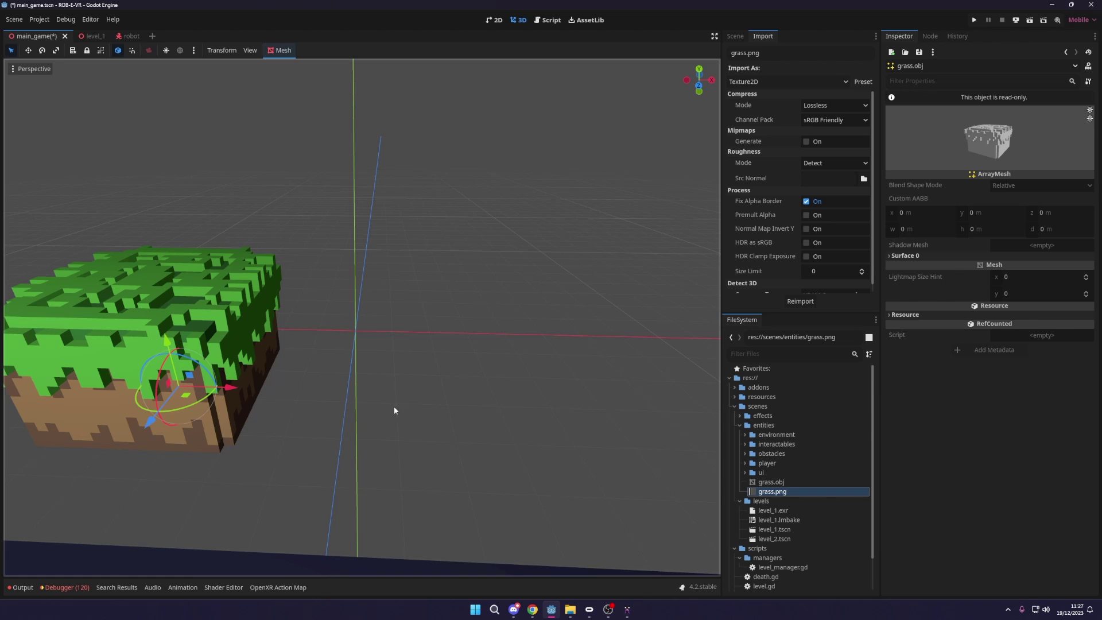
scroll(394, 407, down, 4)
middle_drag(335, 366, 369, 272)
scroll(379, 293, down, 3)
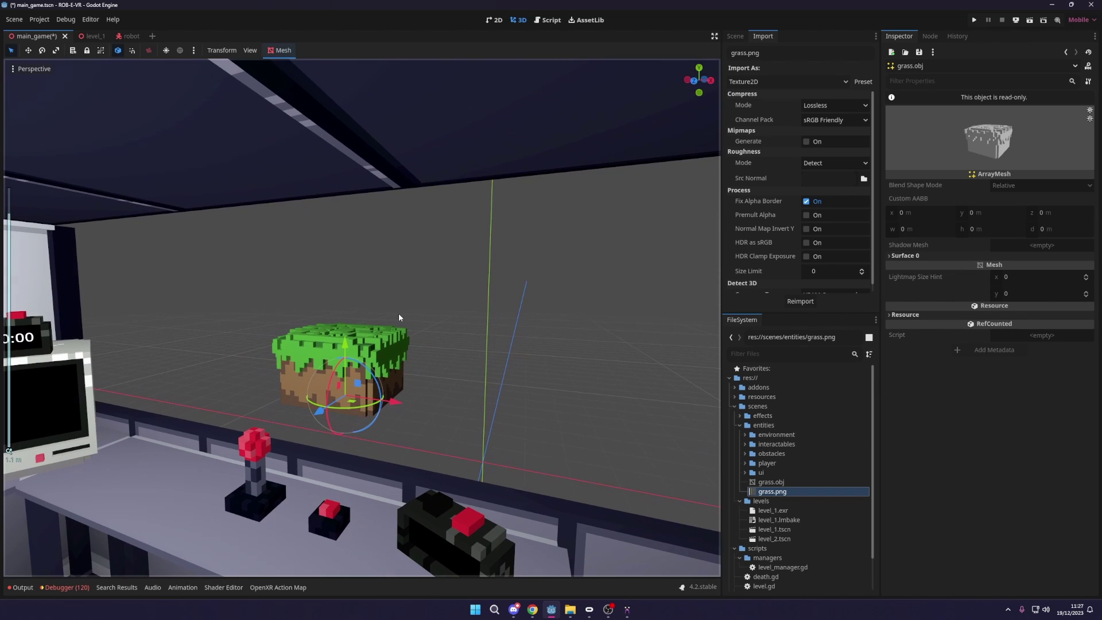
- Delete grass.obj and grass.png from the project's entities folder
click(382, 349)
ctrl+click(771, 482)
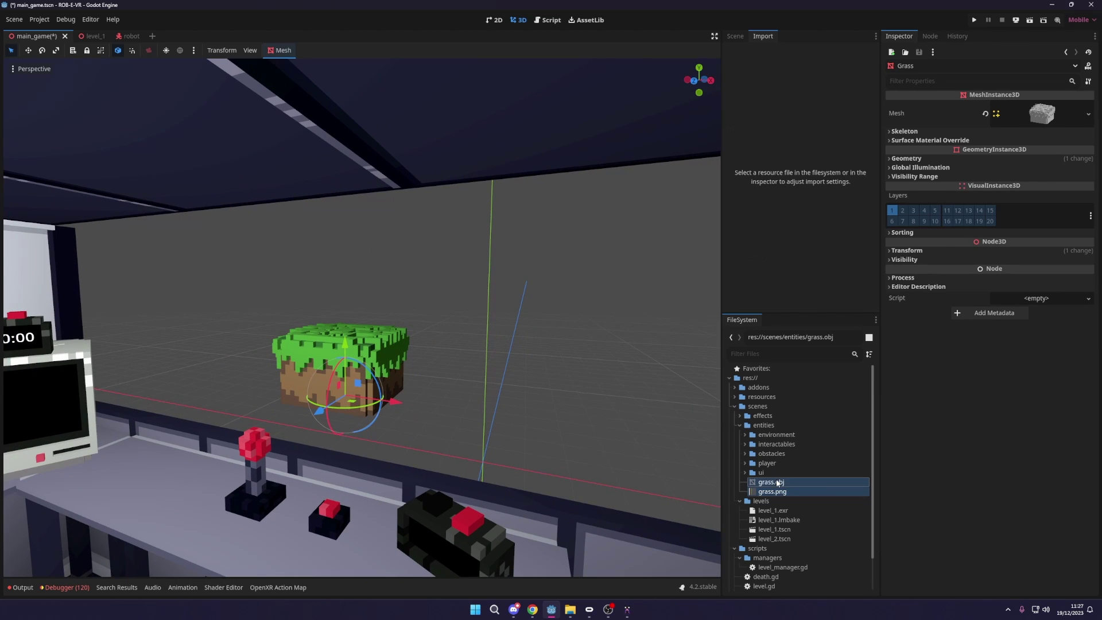
key(Delete)
key(Return)
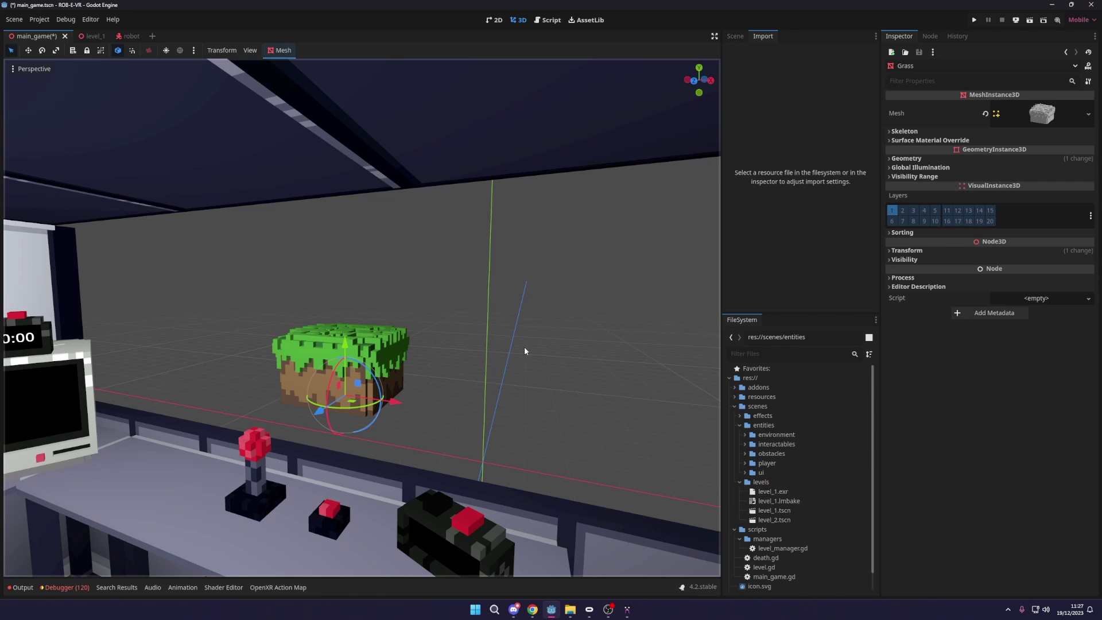
- Delete the Grass node from the main_game scene and save the scene
click(727, 37)
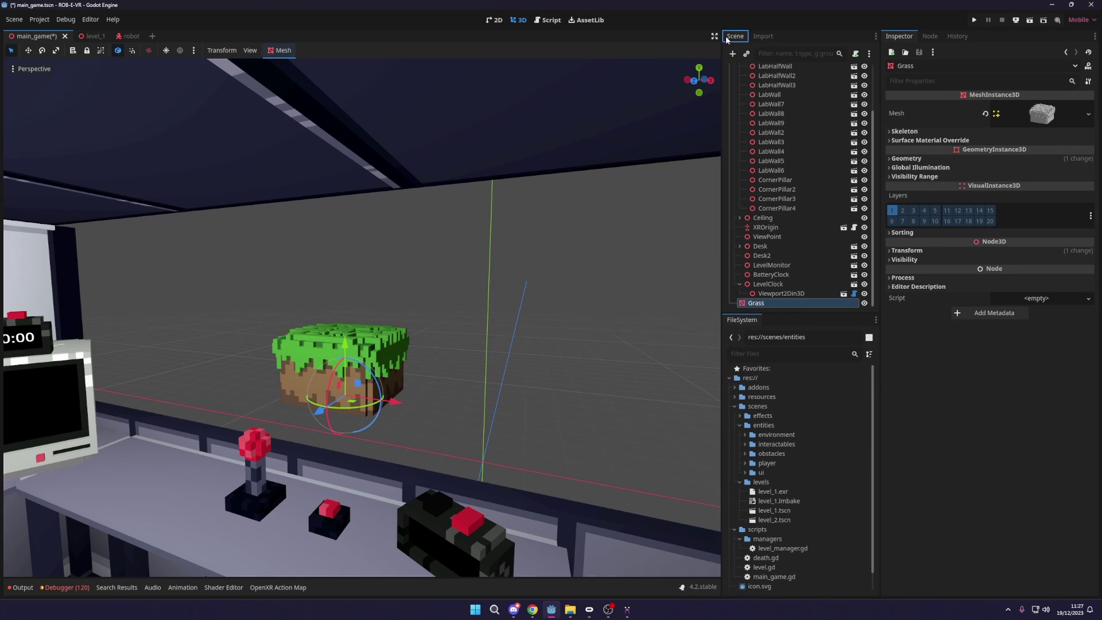
key(Delete)
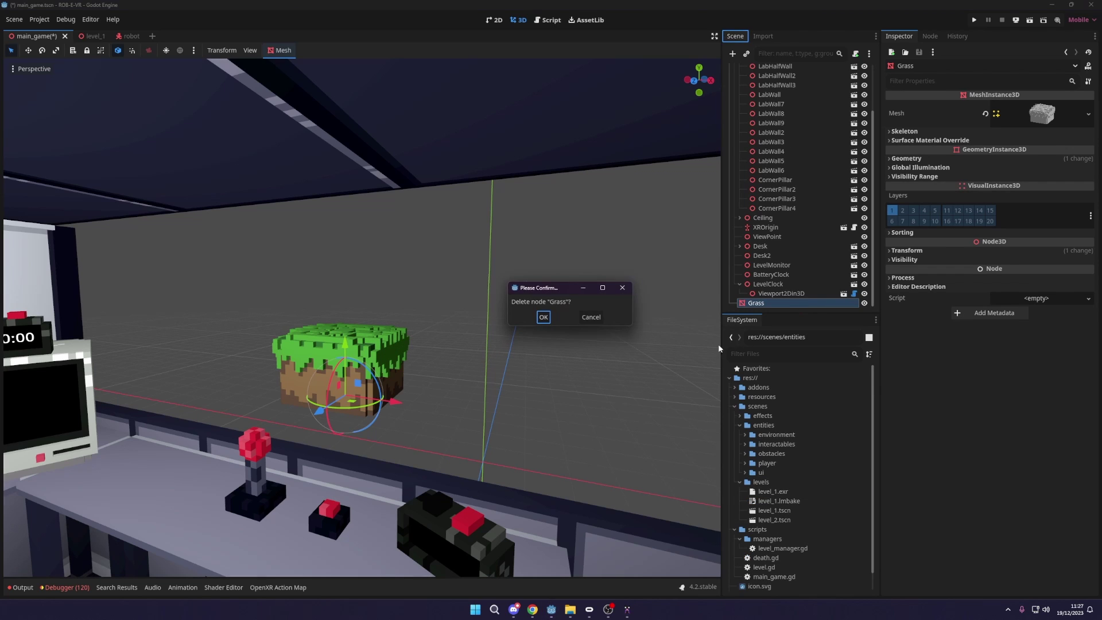
click(539, 315)
scroll(356, 385, down, 5)
scroll(391, 382, up, 8)
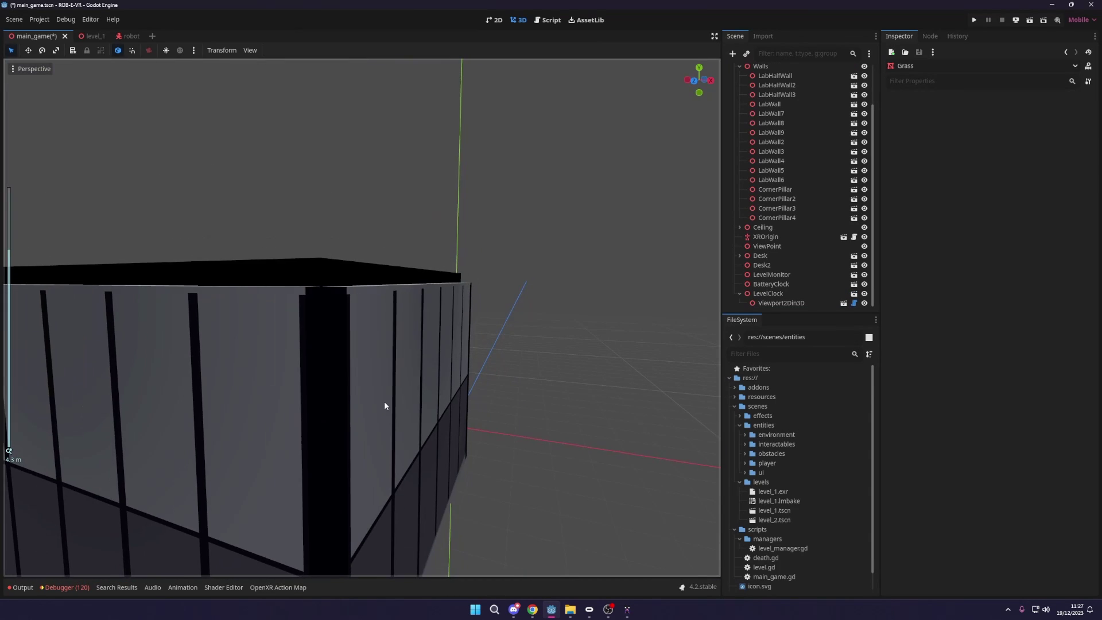
scroll(386, 400, down, 5)
scroll(386, 400, up, 2)
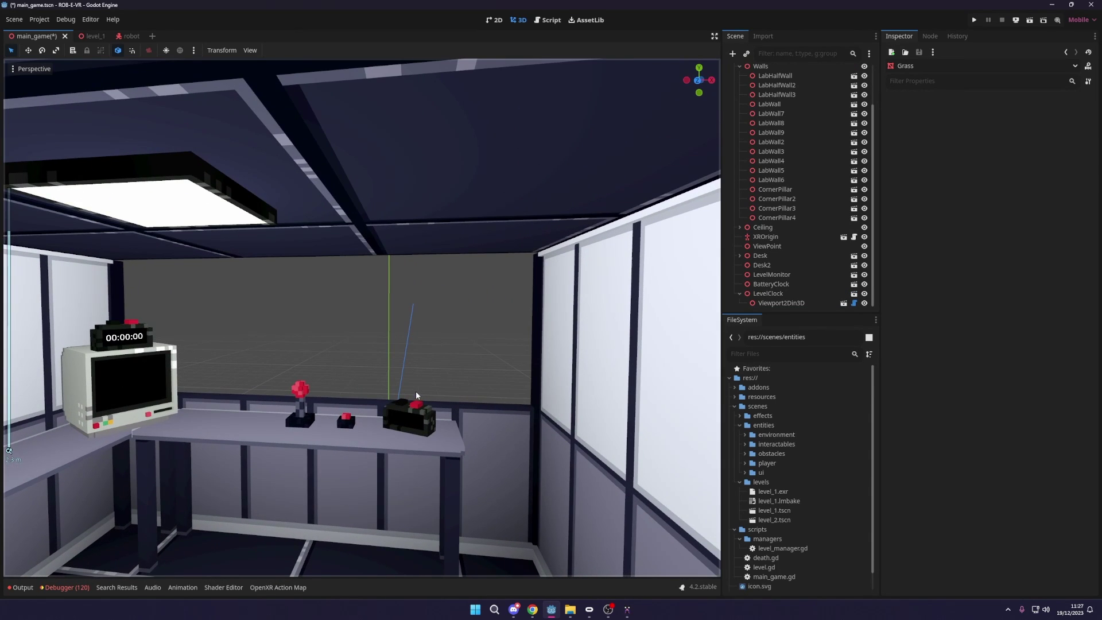
key(ctrl+s)
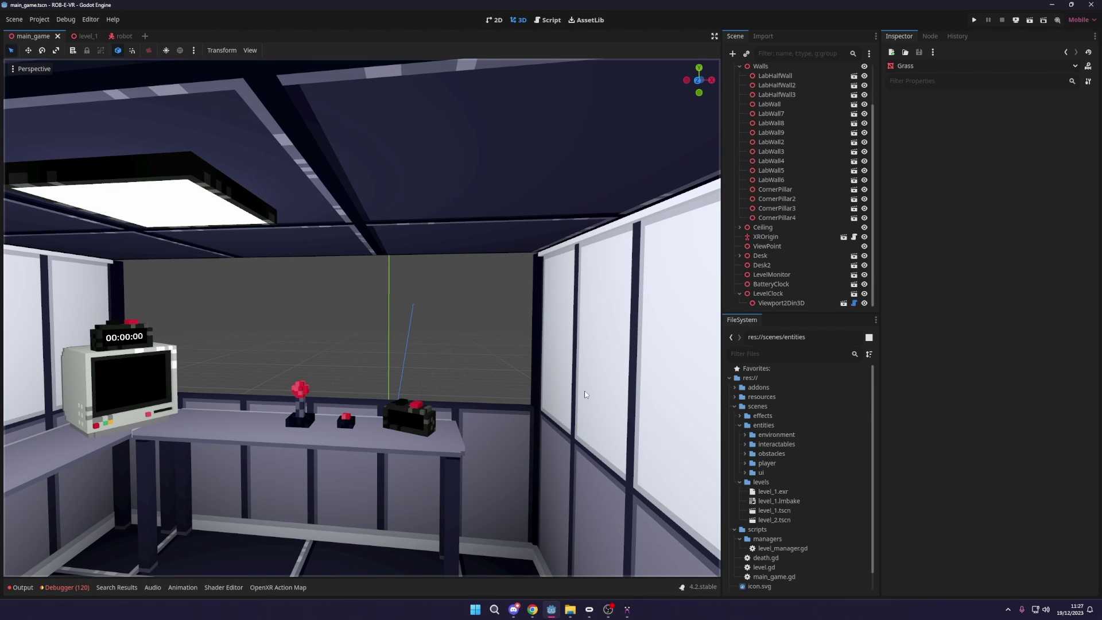